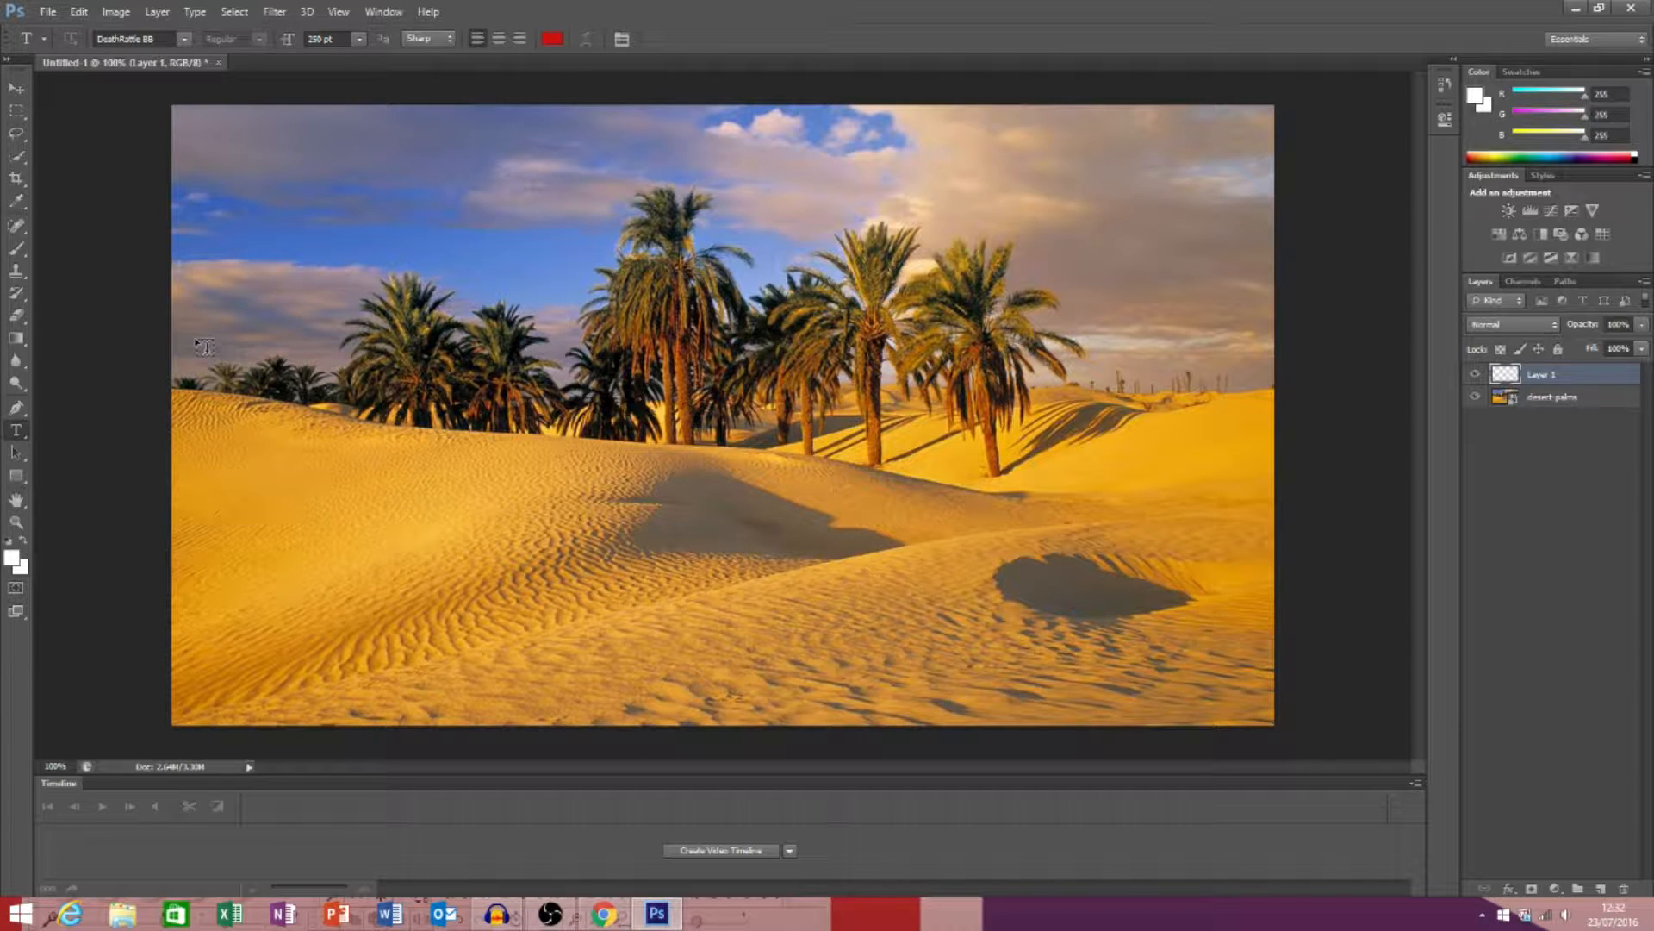
# - Add the text BLANKVOIDZ across the upper part of the desert image
pyautogui.click(203, 346)
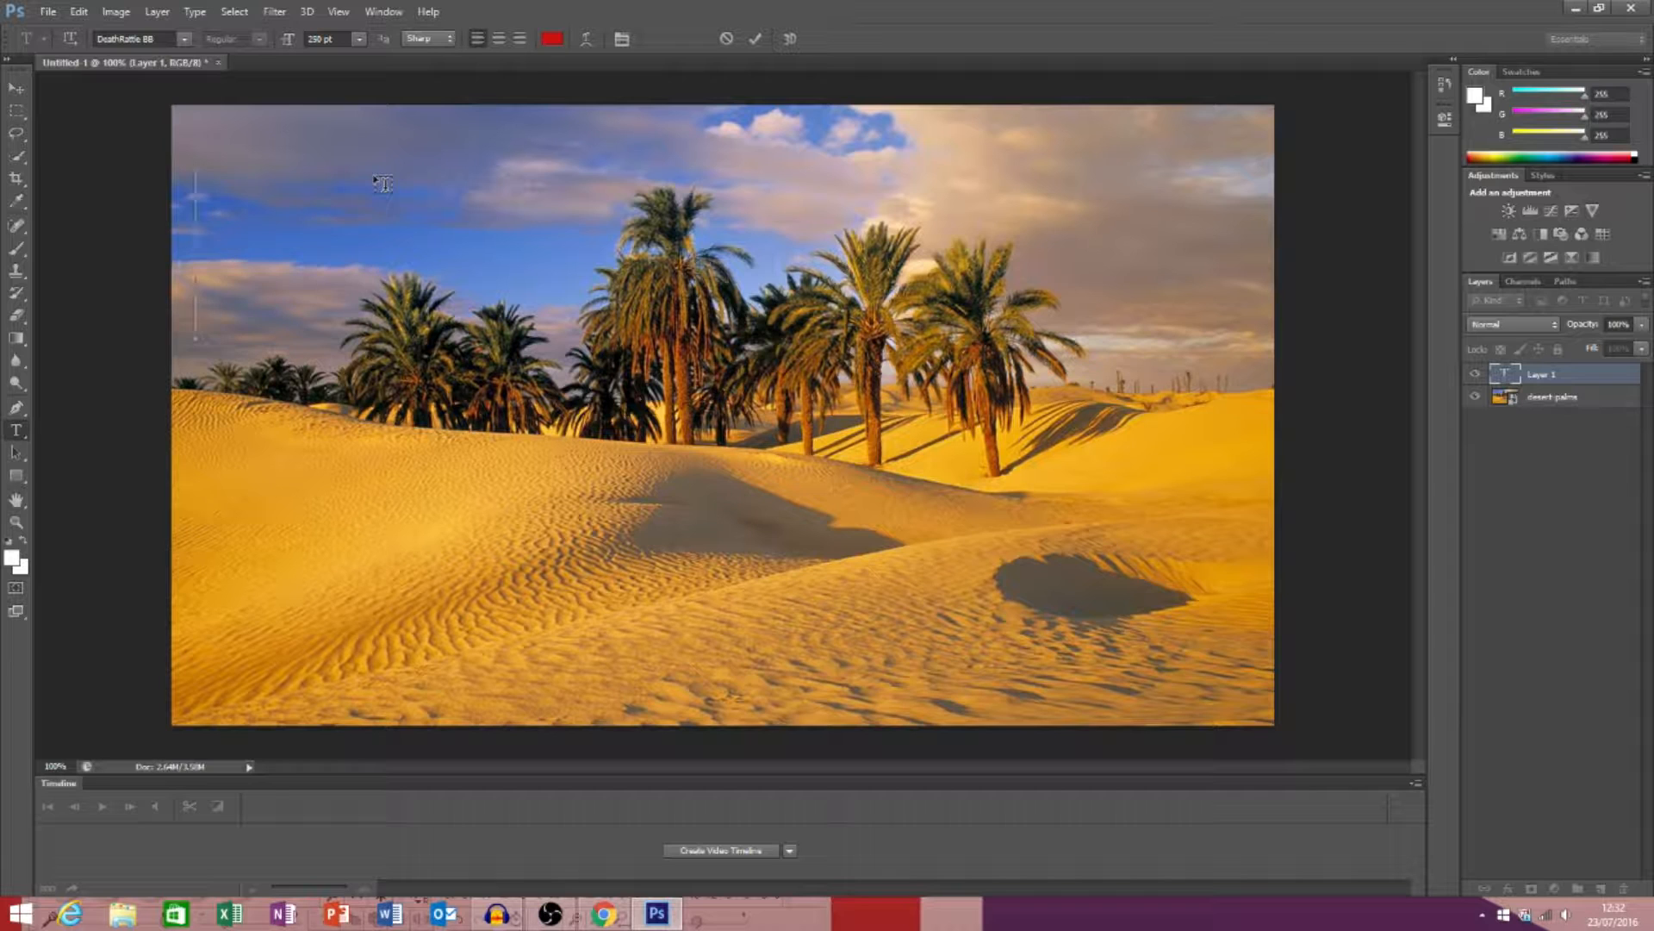
pyautogui.write('BL')
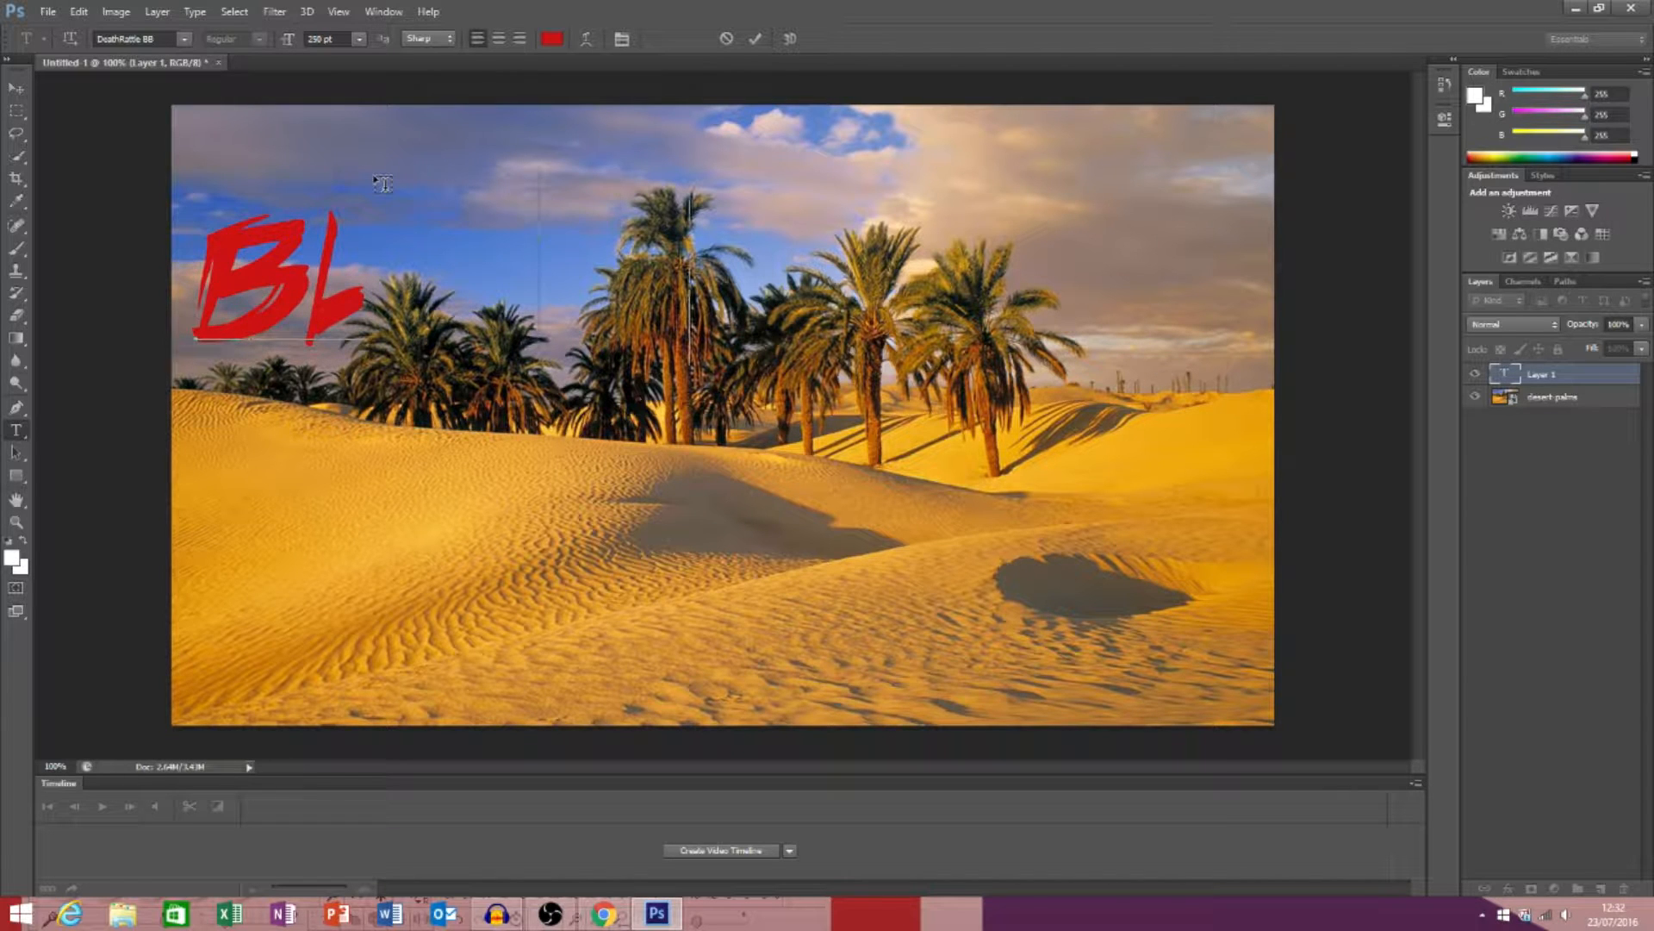
pyautogui.write('ANKVOIDZ')
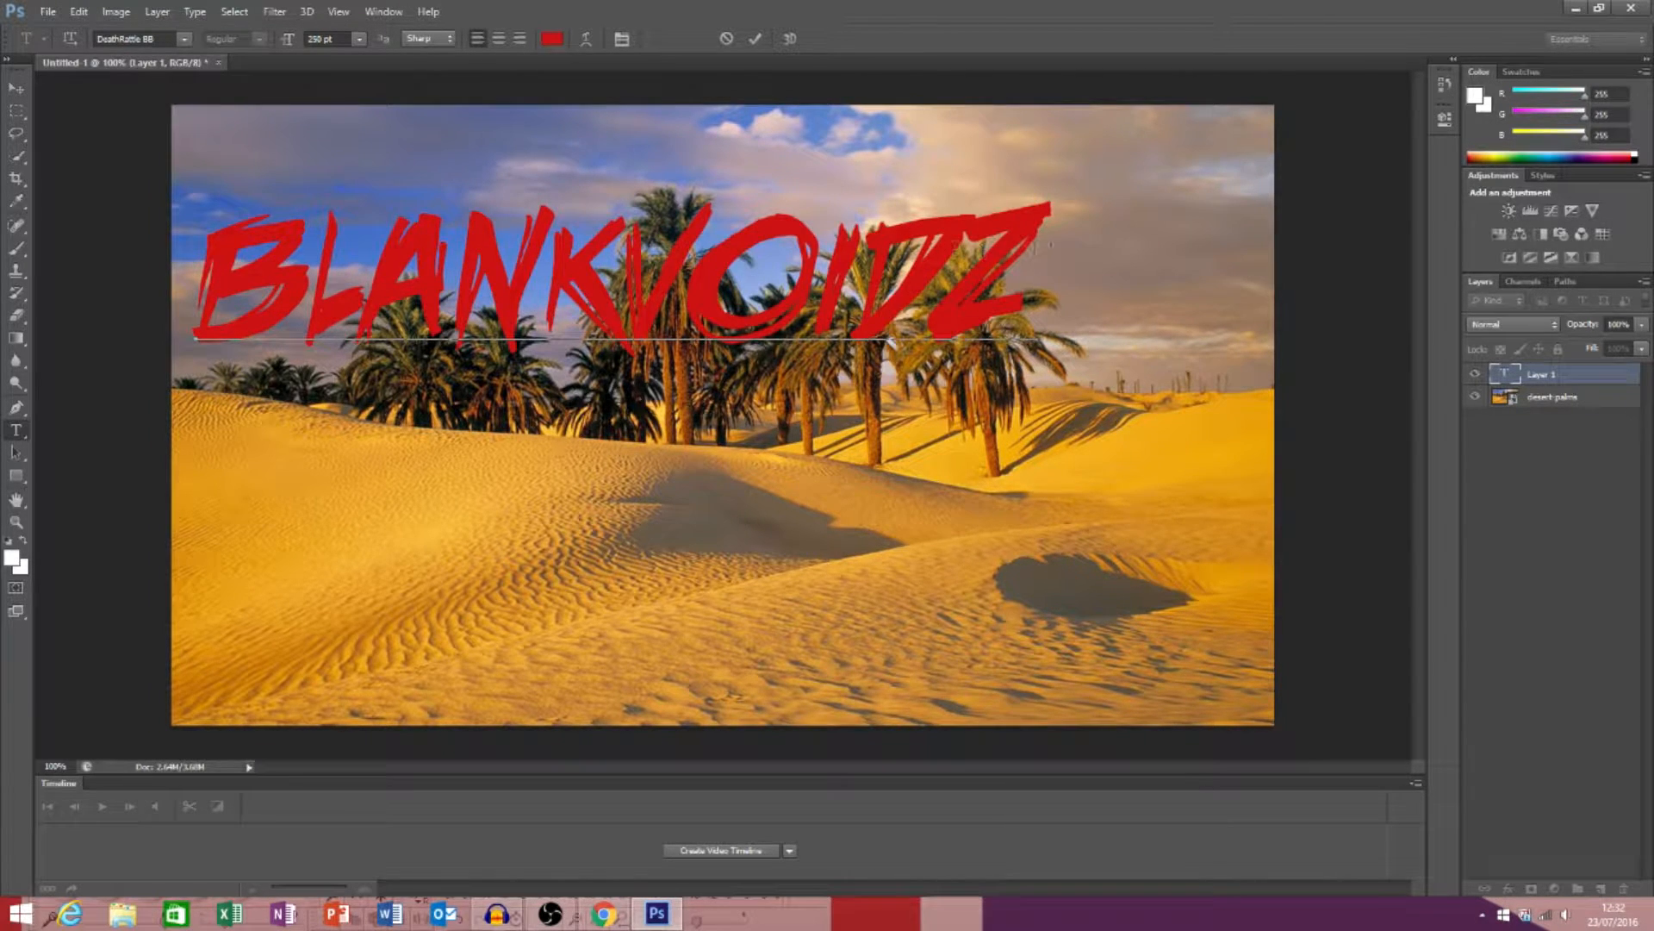
# - Change the font of the whole BLANKVOIDZ text to American Captain and shift the text slightly down and to the right
pyautogui.hotkey('shift', 'Left')
pyautogui.hotkey('shift', 'Left')
pyautogui.hotkey('shift', 'Left')
pyautogui.hotkey('shift', 'Left')
pyautogui.hotkey('shift', 'Left')
pyautogui.hotkey('shift', 'Left')
pyautogui.hotkey('shift', 'Left')
pyautogui.hotkey('shift', 'Left')
pyautogui.hotkey('shift', 'Left')
pyautogui.hotkey('shift', 'Left')
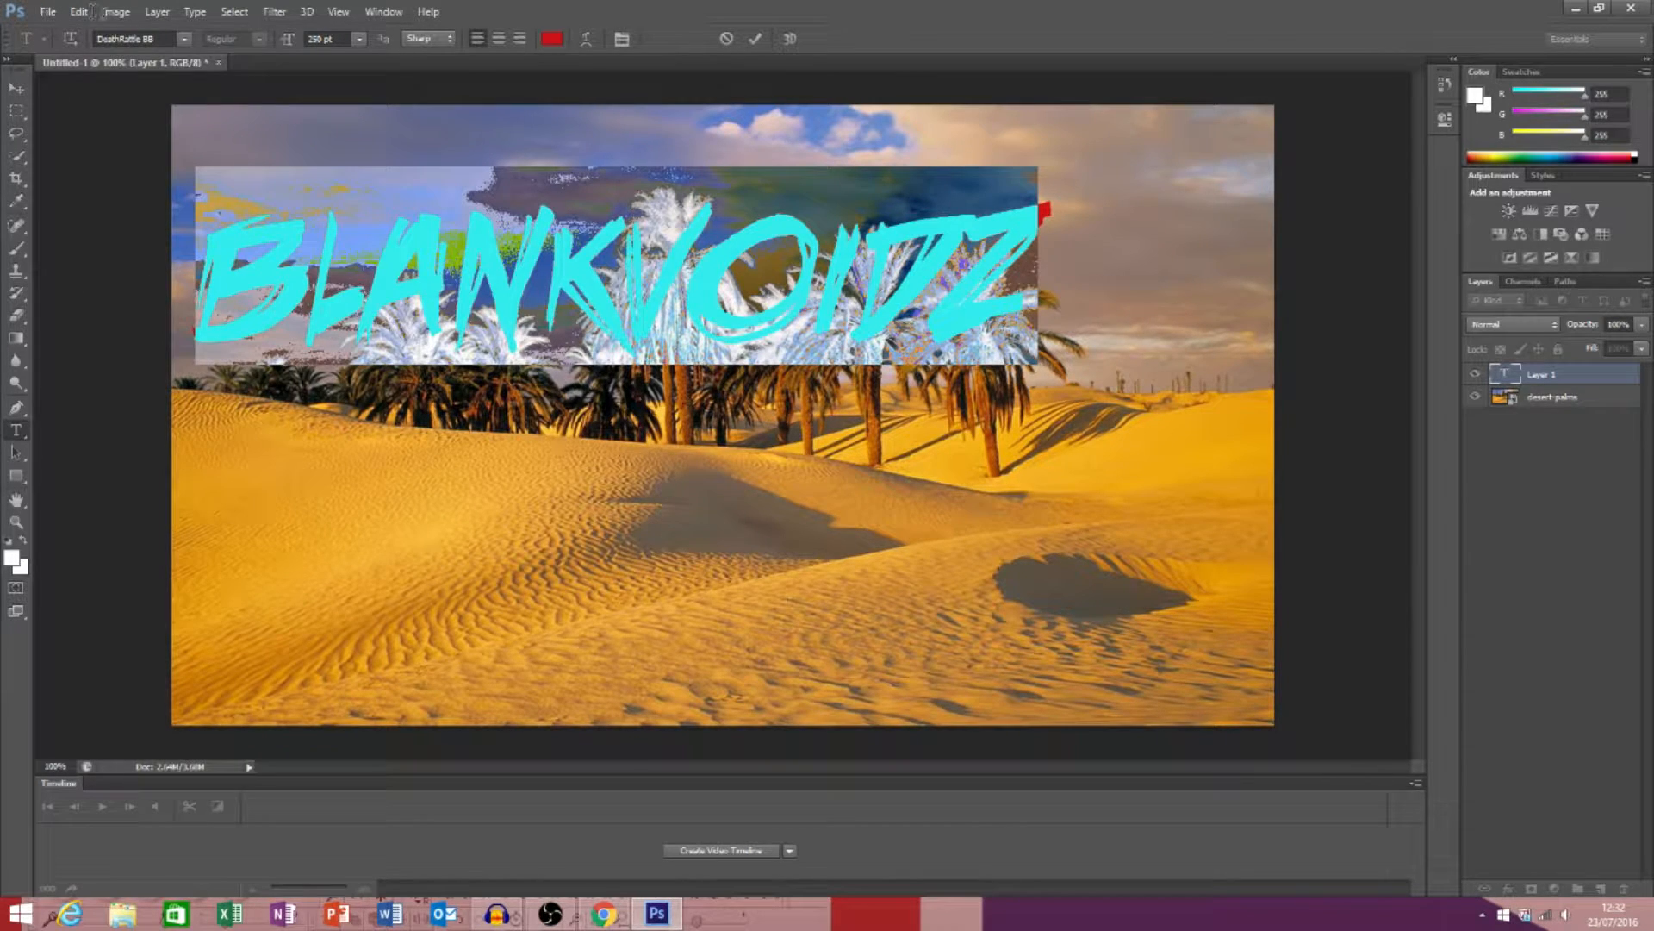
pyautogui.click(185, 39)
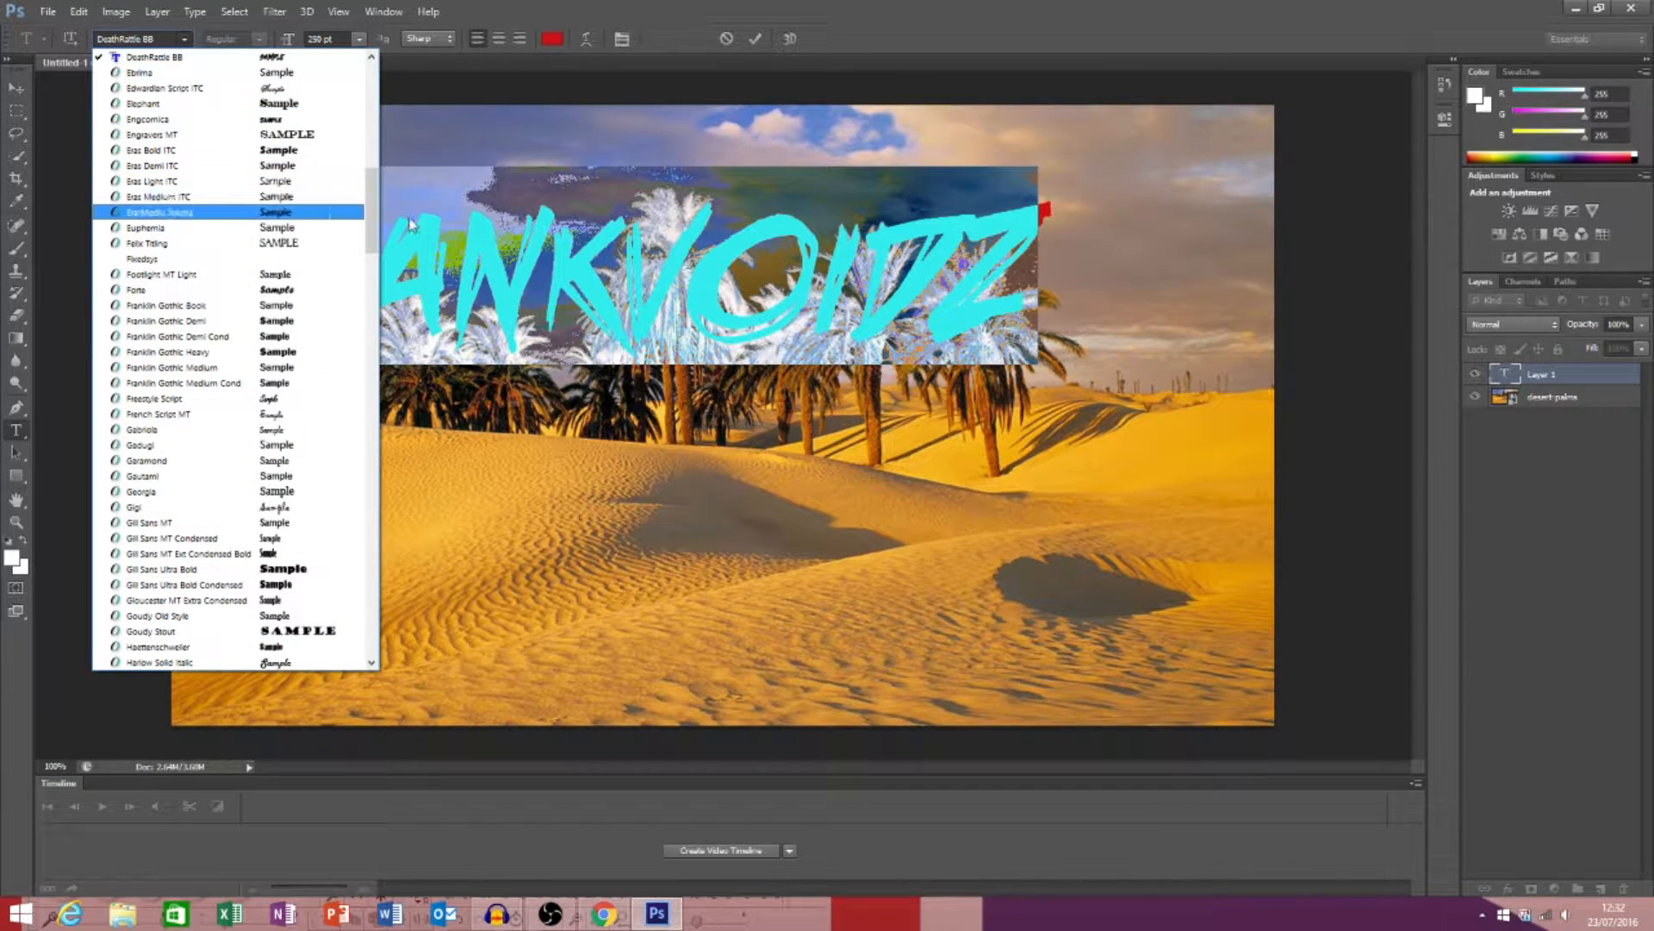
pyautogui.moveTo(370, 222); pyautogui.dragTo(361, 119)
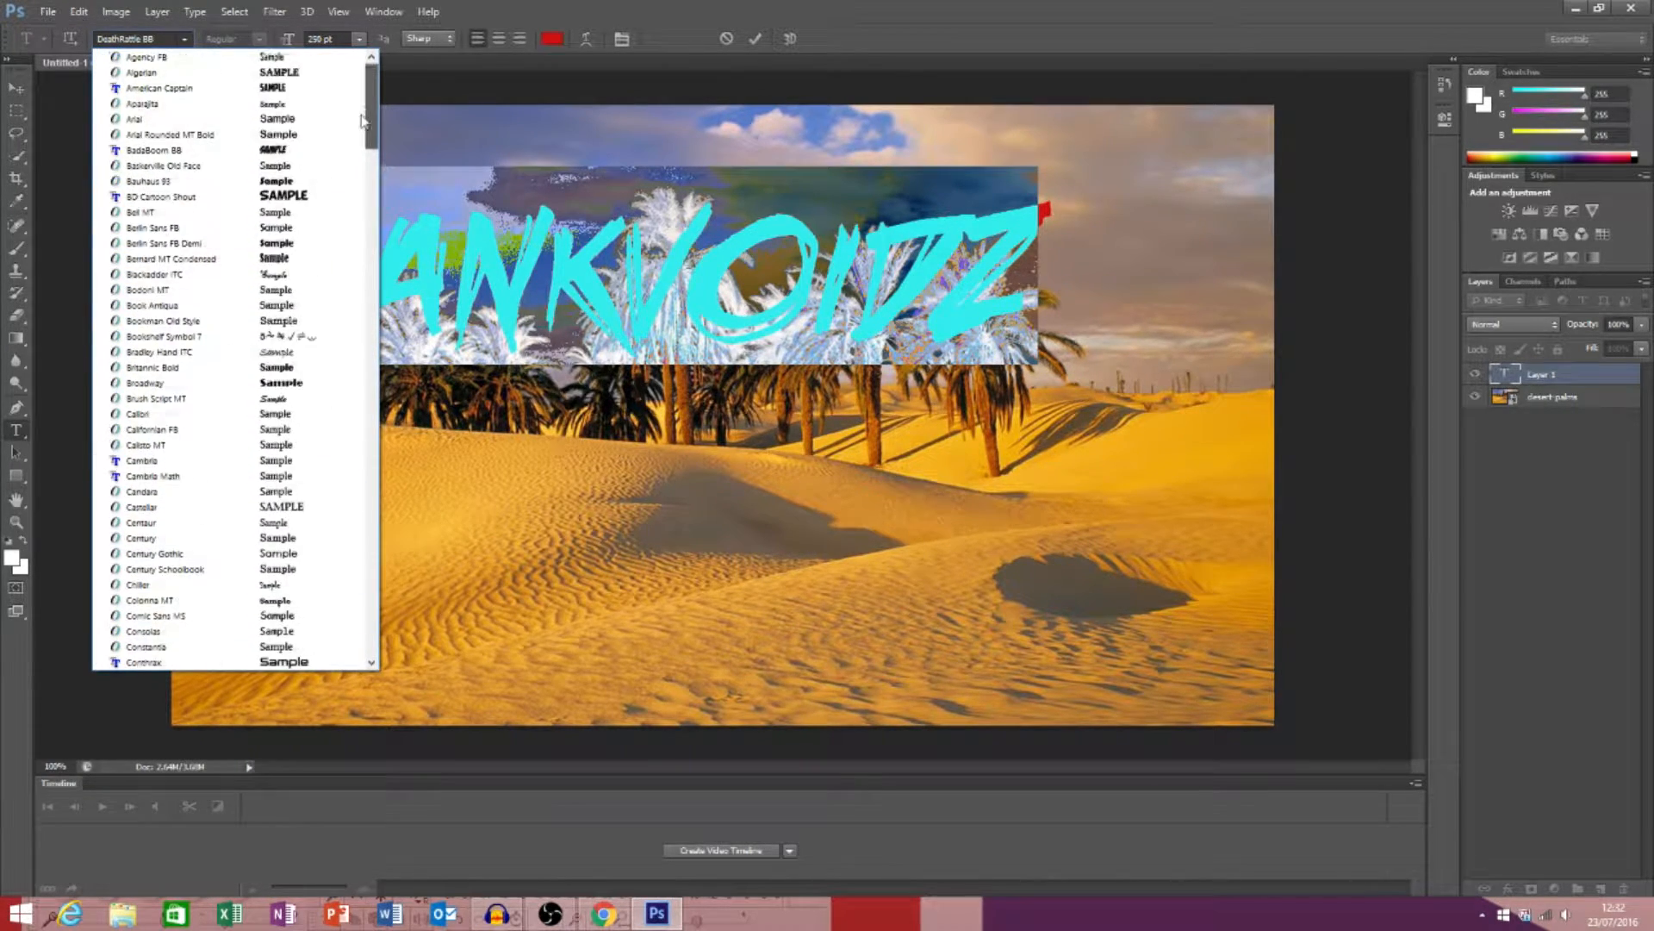
pyautogui.click(159, 88)
pyautogui.moveTo(715, 517); pyautogui.dragTo(744, 570)
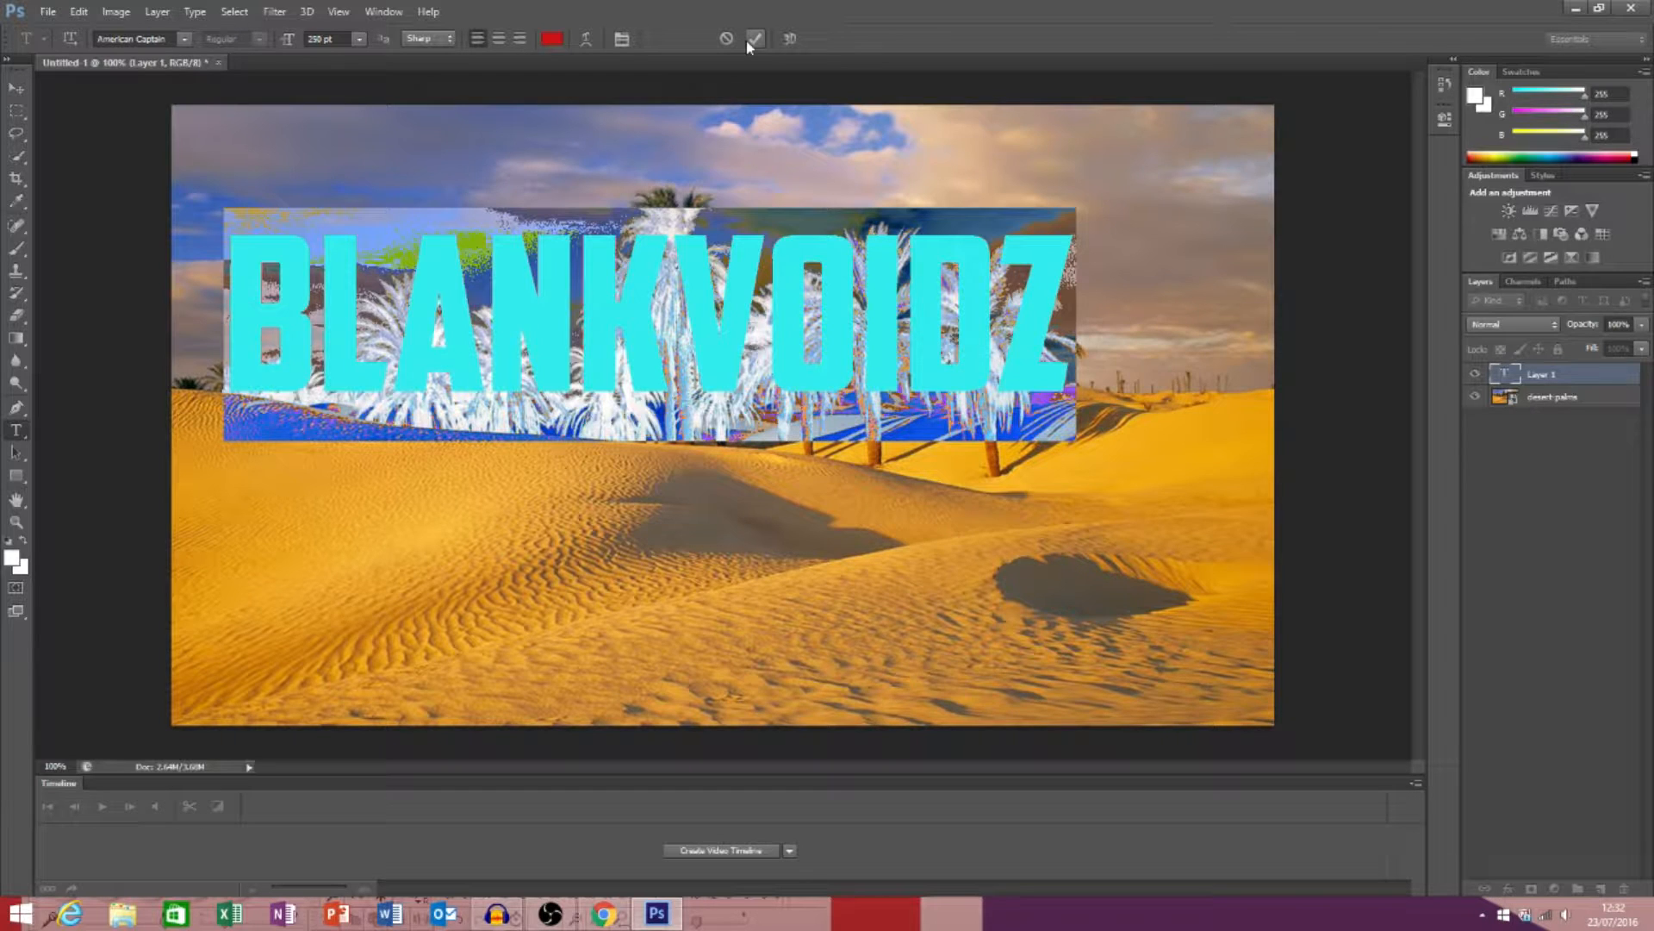
# - Set the text color to white (ffffff) and commit the text edit
pyautogui.click(552, 38)
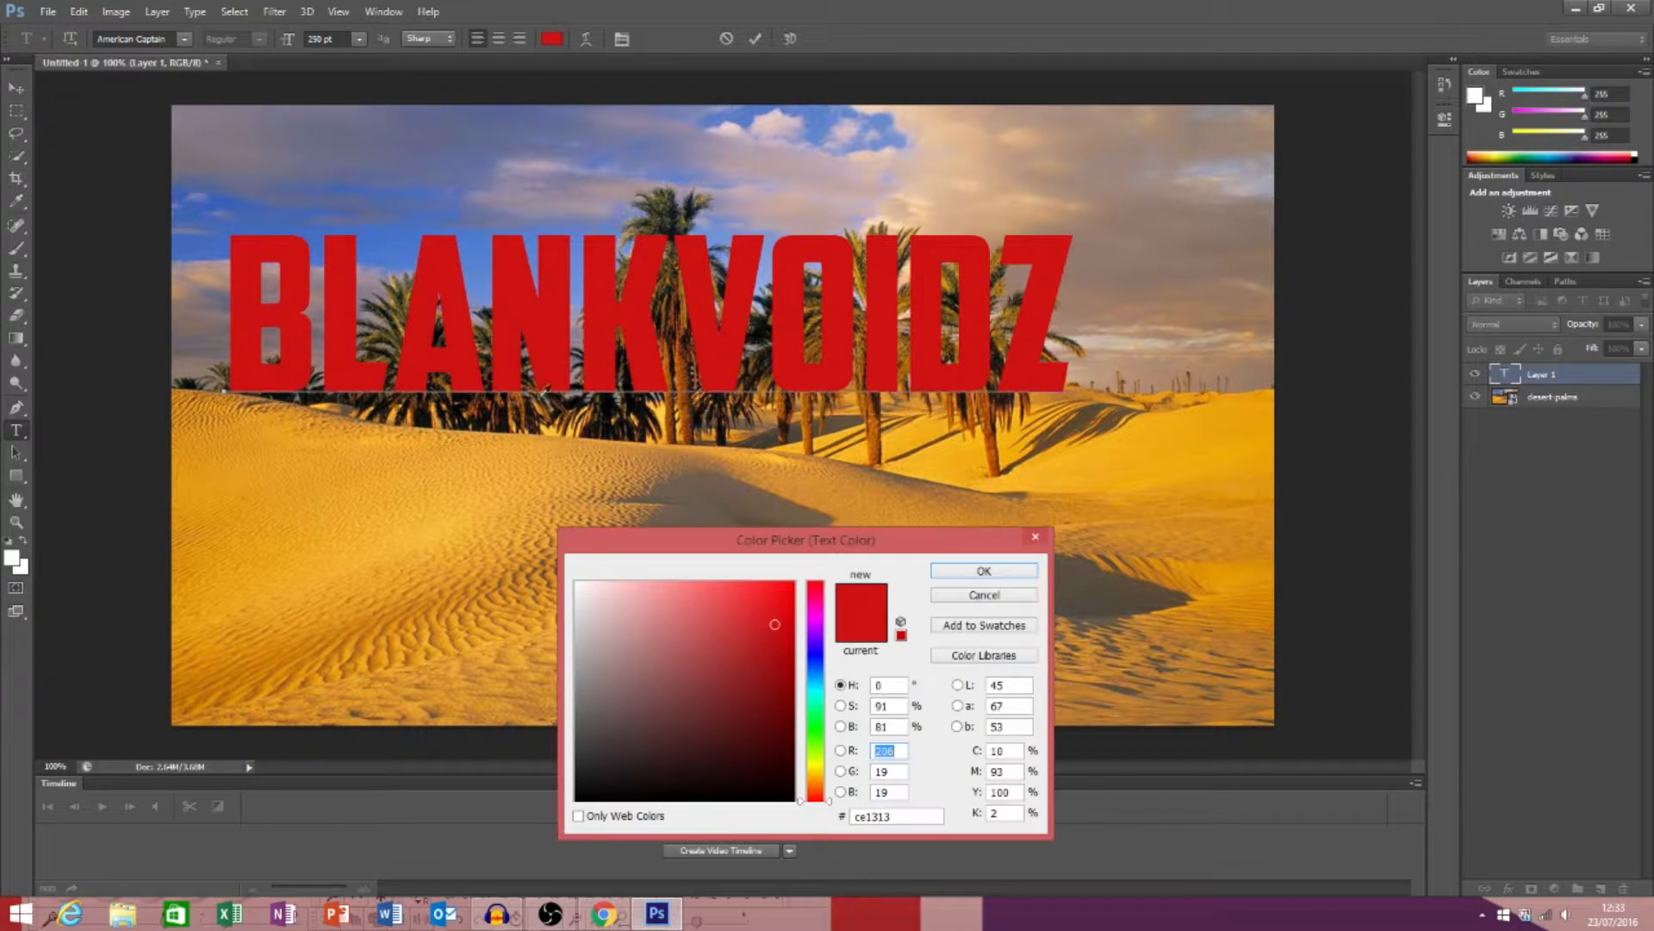
pyautogui.moveTo(641, 622); pyautogui.dragTo(528, 543)
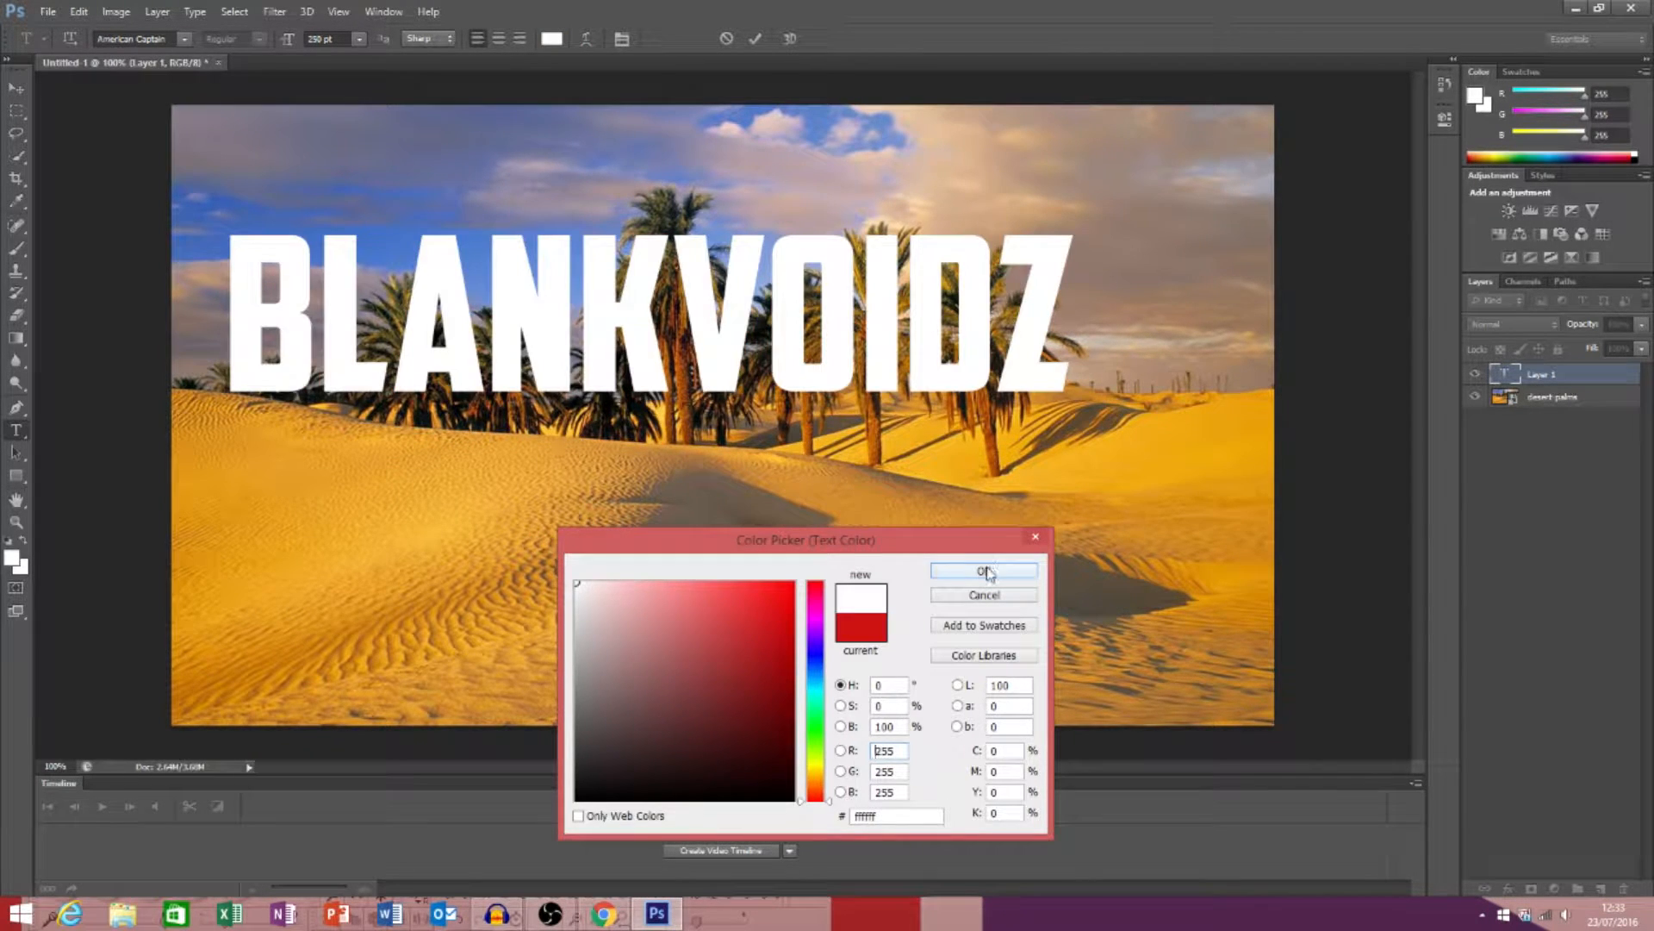
pyautogui.click(985, 571)
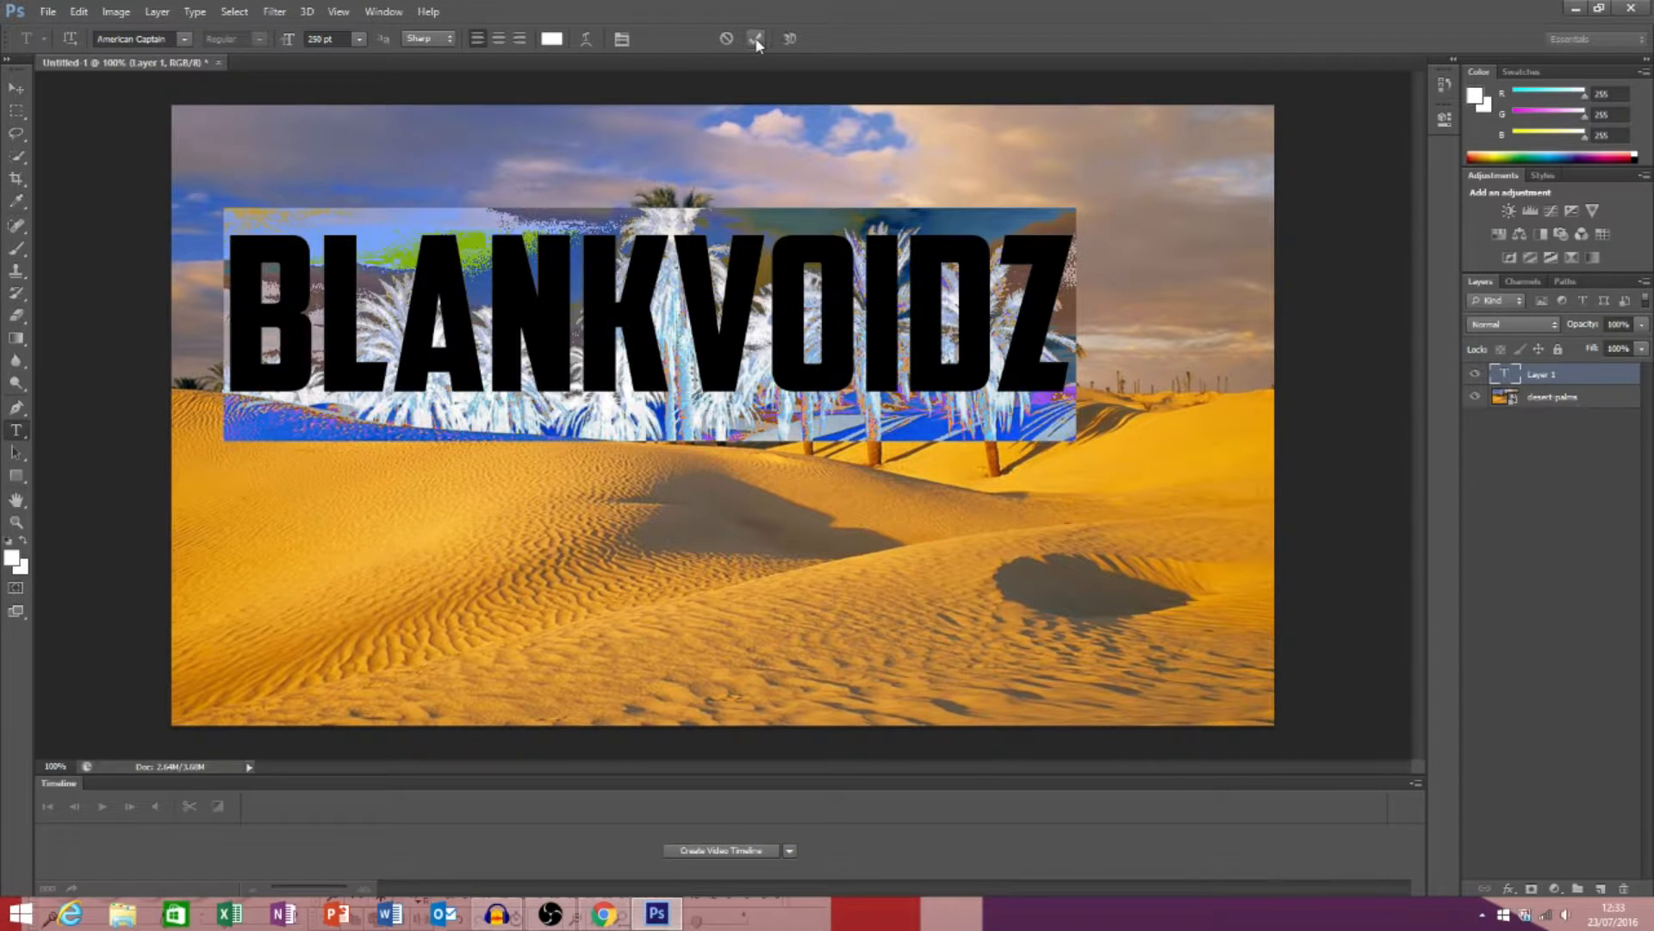
pyautogui.click(755, 38)
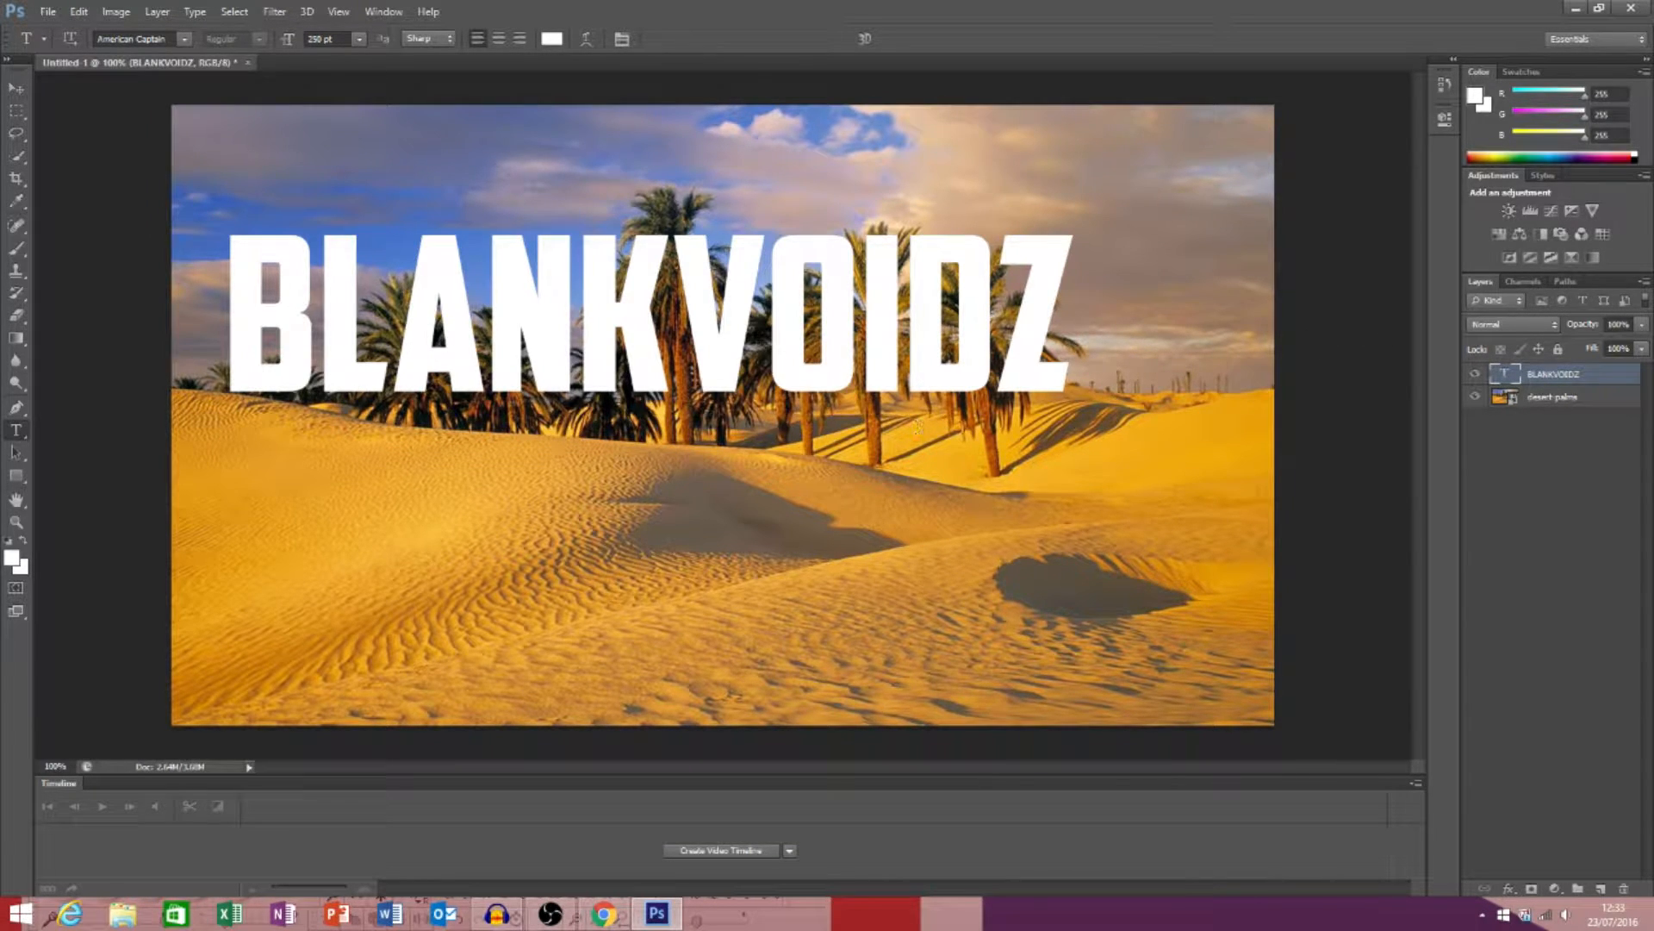
# - Open the Blending Options of the BLANKVOIDZ layer and position the dialog clear of the lettering
pyautogui.rightClick(1532, 382)
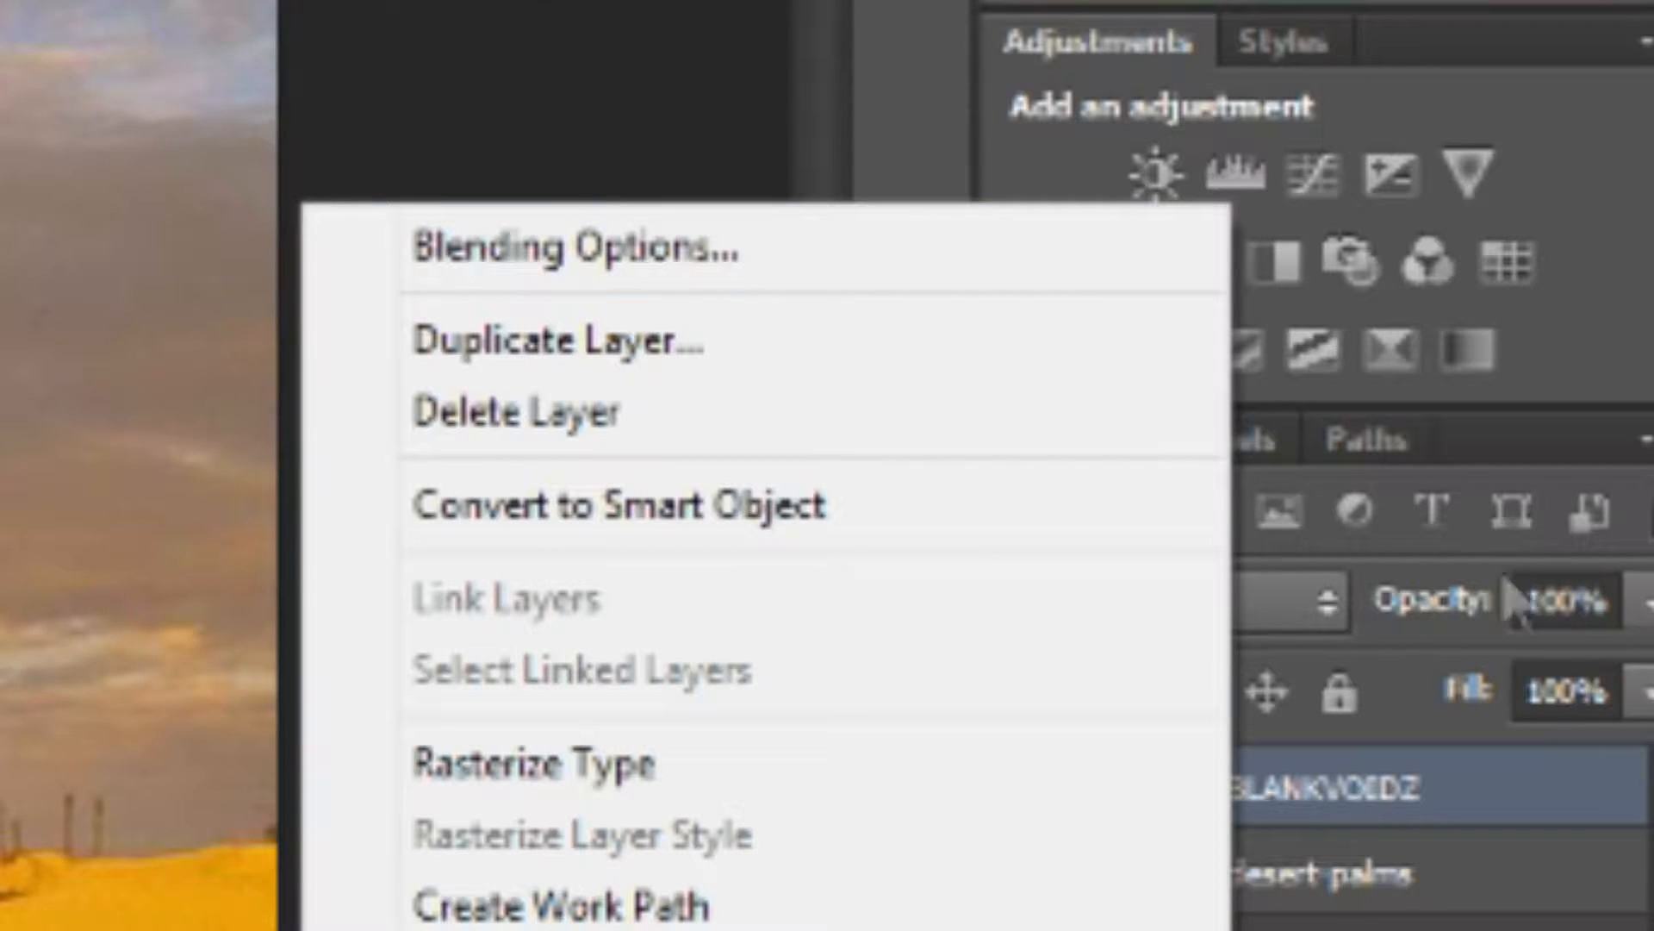
pyautogui.click(587, 252)
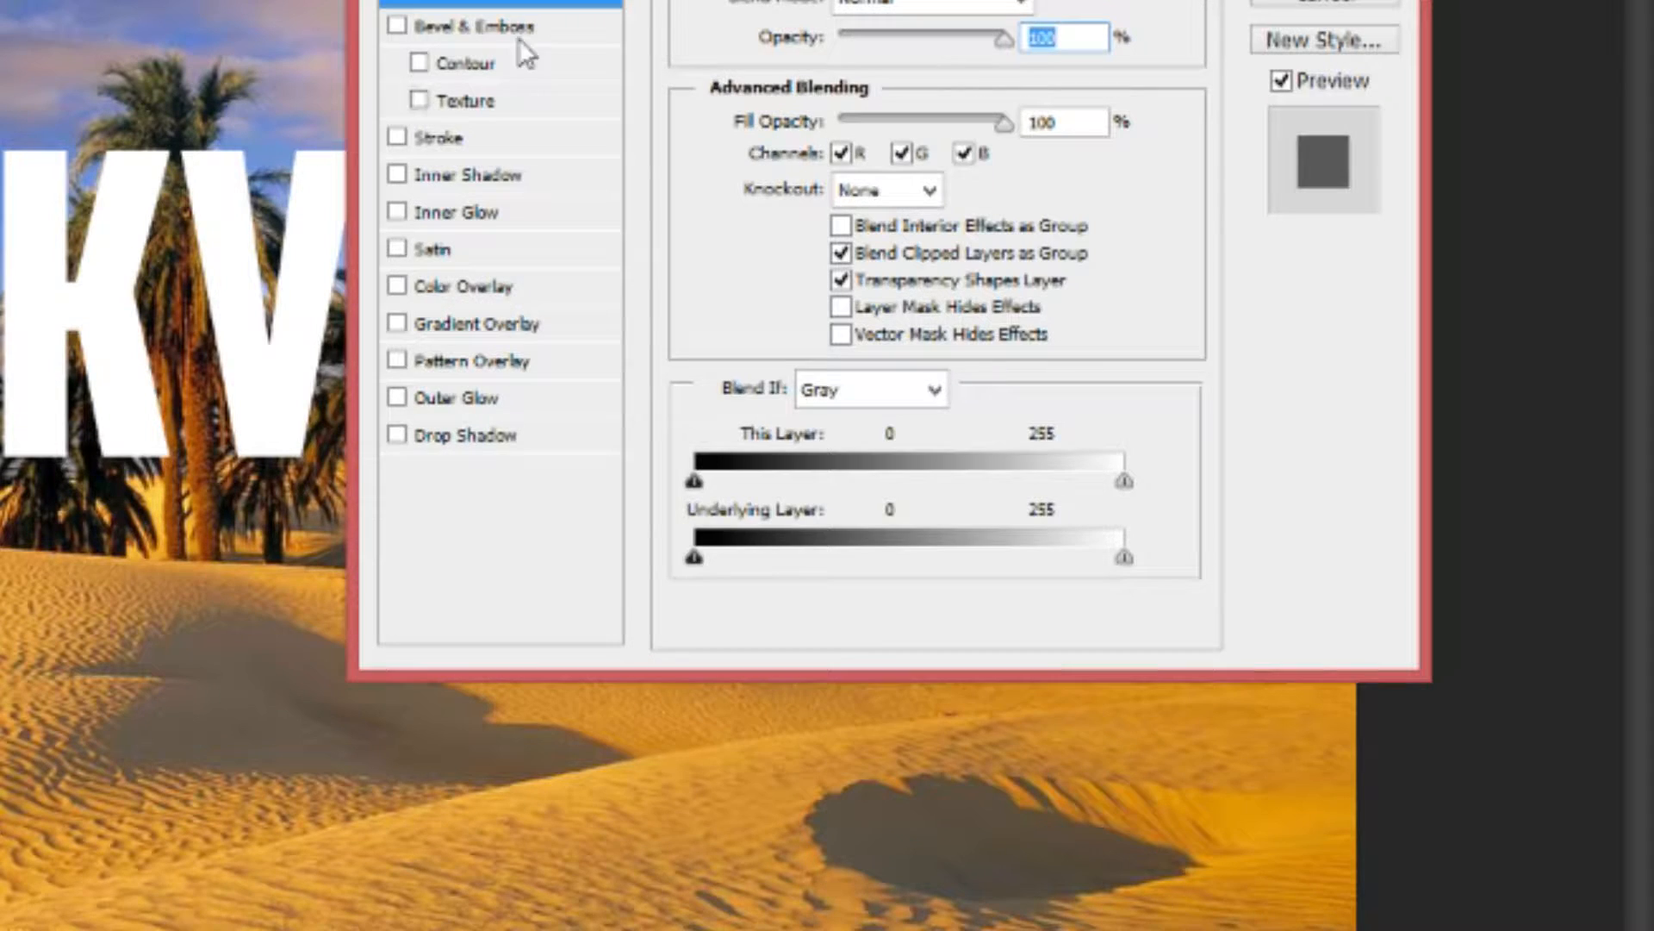
pyautogui.moveTo(997, 95); pyautogui.dragTo(947, 433)
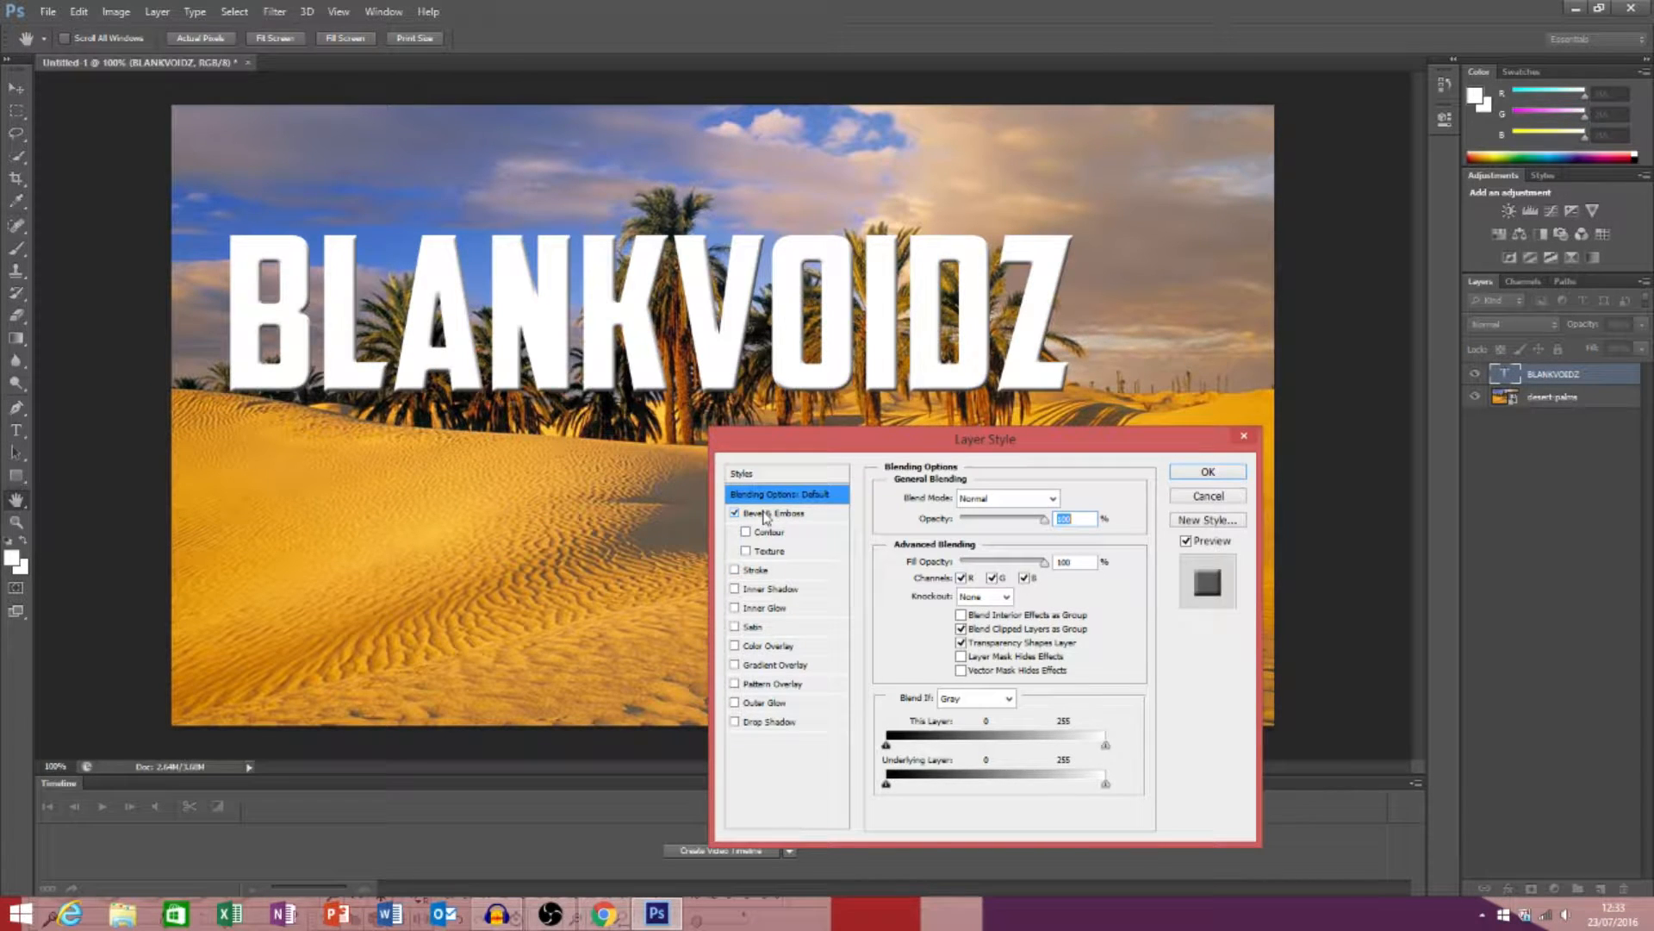
# - Apply Bevel & Emboss to the text with size 54 px and soften 16 px
pyautogui.click(738, 513)
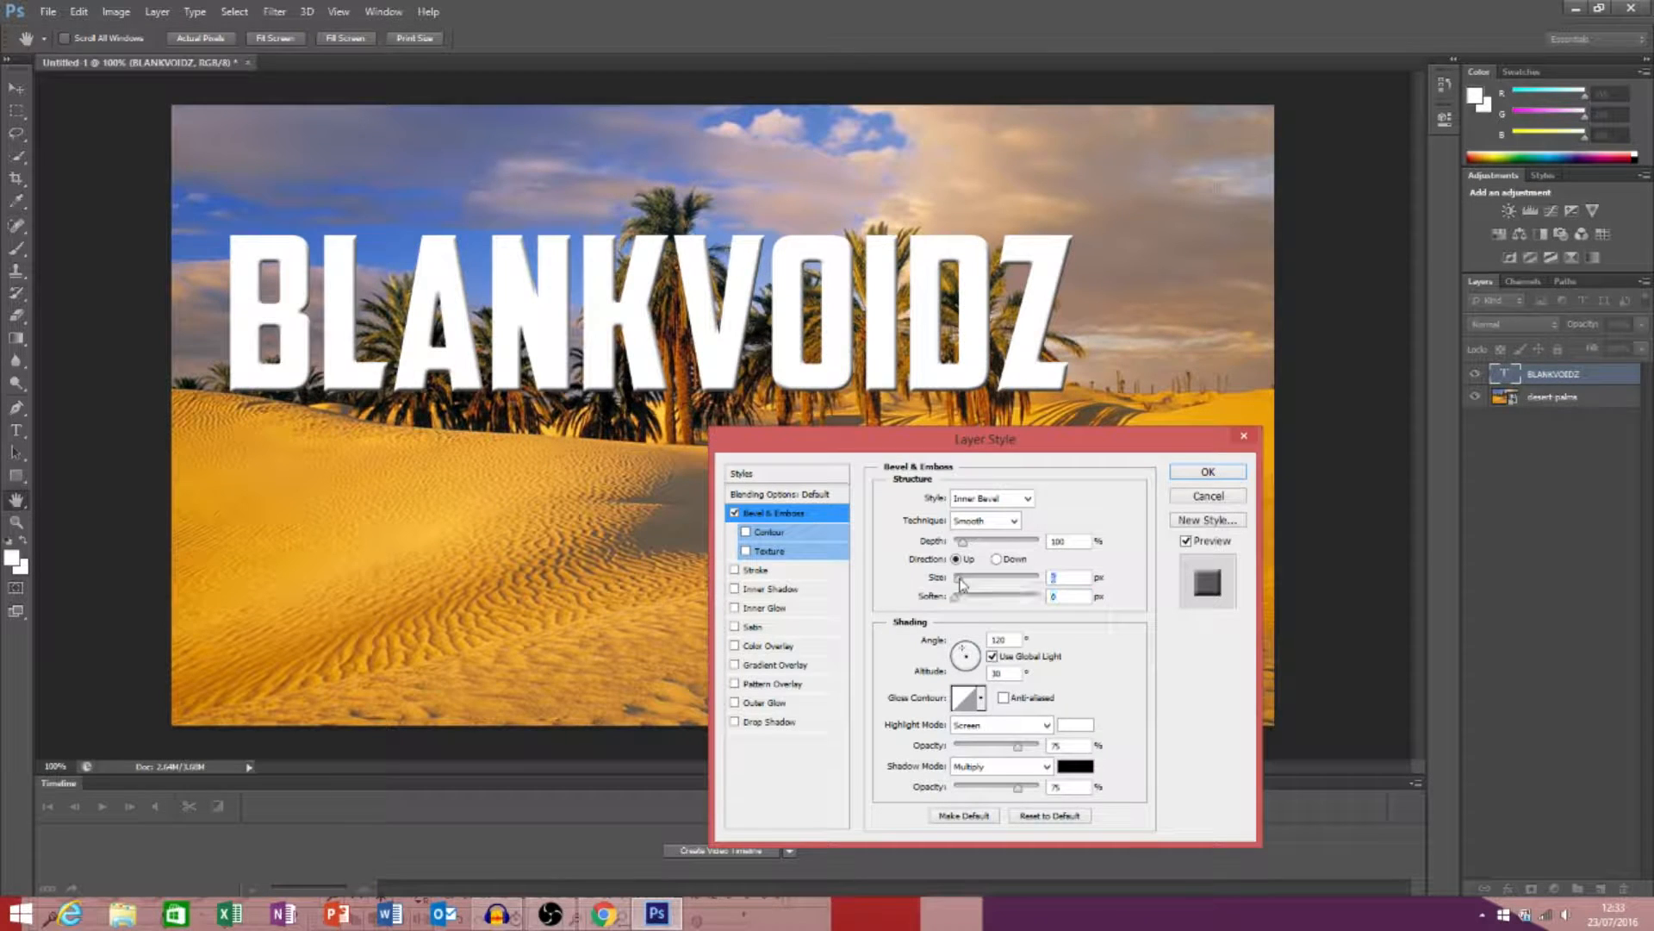
pyautogui.moveTo(1520, 684); pyautogui.dragTo(980, 585)
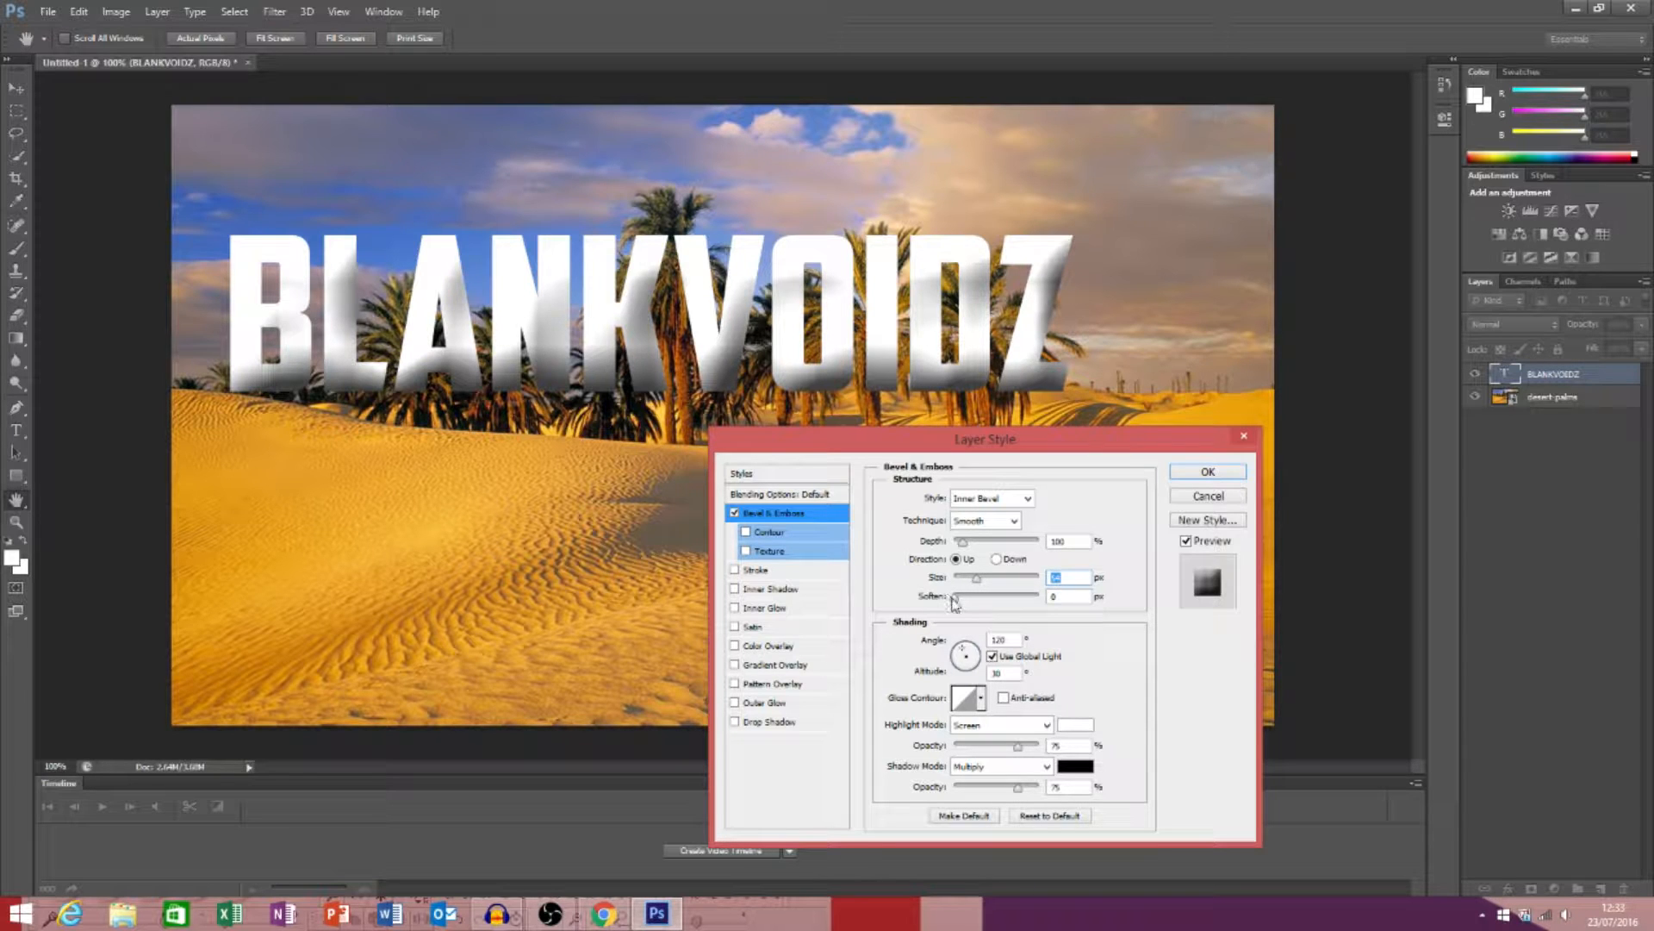
pyautogui.moveTo(956, 598); pyautogui.dragTo(1056, 598)
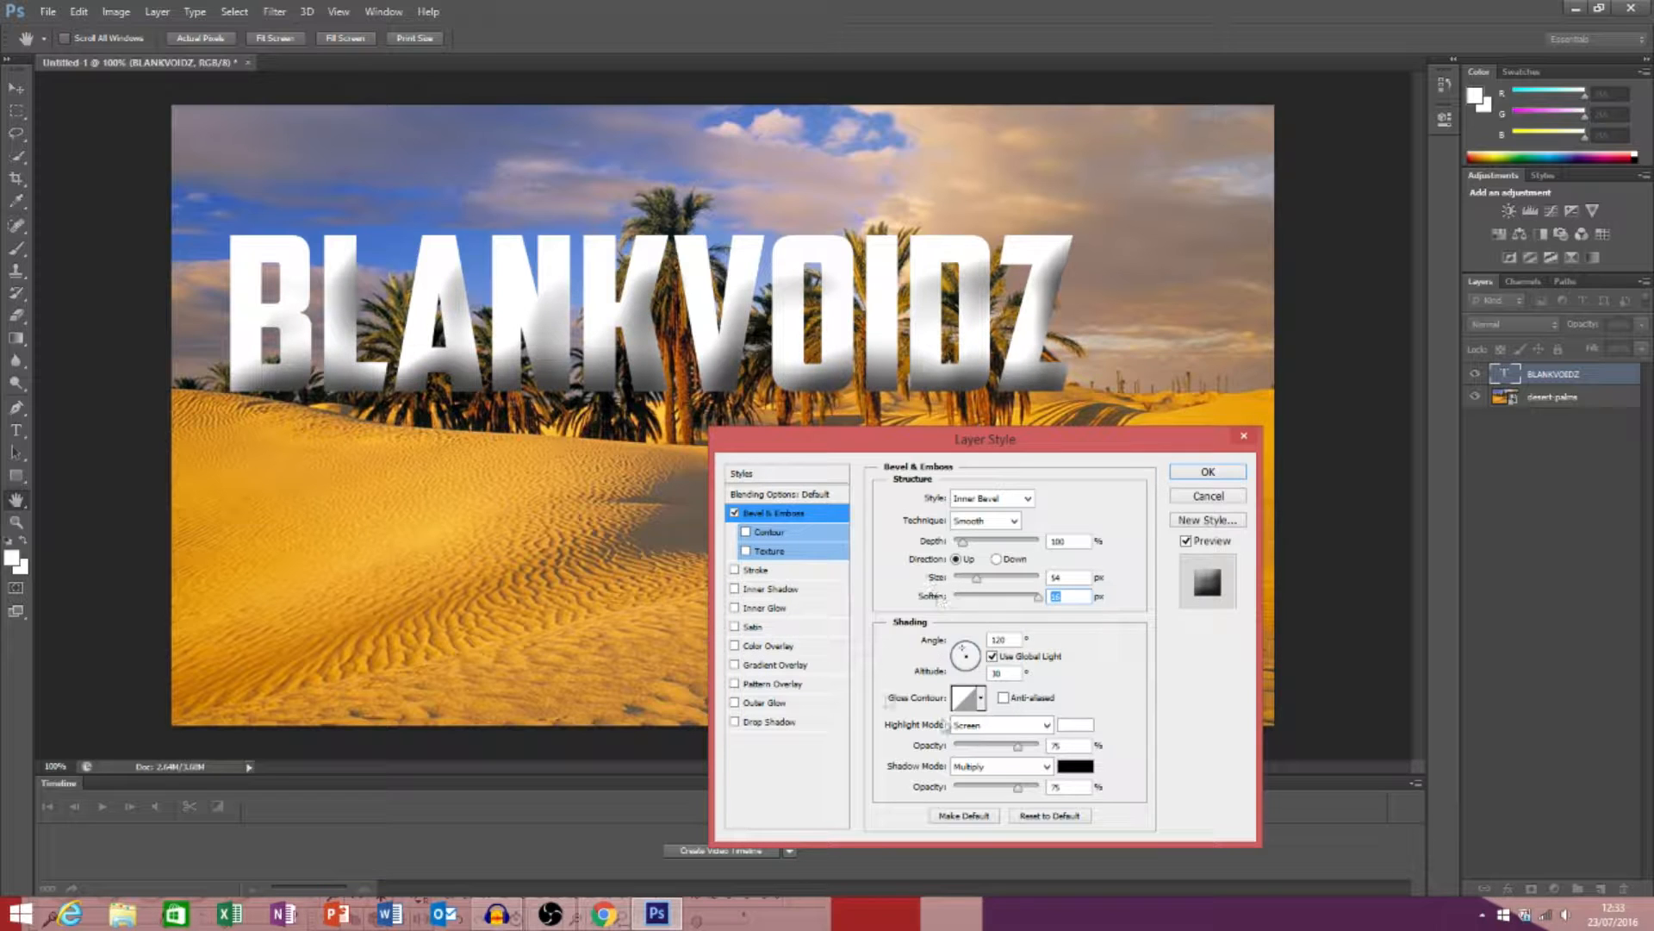
# - Raise the bevel's highlight opacity to 100%, keeping the Inner Bevel style and Smooth technique
pyautogui.moveTo(1021, 751); pyautogui.dragTo(1109, 741)
pyautogui.click(1027, 500)
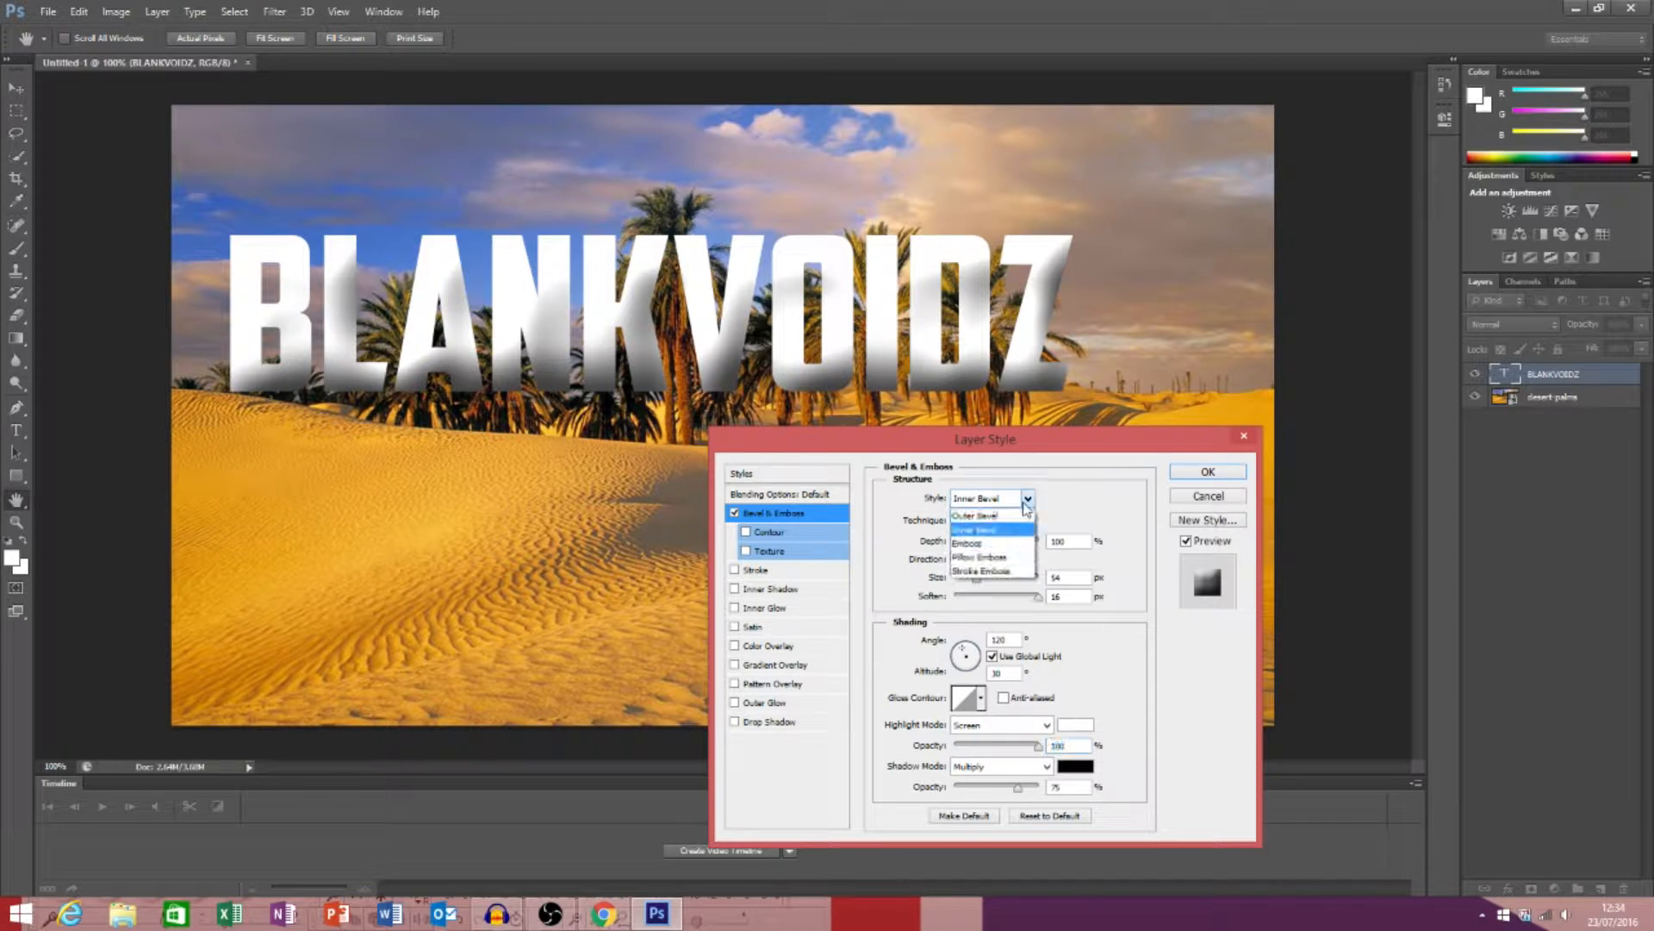
pyautogui.click(1014, 525)
pyautogui.click(1014, 524)
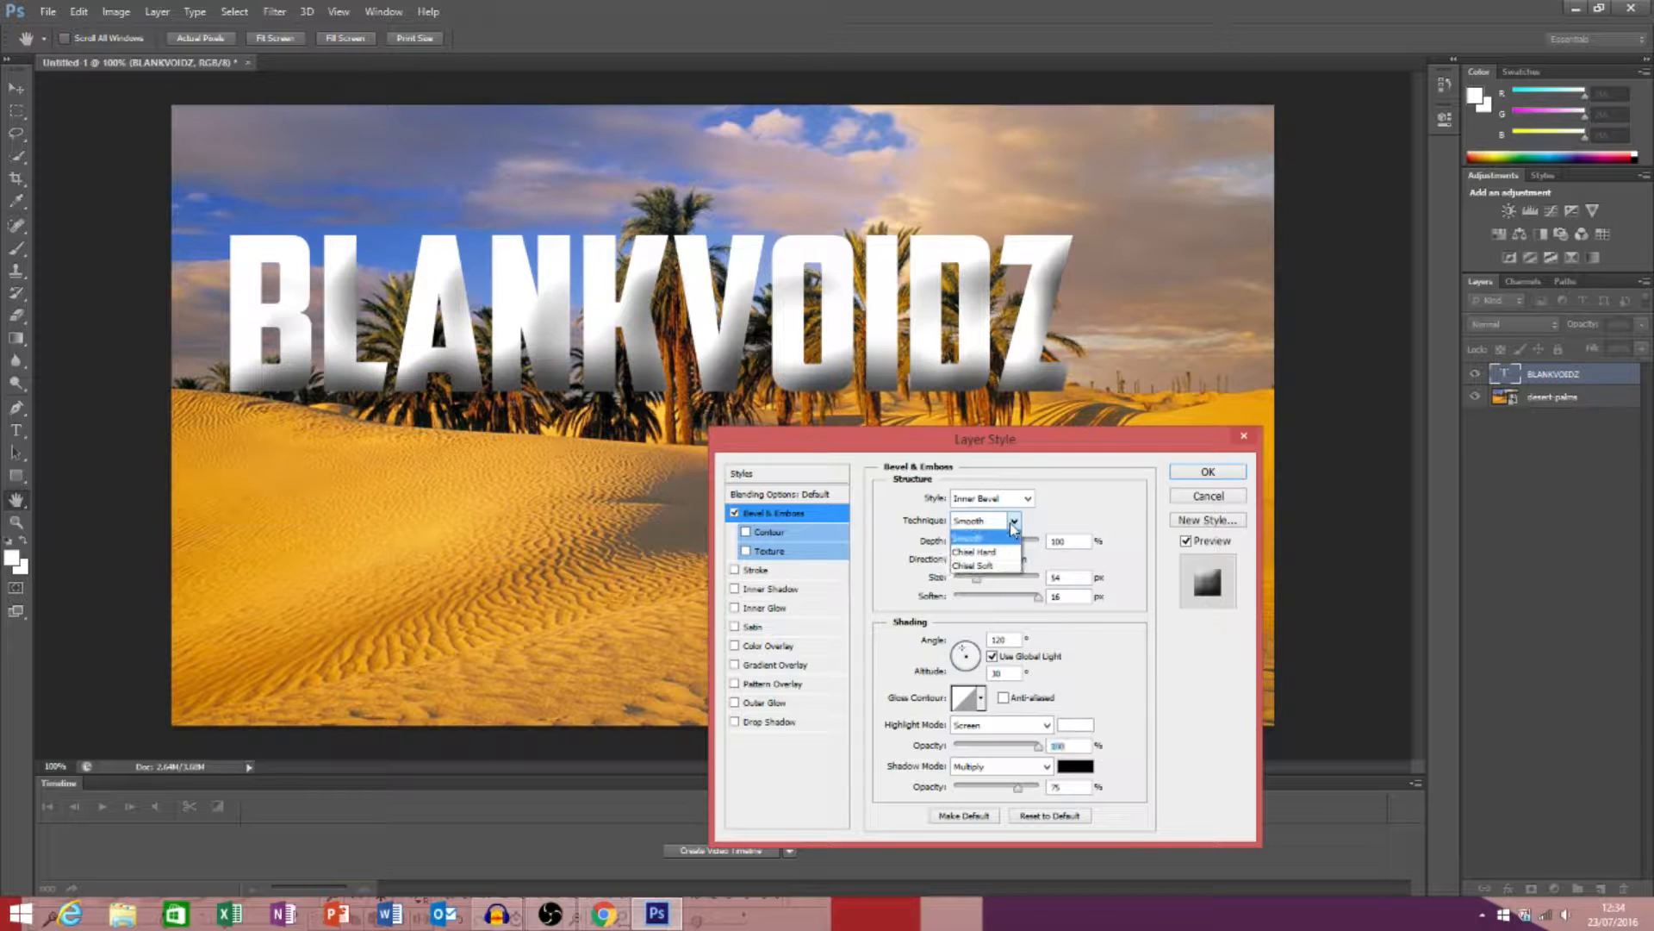
pyautogui.click(970, 521)
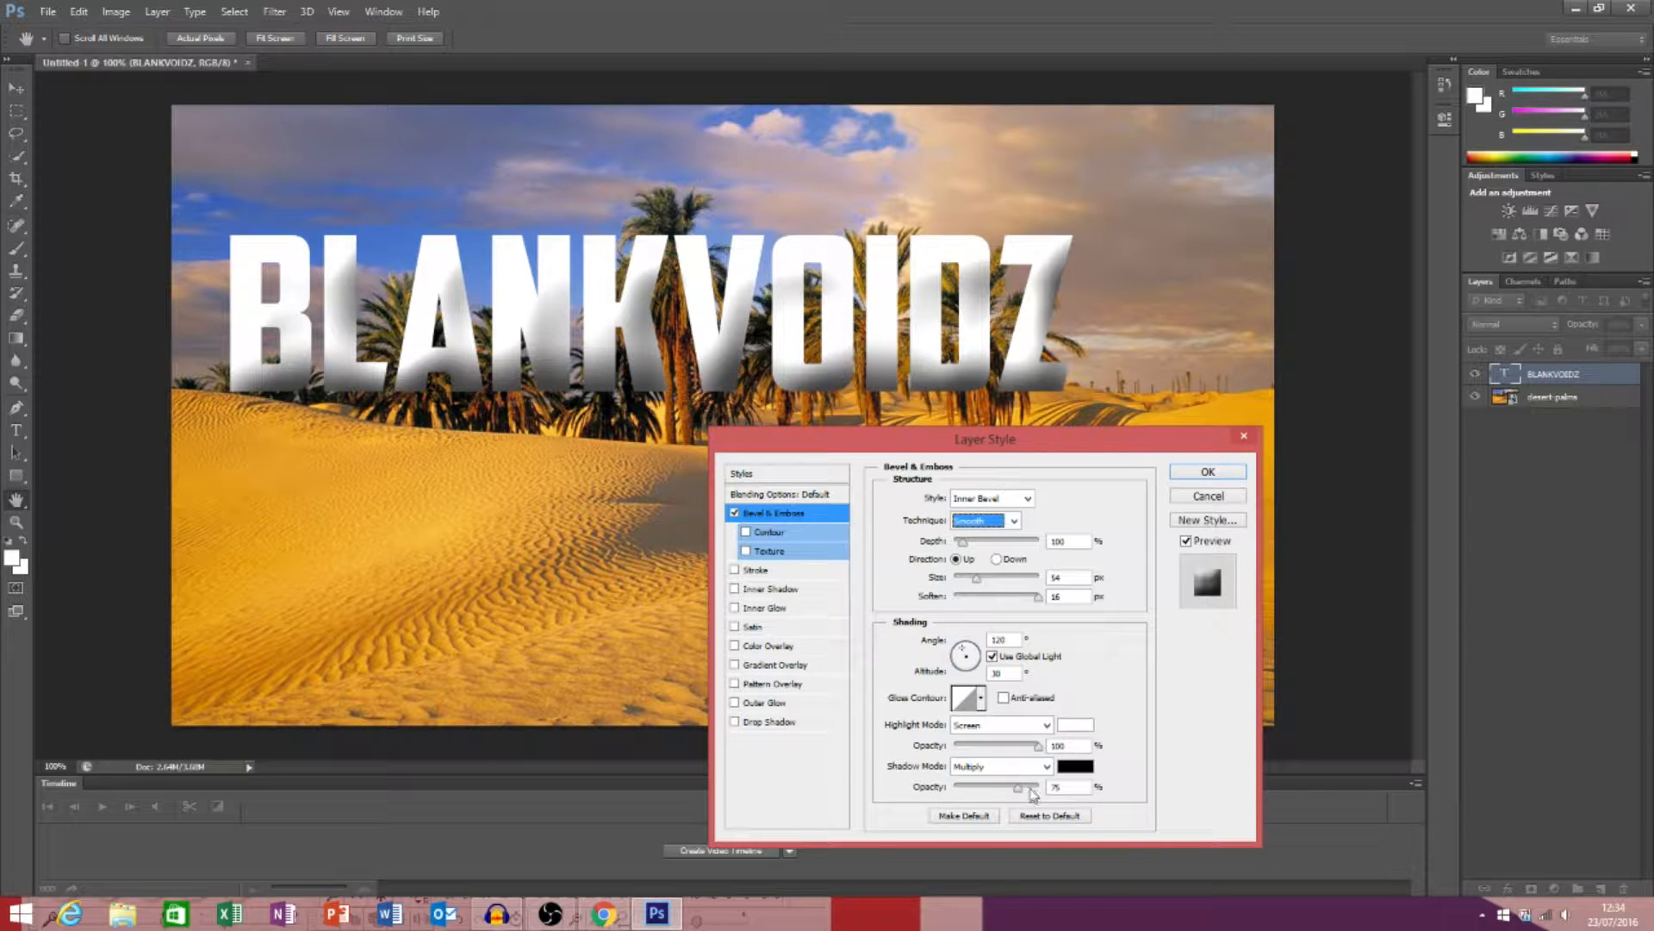
# - Try the bevel's shadow opacity at 0% and 100%, and disable Bevel & Emboss
pyautogui.moveTo(1022, 789); pyautogui.dragTo(1060, 786)
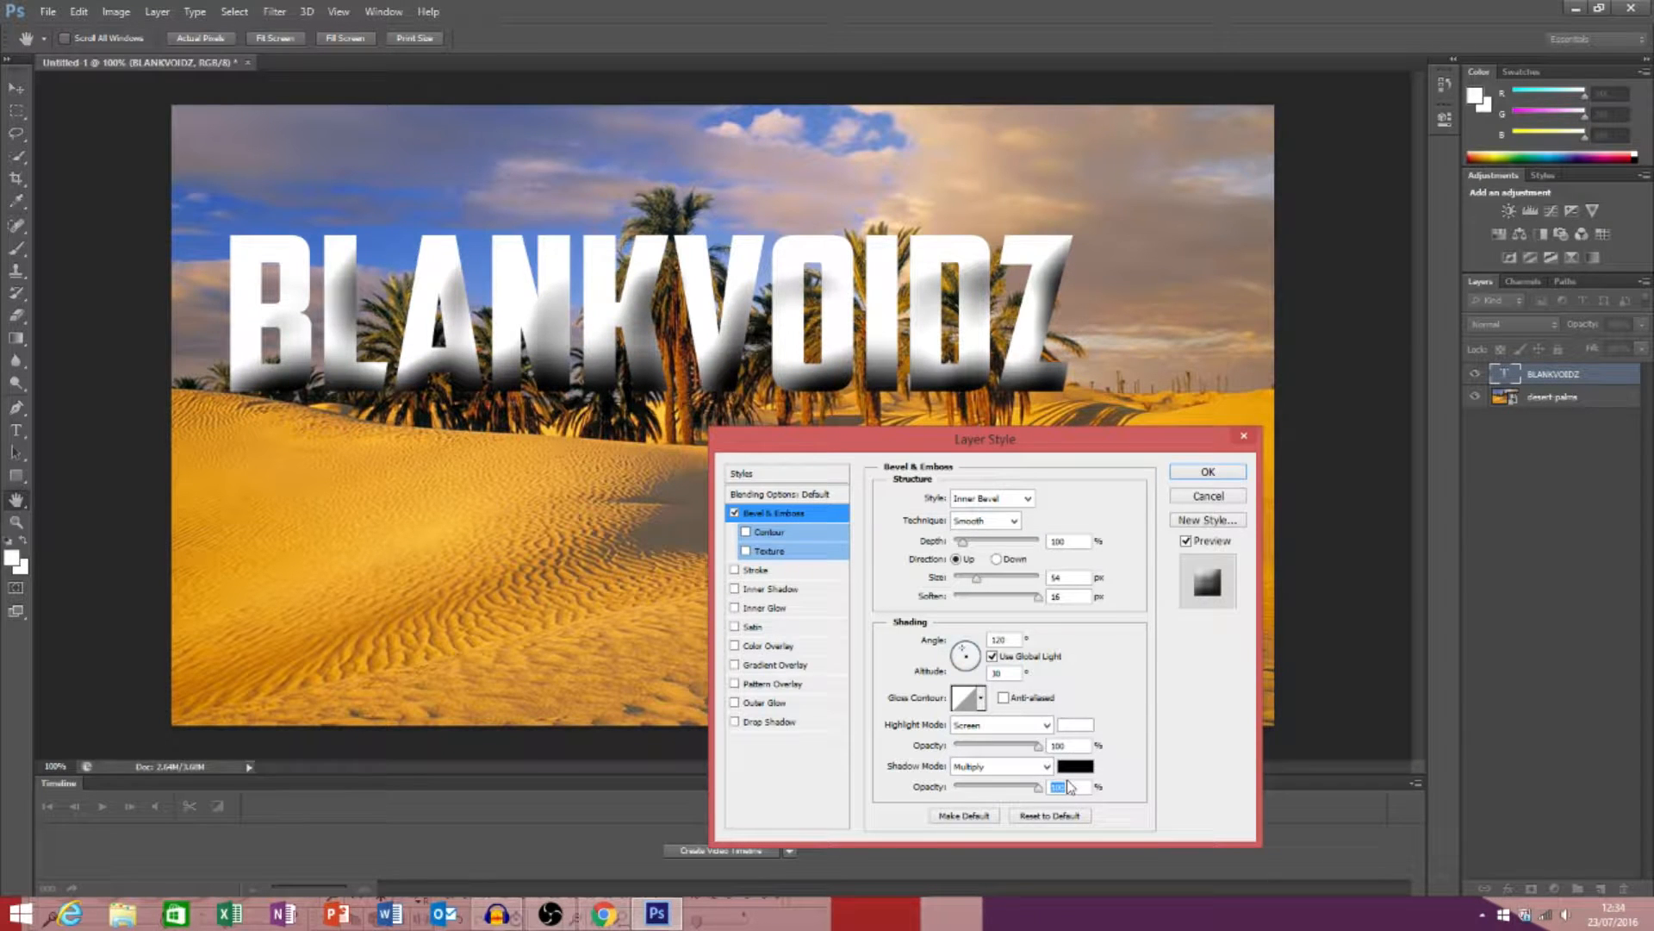
pyautogui.moveTo(1041, 797); pyautogui.dragTo(874, 803)
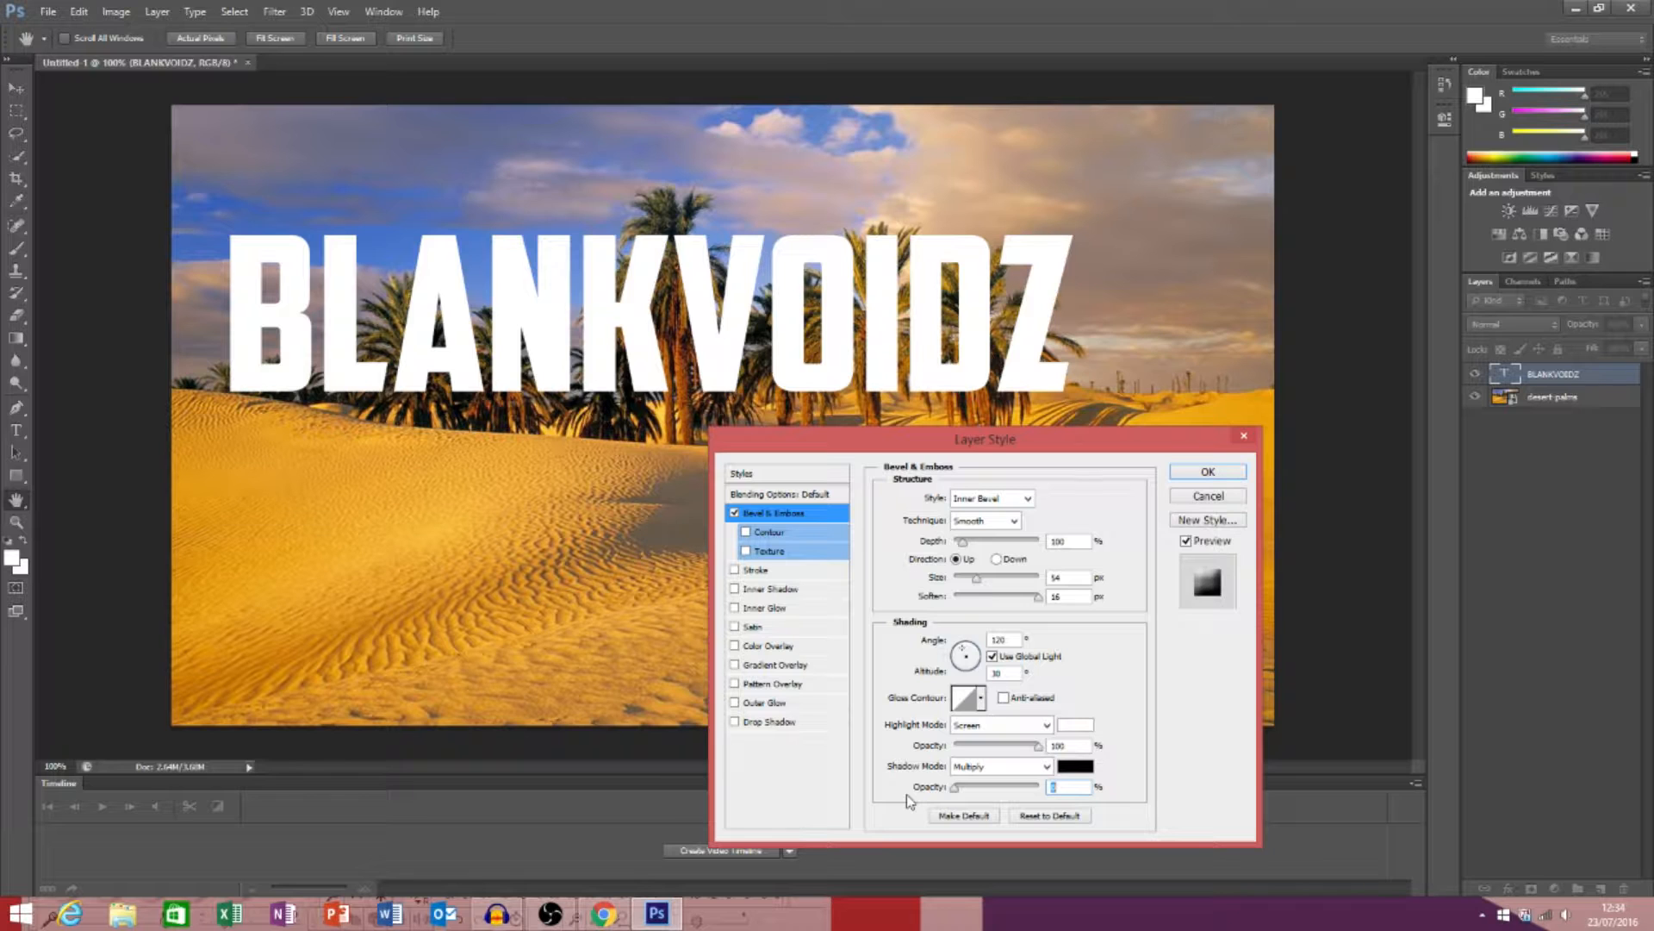
pyautogui.moveTo(909, 801); pyautogui.dragTo(1092, 793)
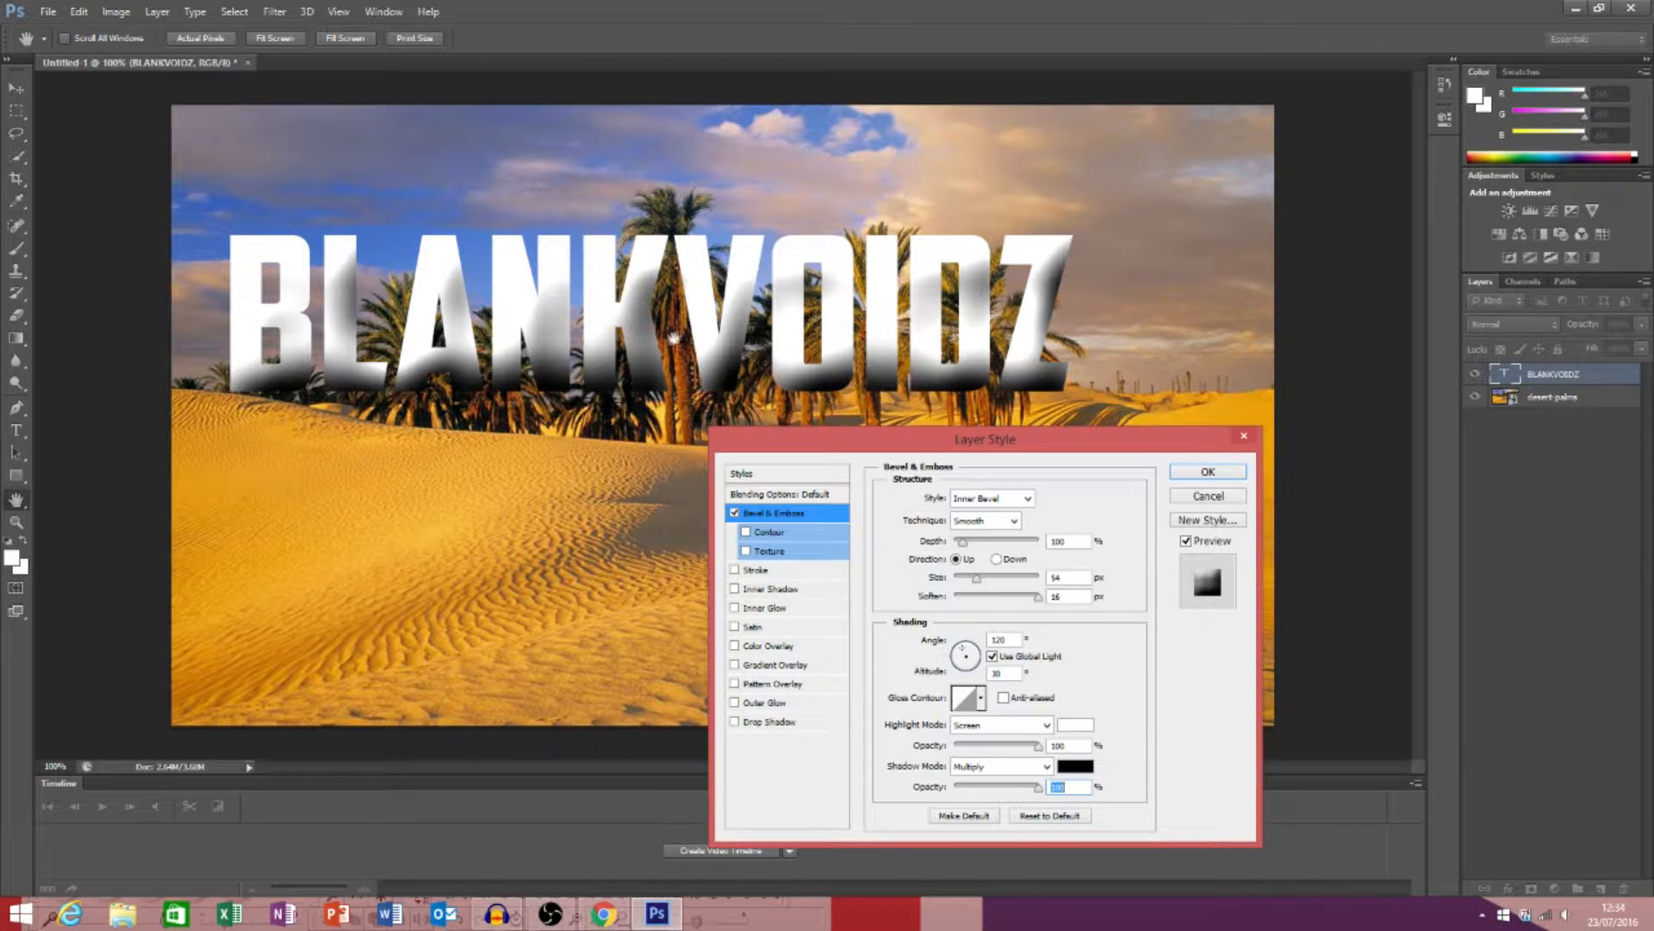
pyautogui.click(734, 514)
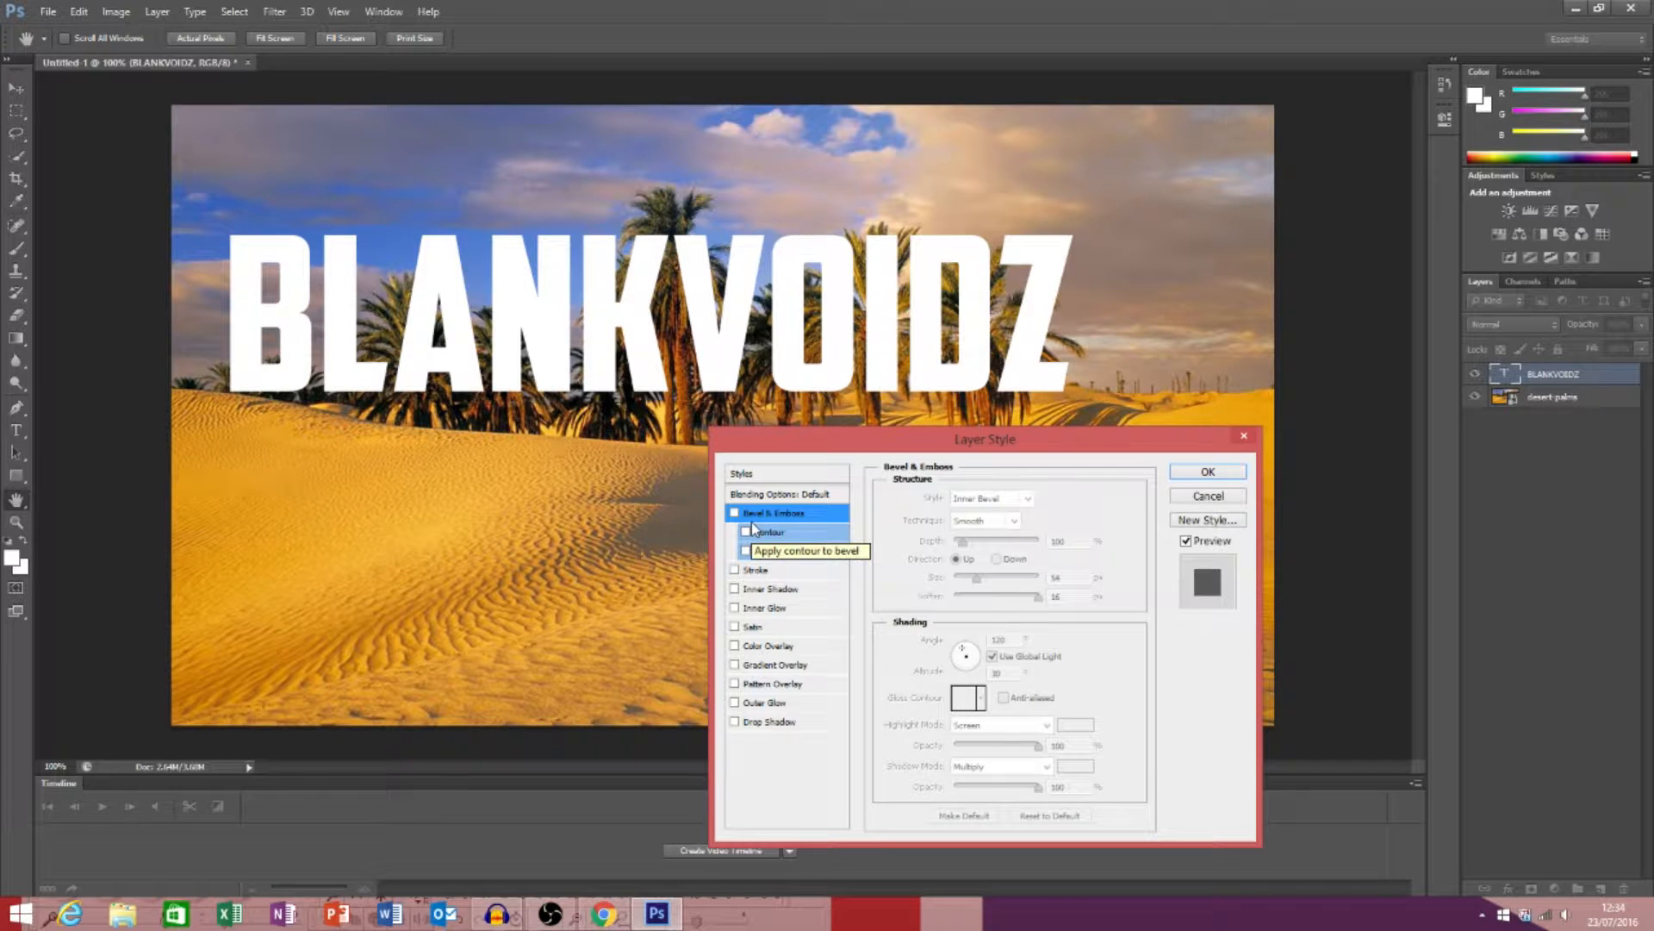
# - Add a black outside stroke to the text and, after trying other widths, set its size to 6 px
pyautogui.click(749, 572)
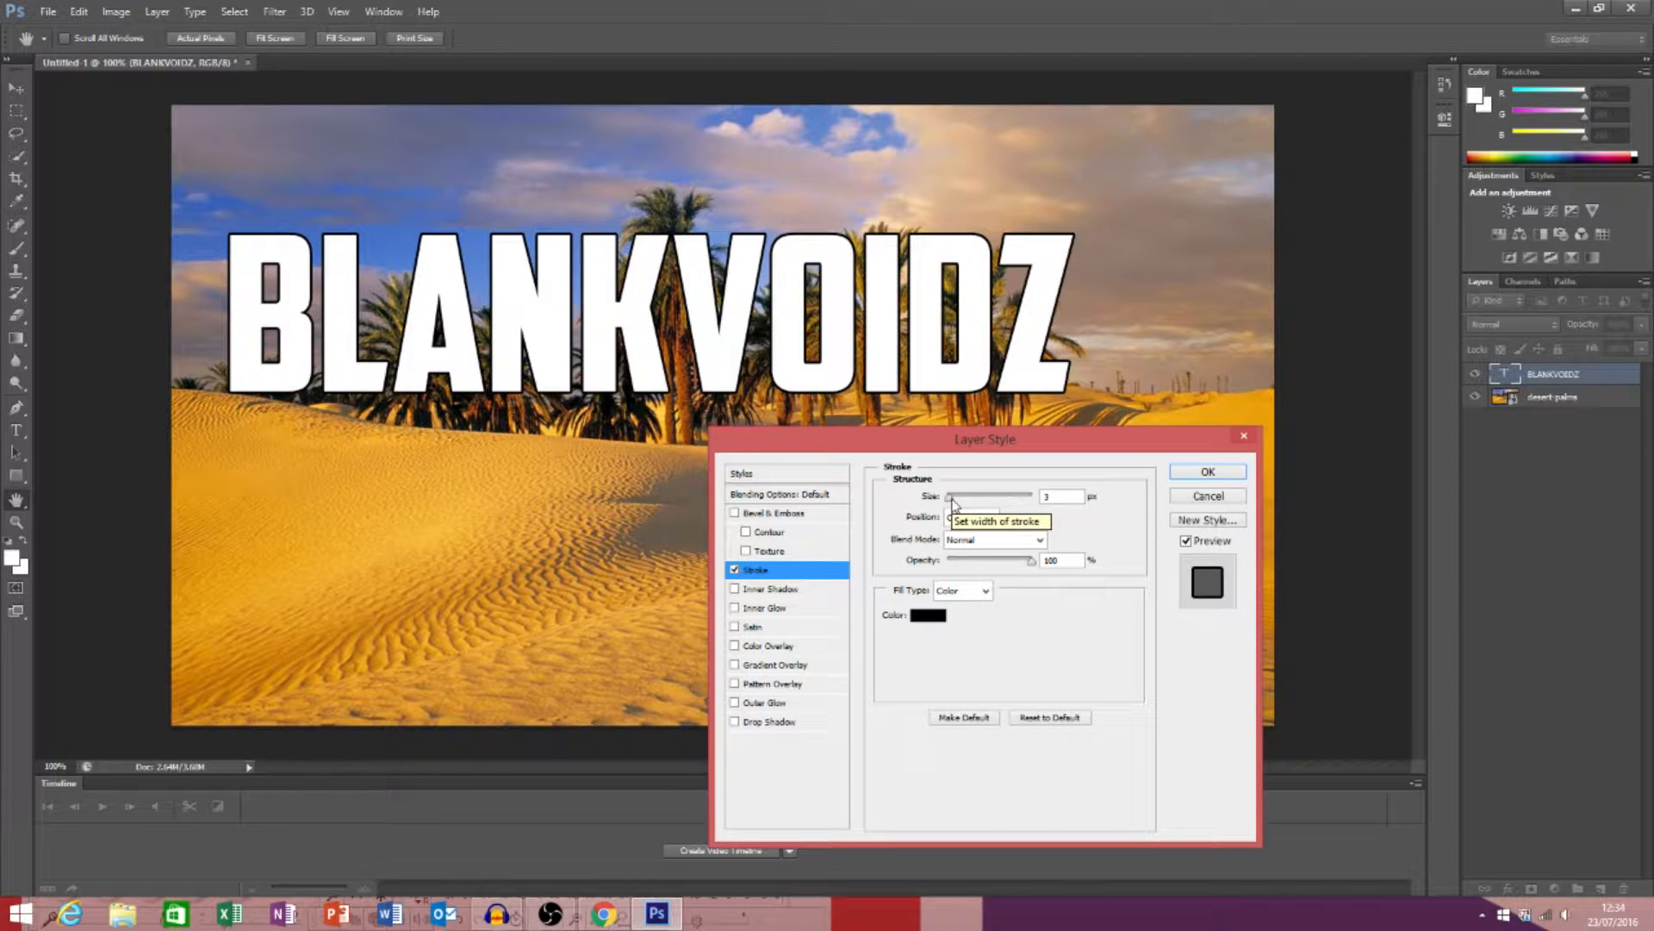
pyautogui.moveTo(949, 502); pyautogui.dragTo(1028, 510)
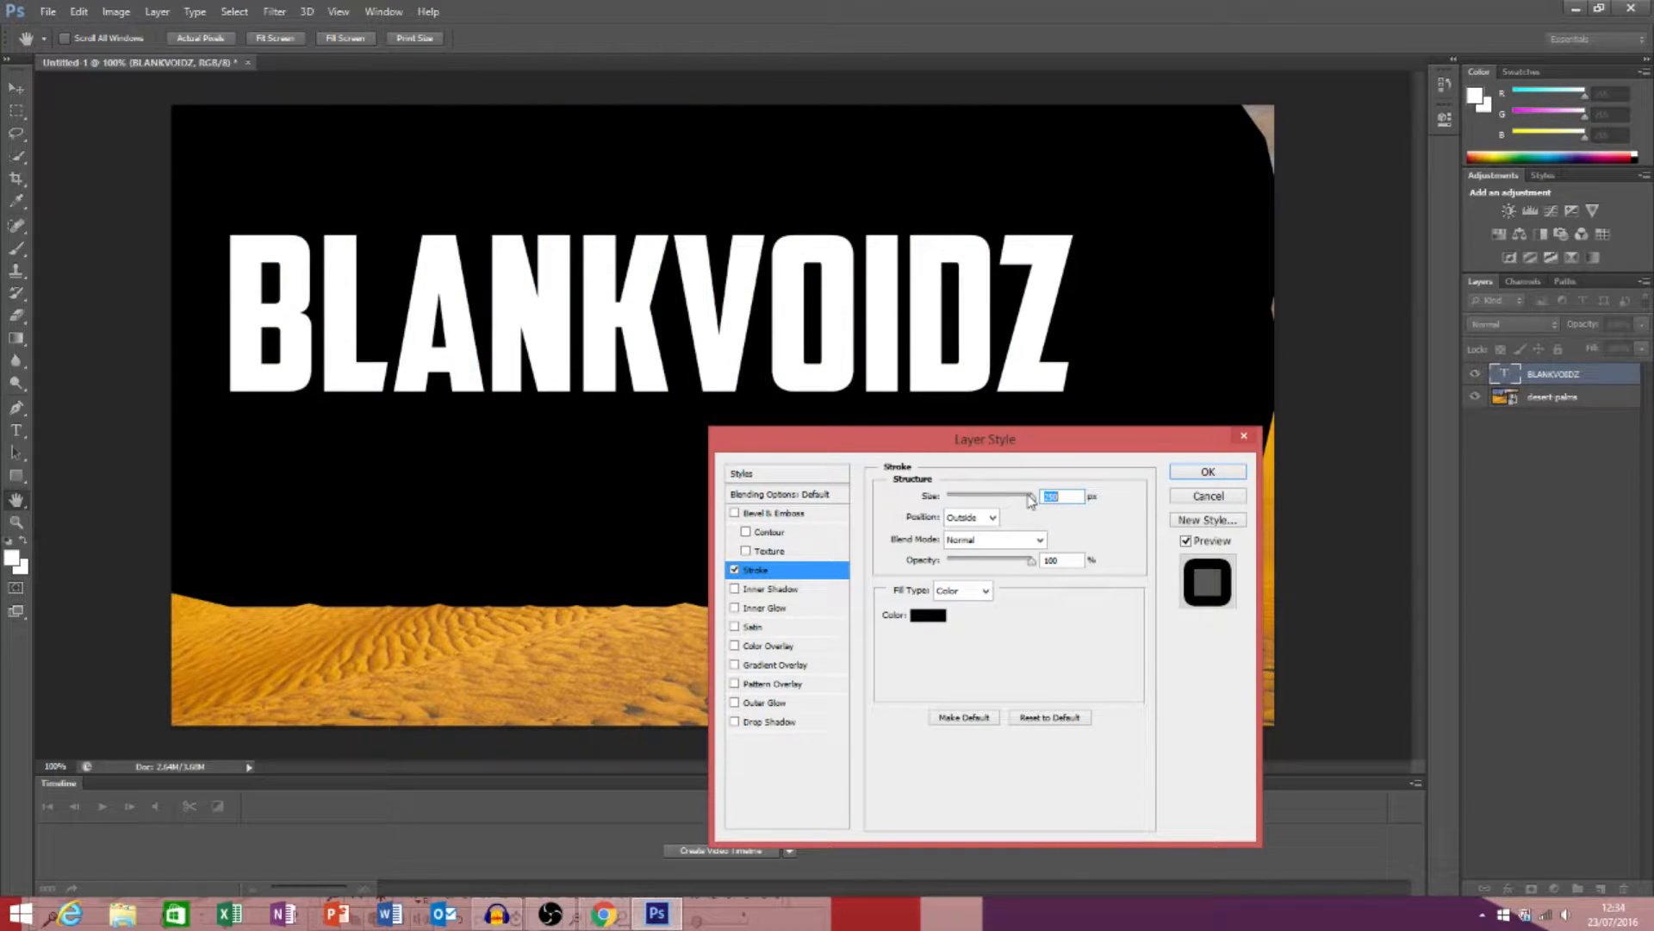
pyautogui.press('BackSpace')
pyautogui.write('6')
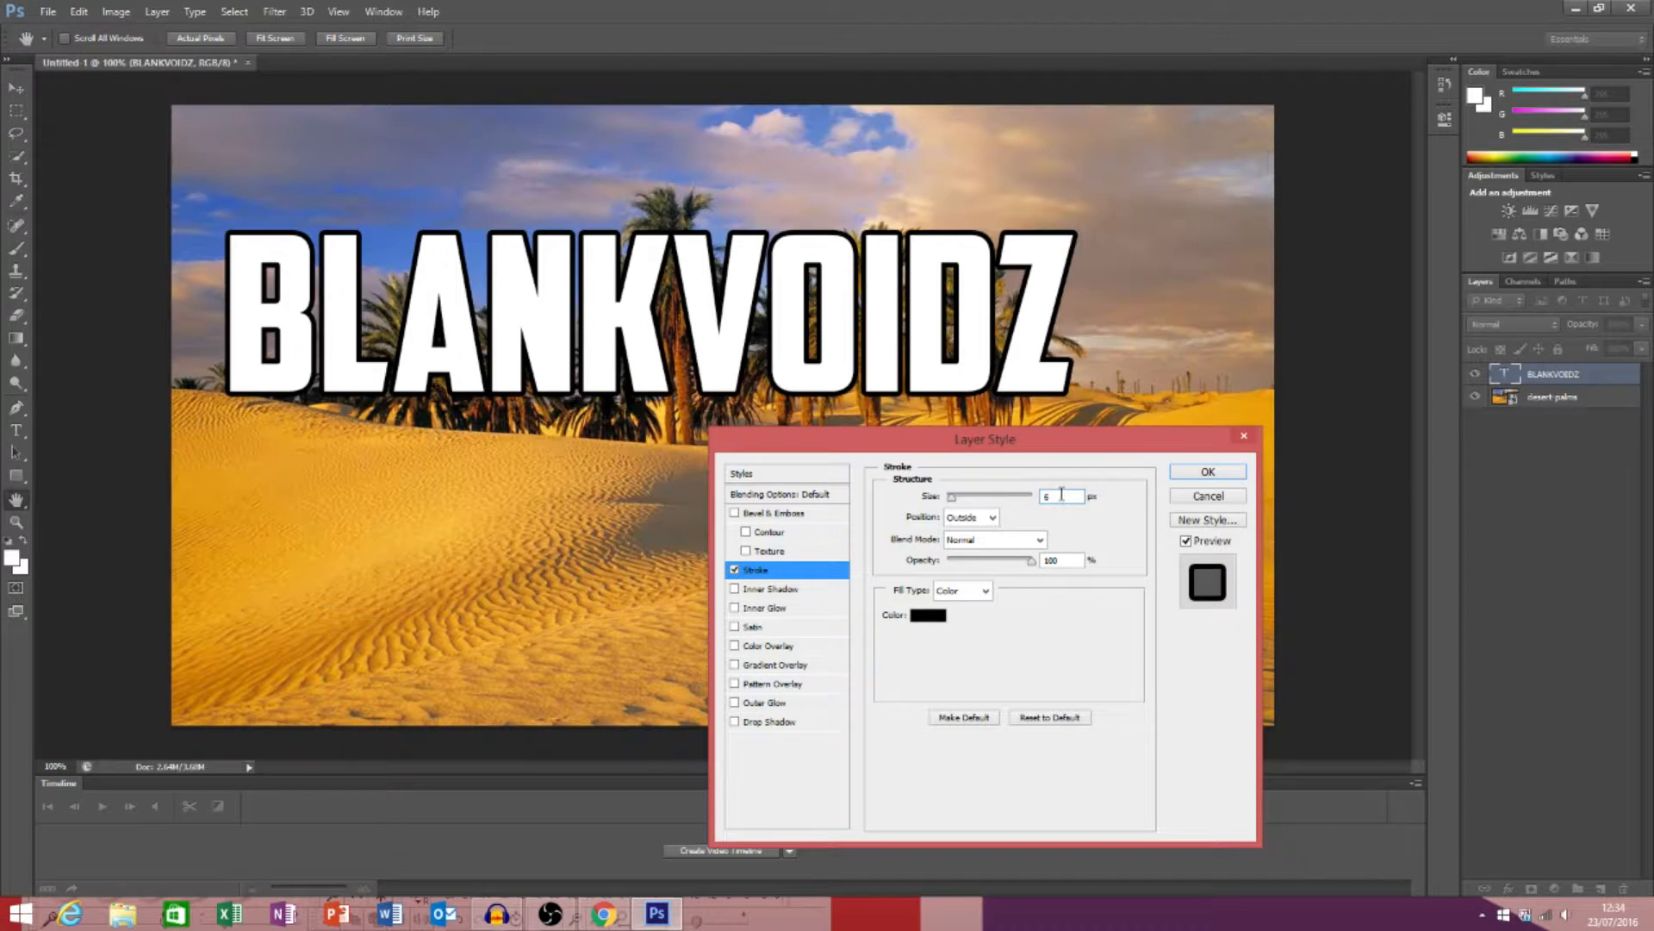
pyautogui.press('BackSpace')
pyautogui.write('3')
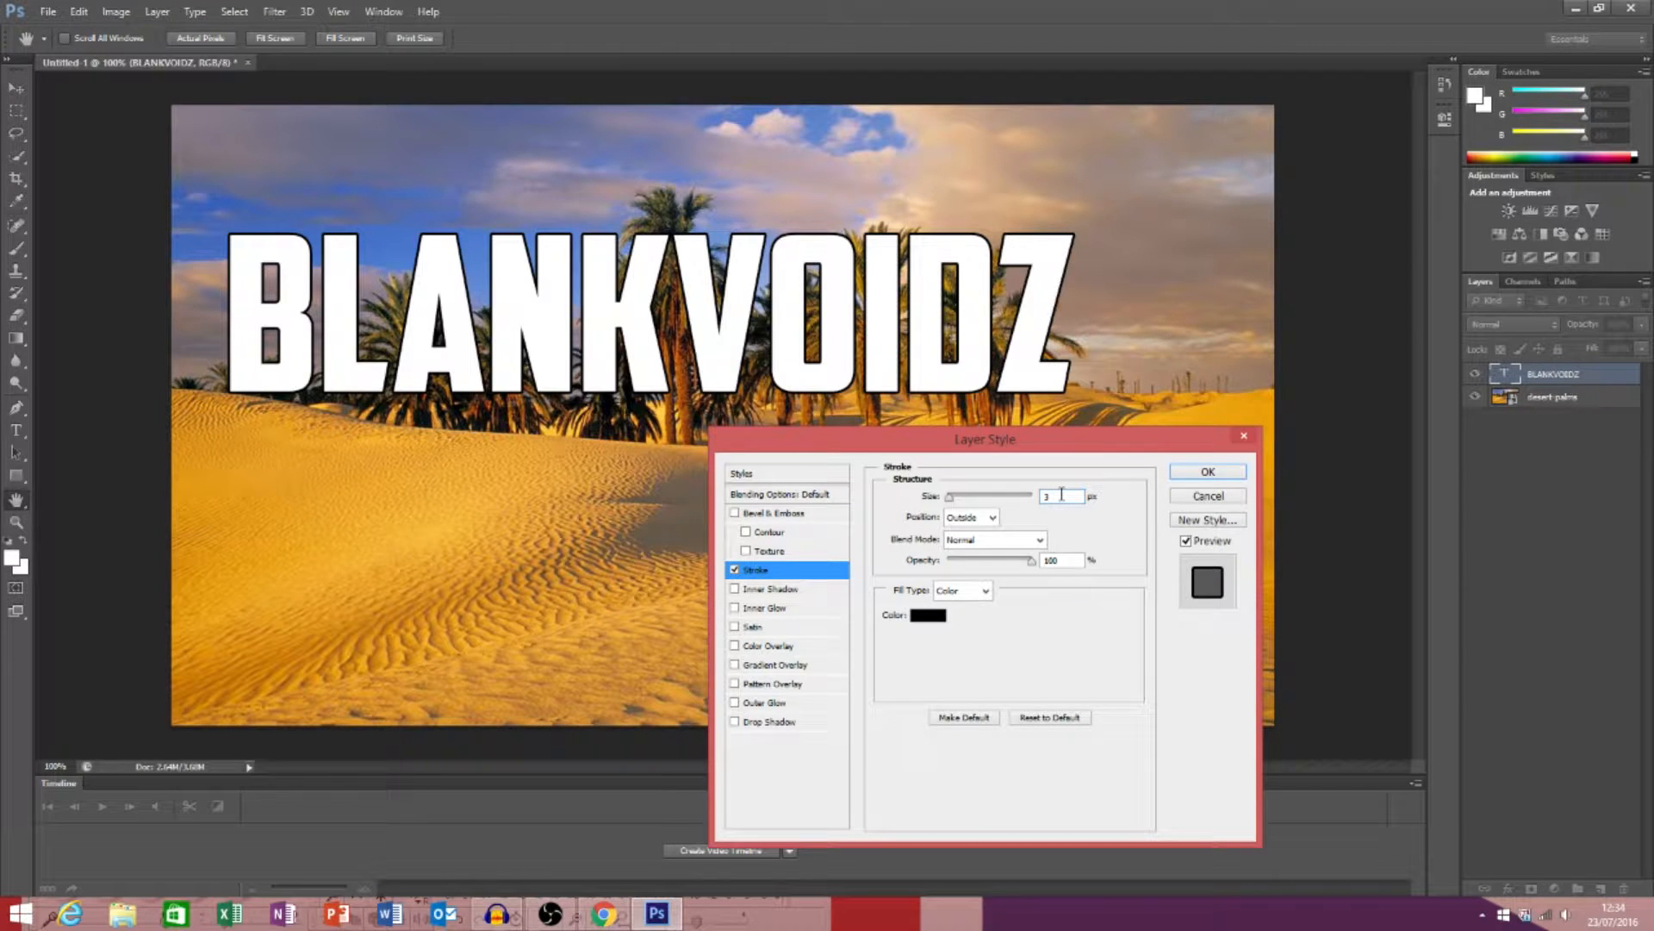
pyautogui.press('BackSpace')
pyautogui.write('2')
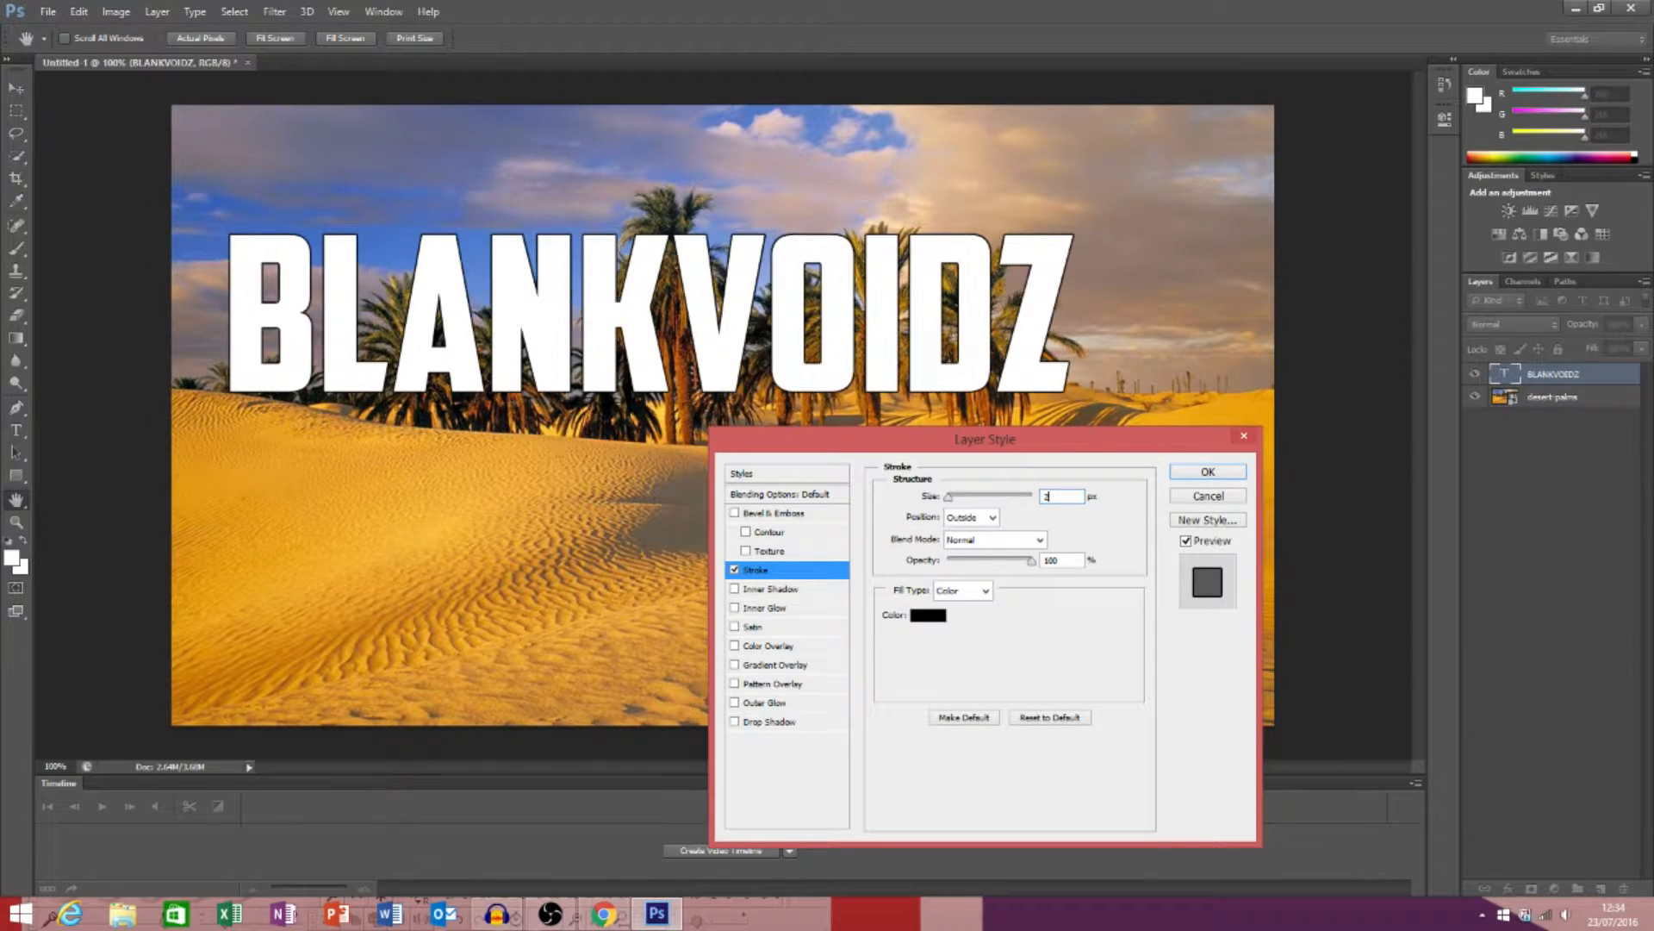
pyautogui.write('4')
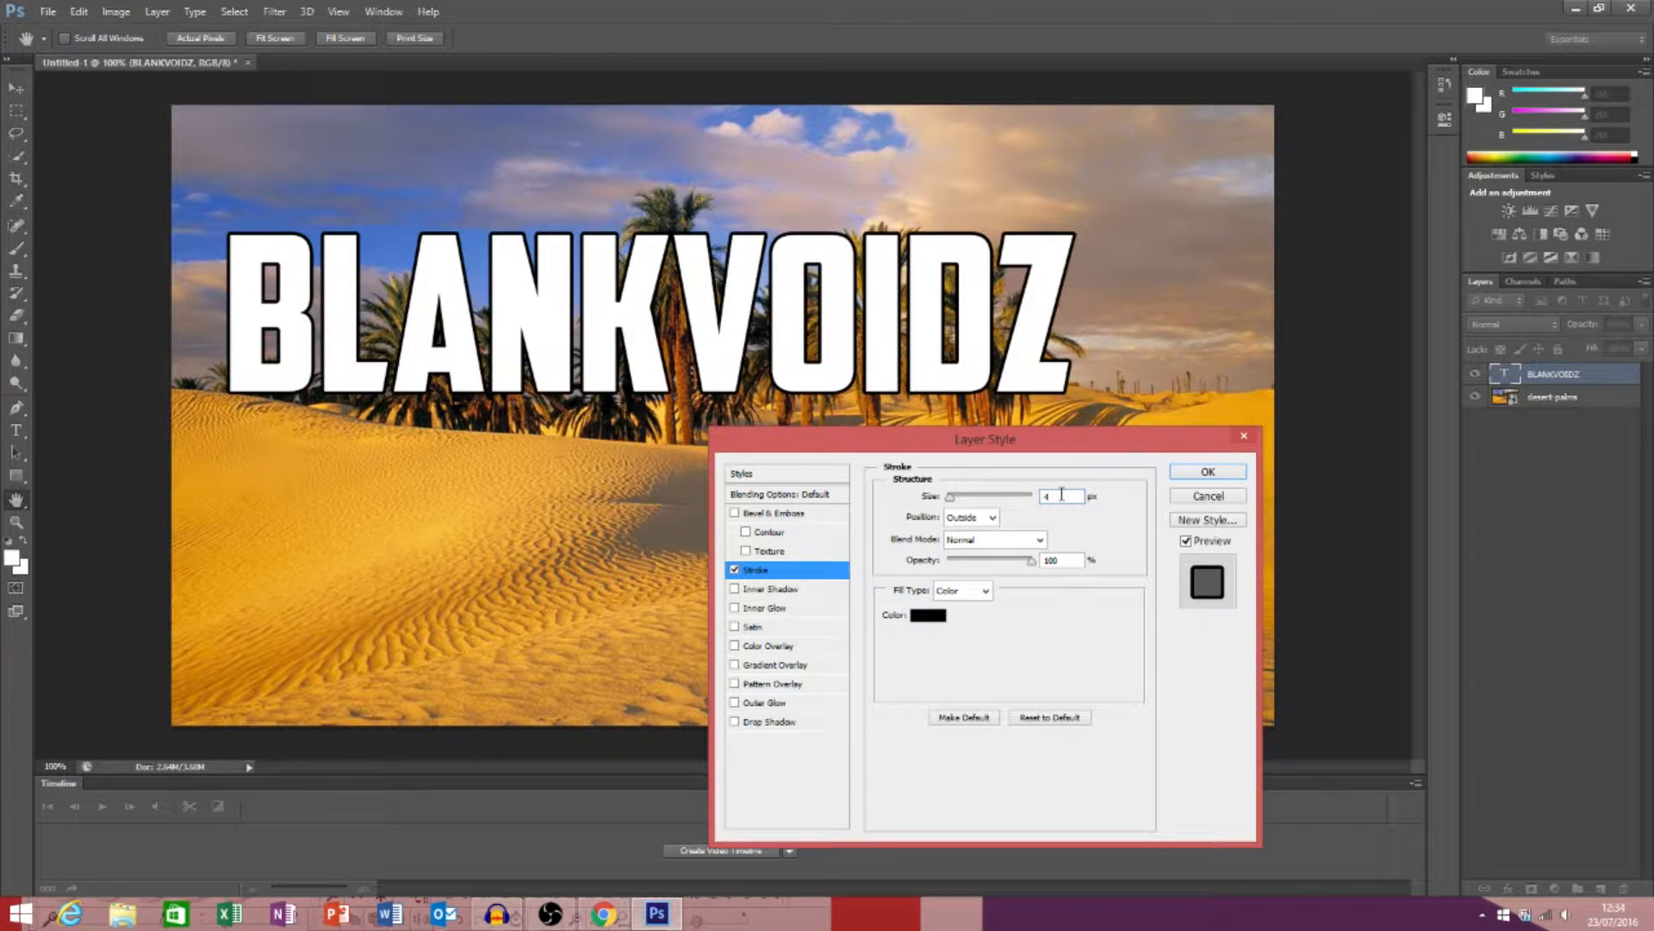
pyautogui.write('6')
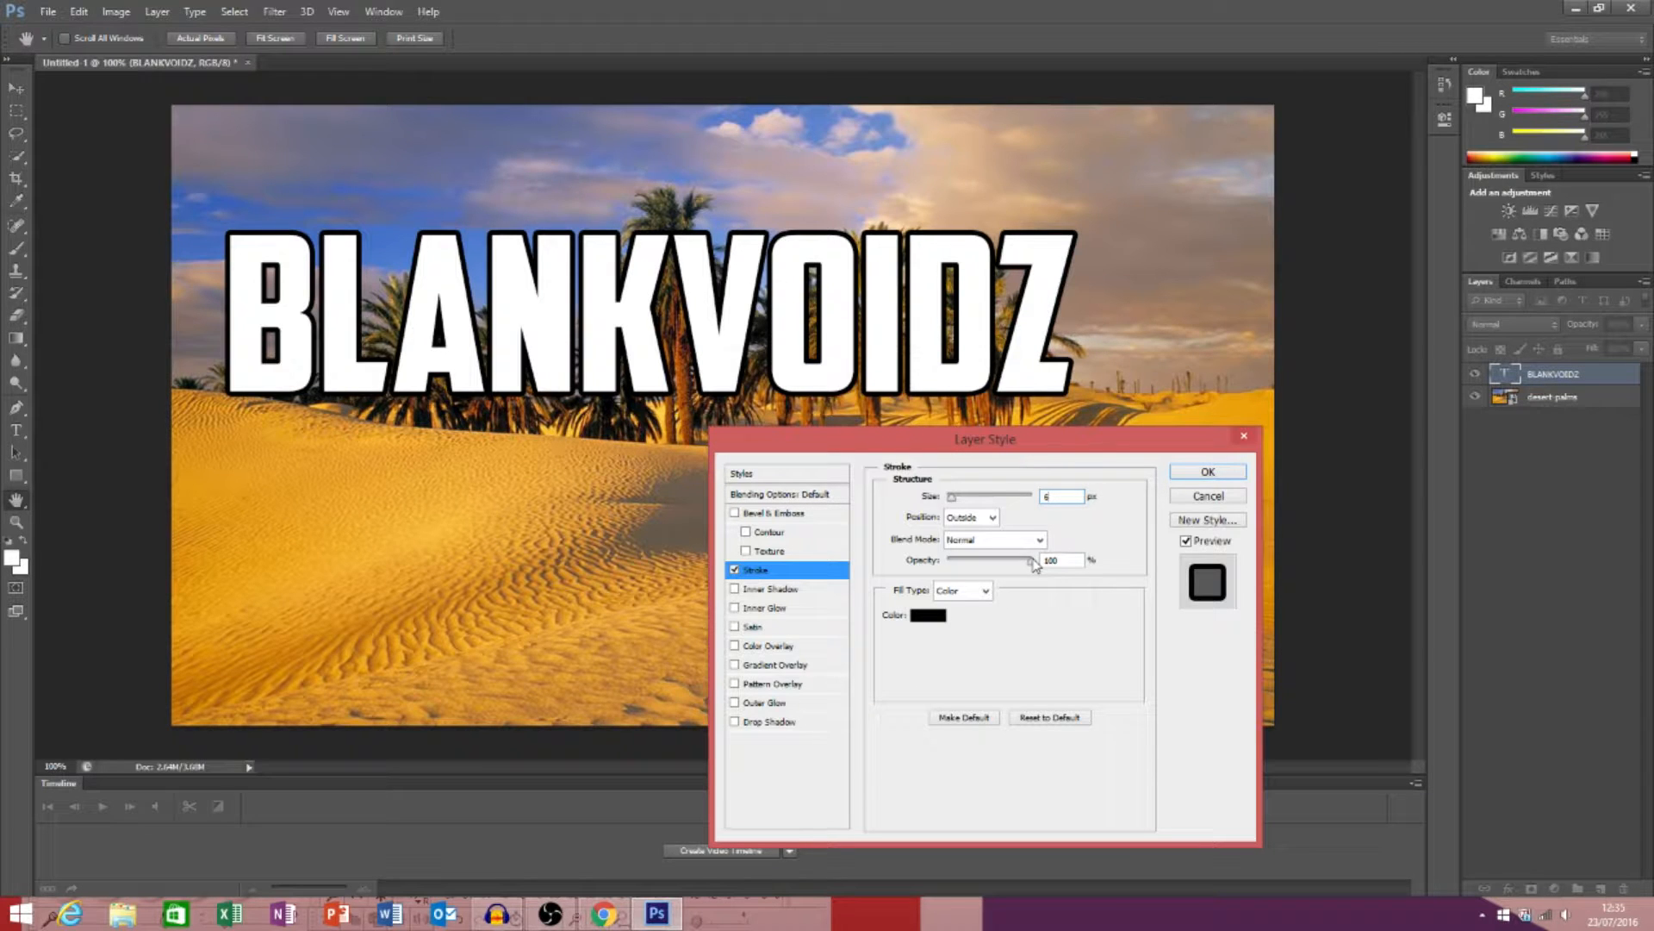
# - Try the stroke at lower opacities, including 0%, and return it to 100%
pyautogui.moveTo(1031, 564); pyautogui.dragTo(878, 591)
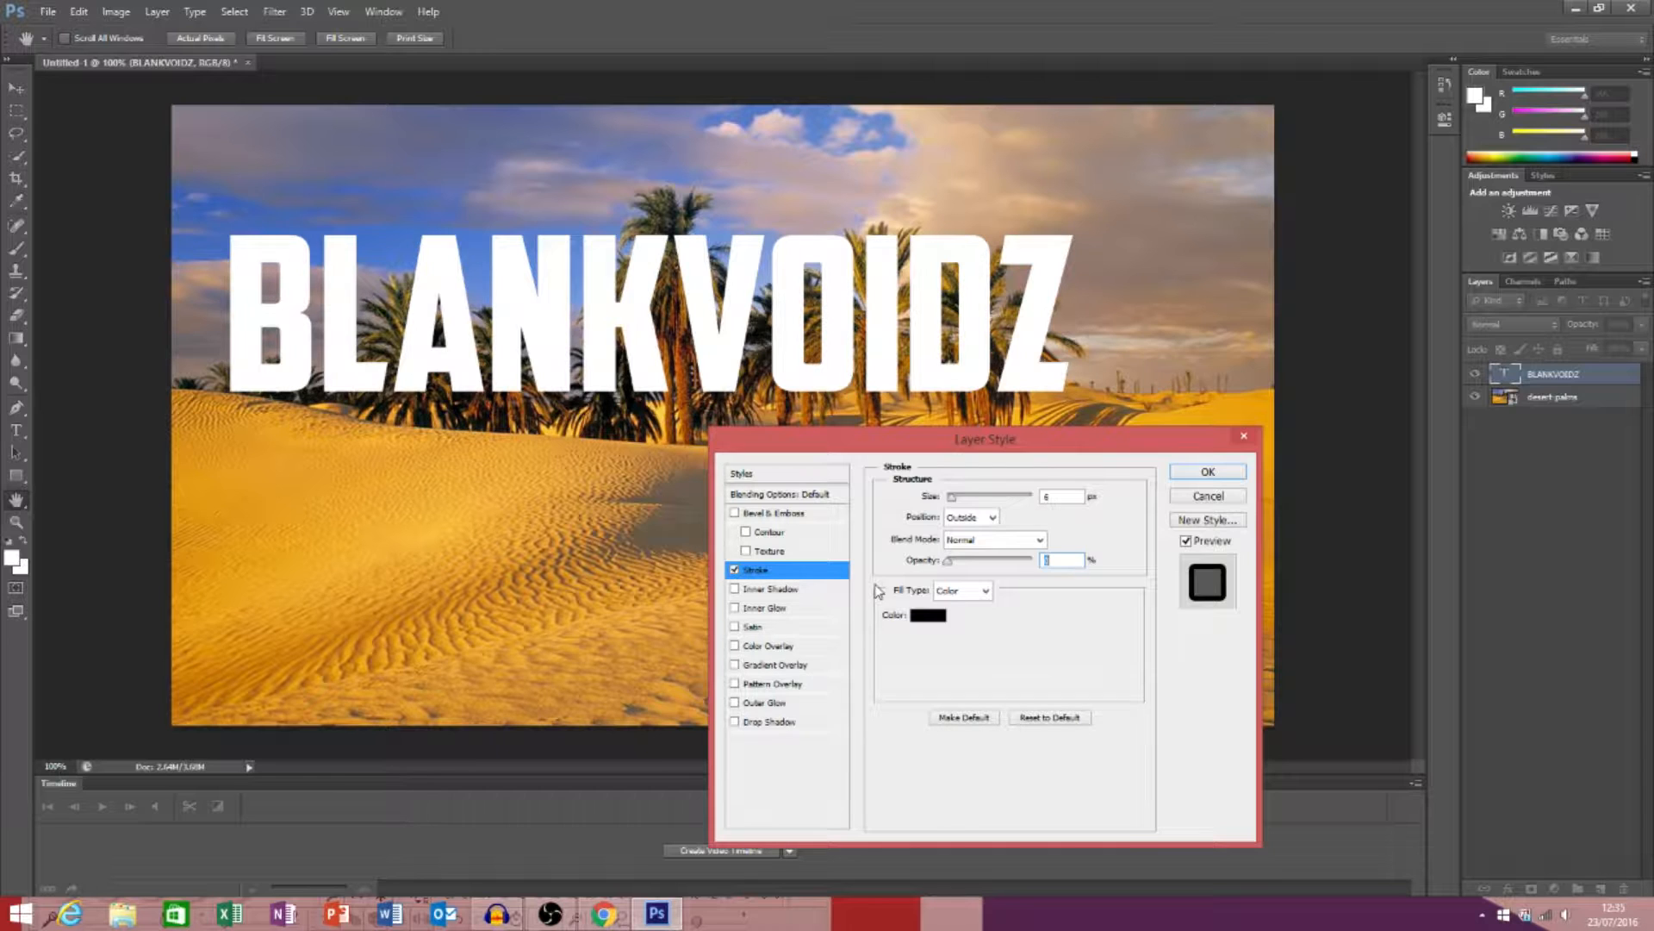
pyautogui.moveTo(878, 591)
pyautogui.mouseDown()
pyautogui.moveTo(1037, 578)
pyautogui.moveTo(989, 582)
pyautogui.mouseUp()
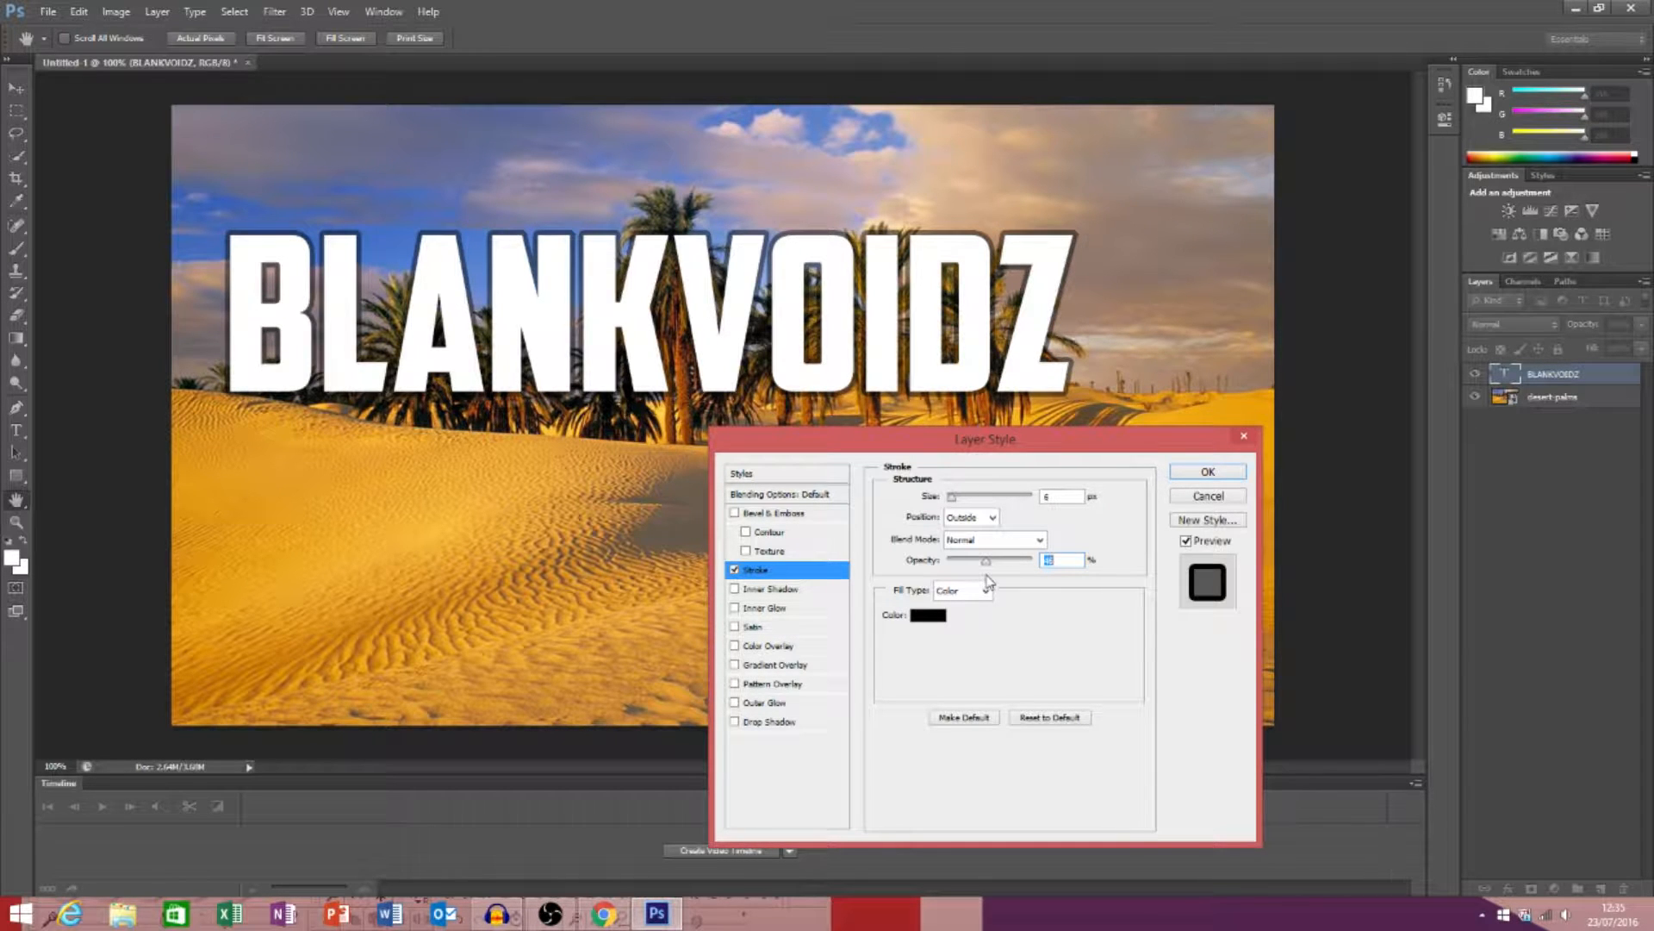
pyautogui.moveTo(989, 583); pyautogui.dragTo(1038, 576)
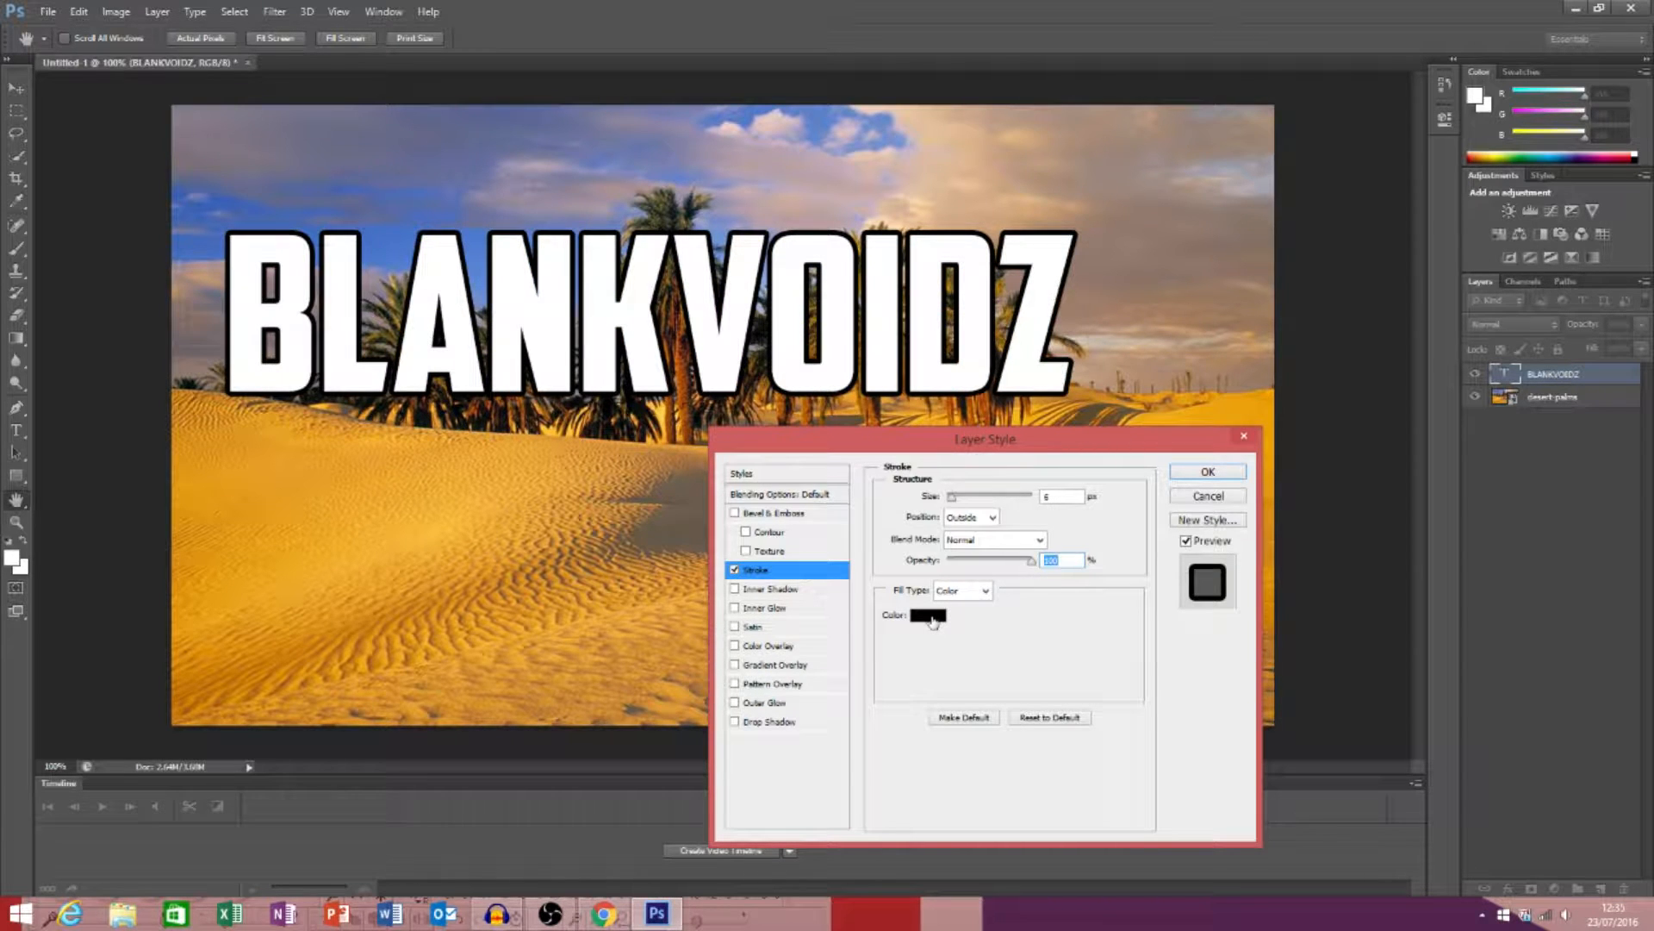
# - Try a bright red stroke colour on the text and return it to black (000000)
pyautogui.click(930, 615)
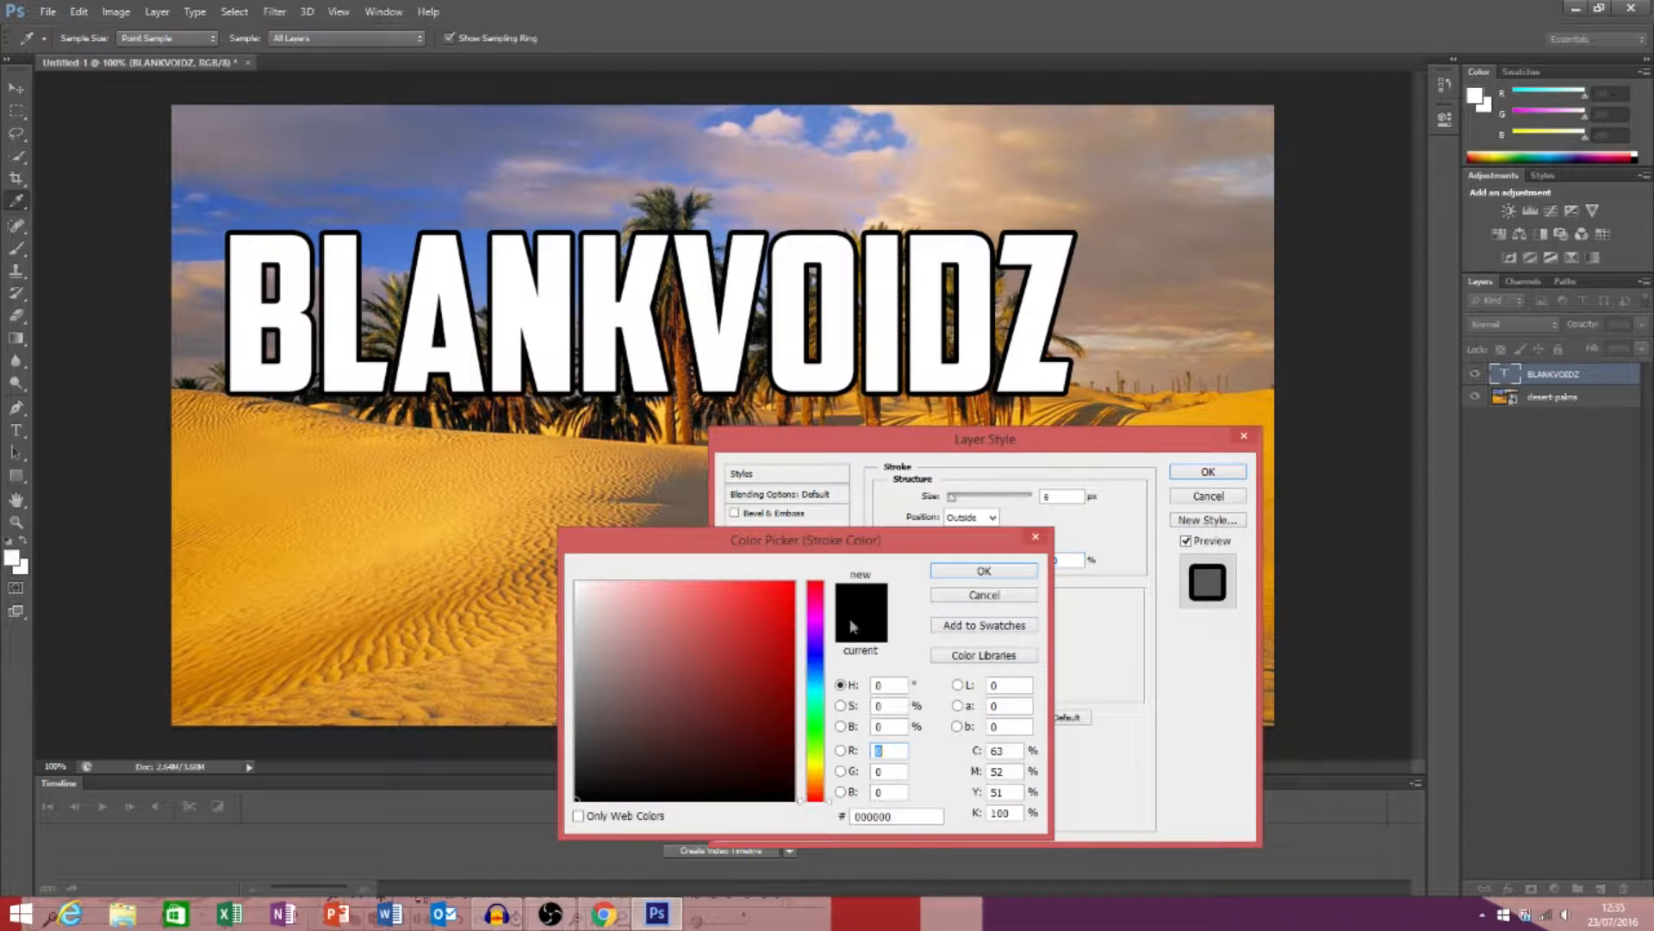
pyautogui.moveTo(767, 619)
pyautogui.mouseDown()
pyautogui.moveTo(785, 604)
pyautogui.moveTo(783, 687)
pyautogui.moveTo(576, 799)
pyautogui.mouseUp()
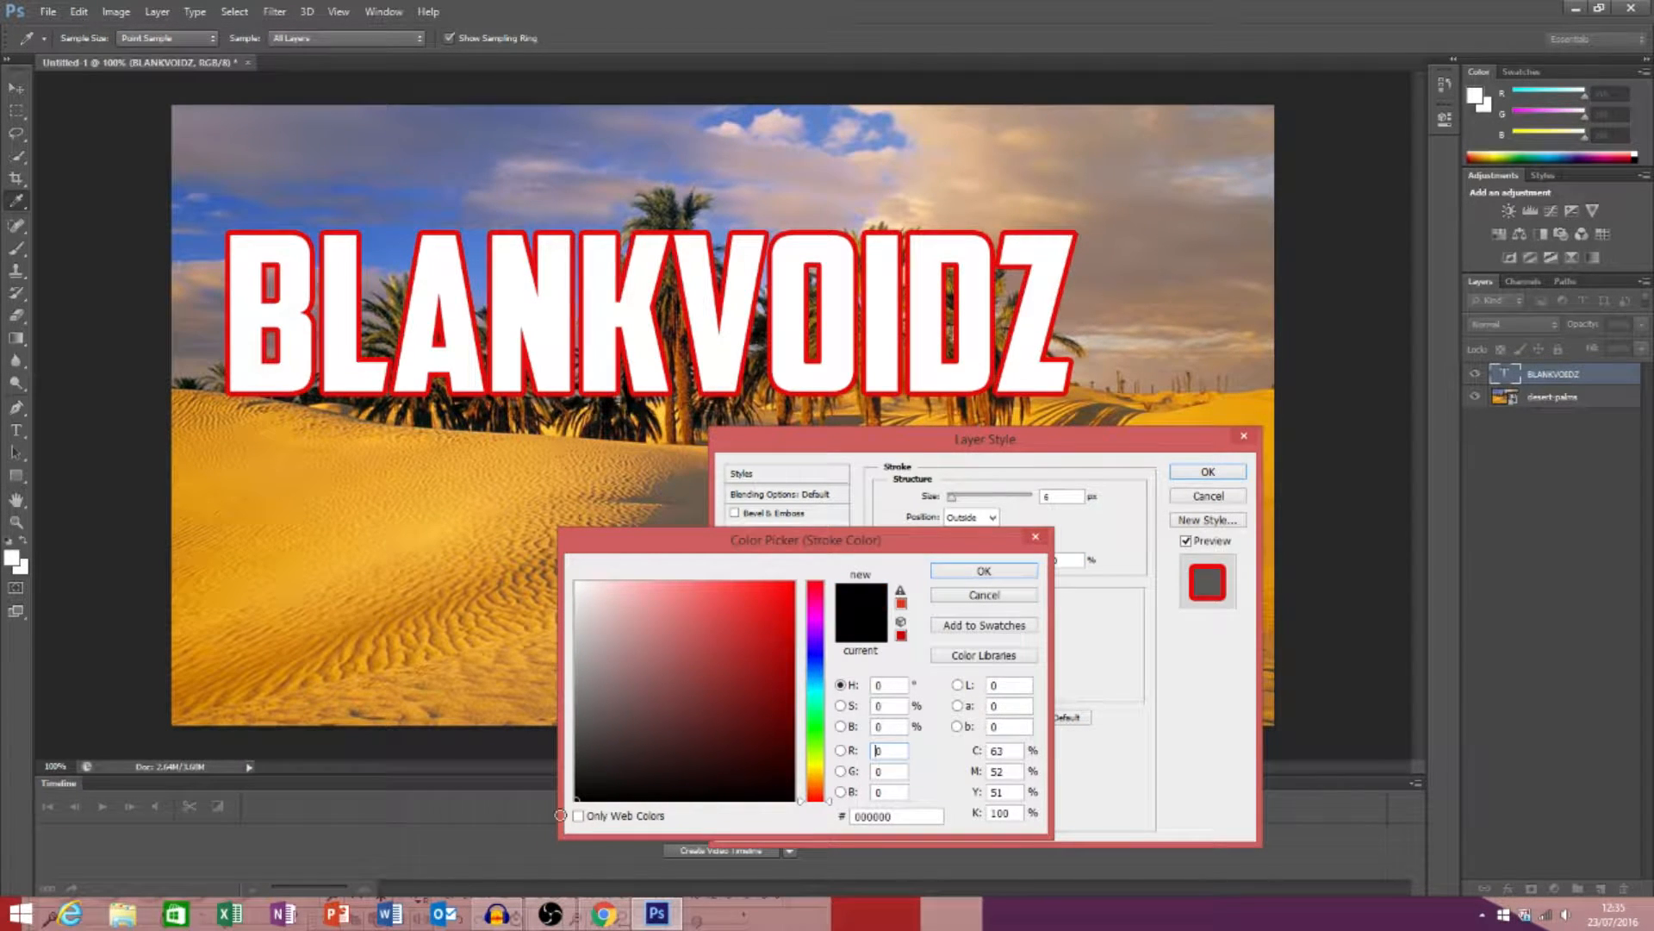
pyautogui.click(980, 571)
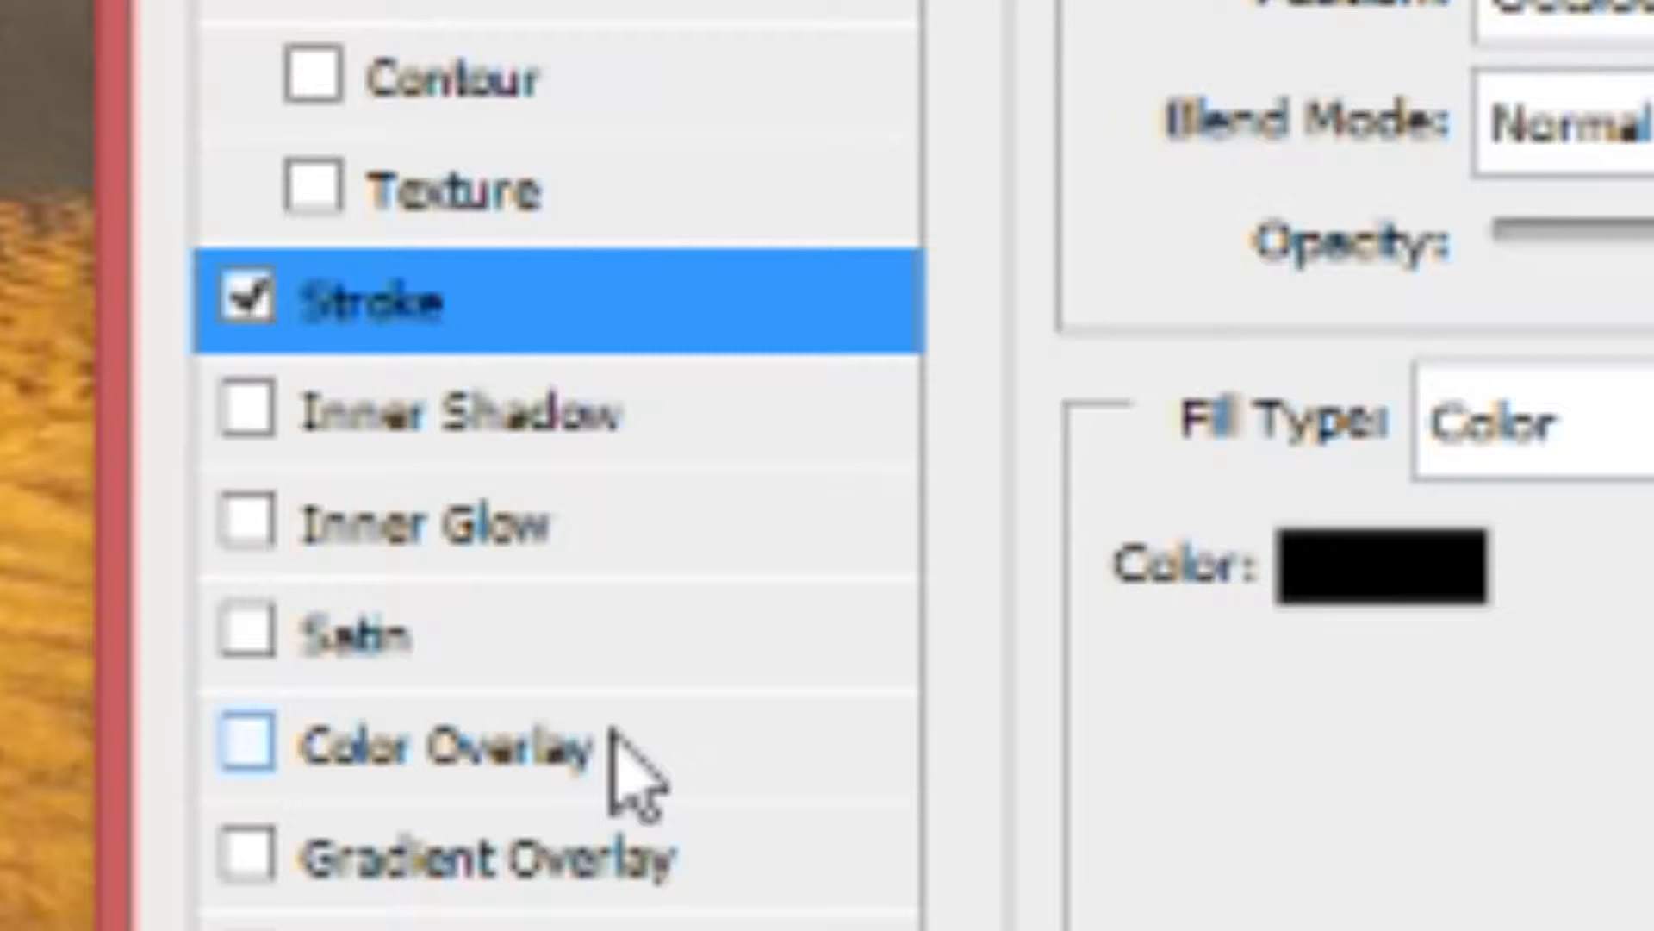
# - Apply a Color Overlay to the text in Normal blend mode and change its colour to a softer, lighter red
pyautogui.click(614, 734)
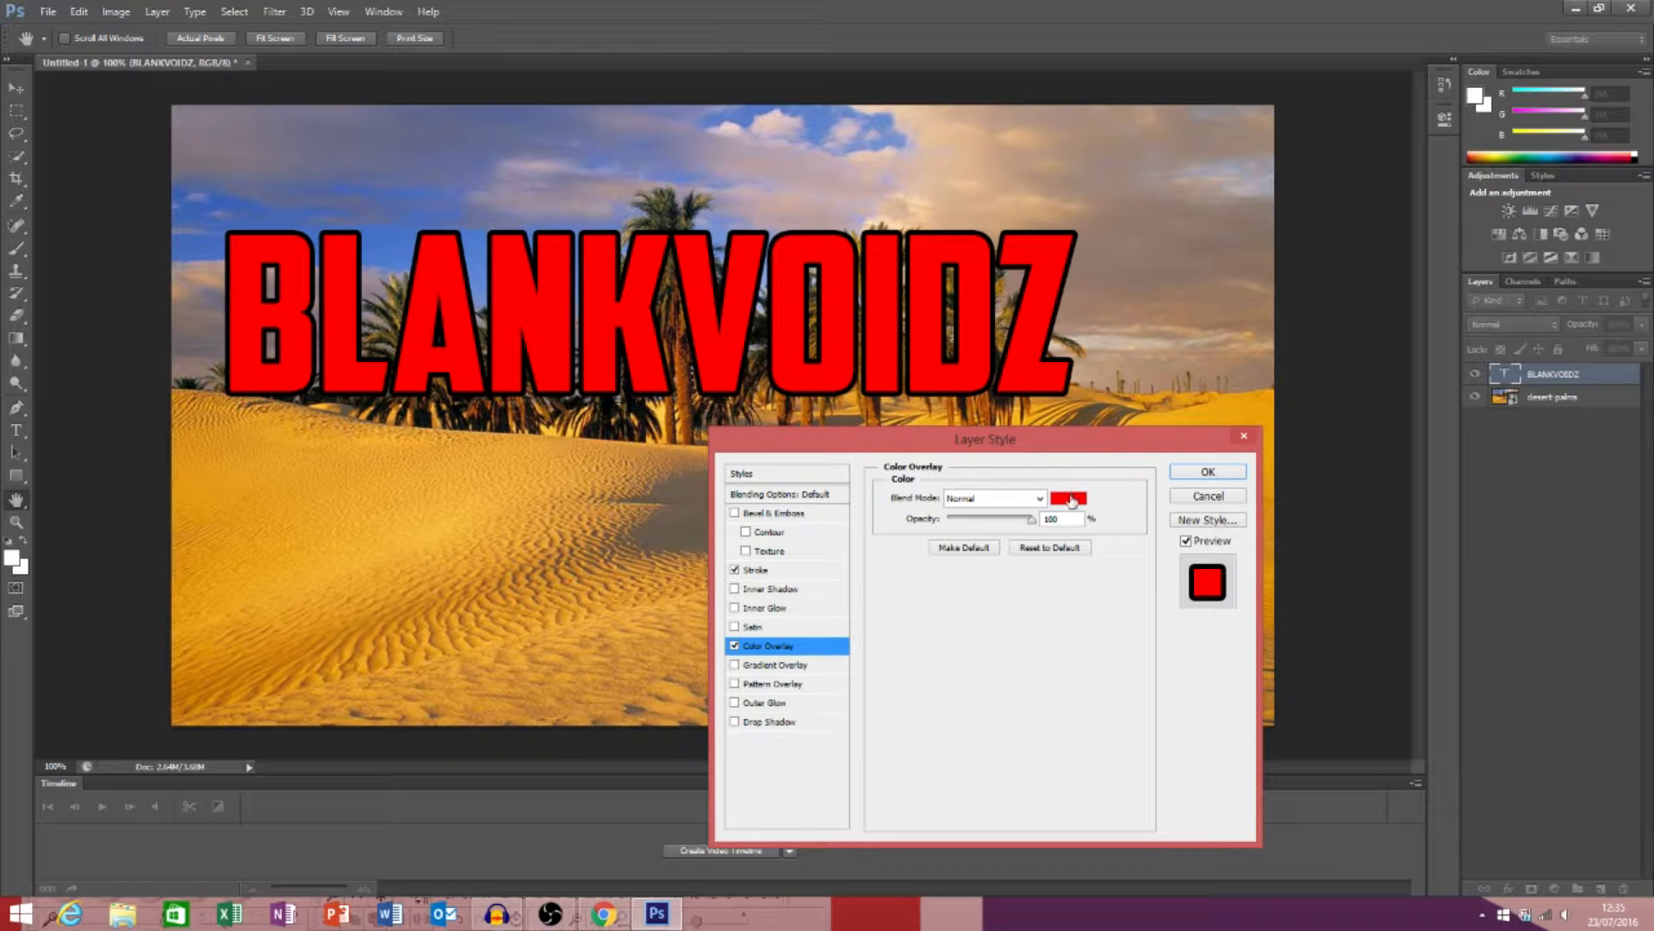
pyautogui.click(1070, 498)
pyautogui.moveTo(761, 591)
pyautogui.mouseDown()
pyautogui.moveTo(606, 604)
pyautogui.moveTo(707, 605)
pyautogui.mouseUp()
pyautogui.click(983, 570)
# - Try lower opacities for the Color Overlay and return it to 100%
pyautogui.moveTo(1032, 524); pyautogui.dragTo(977, 532)
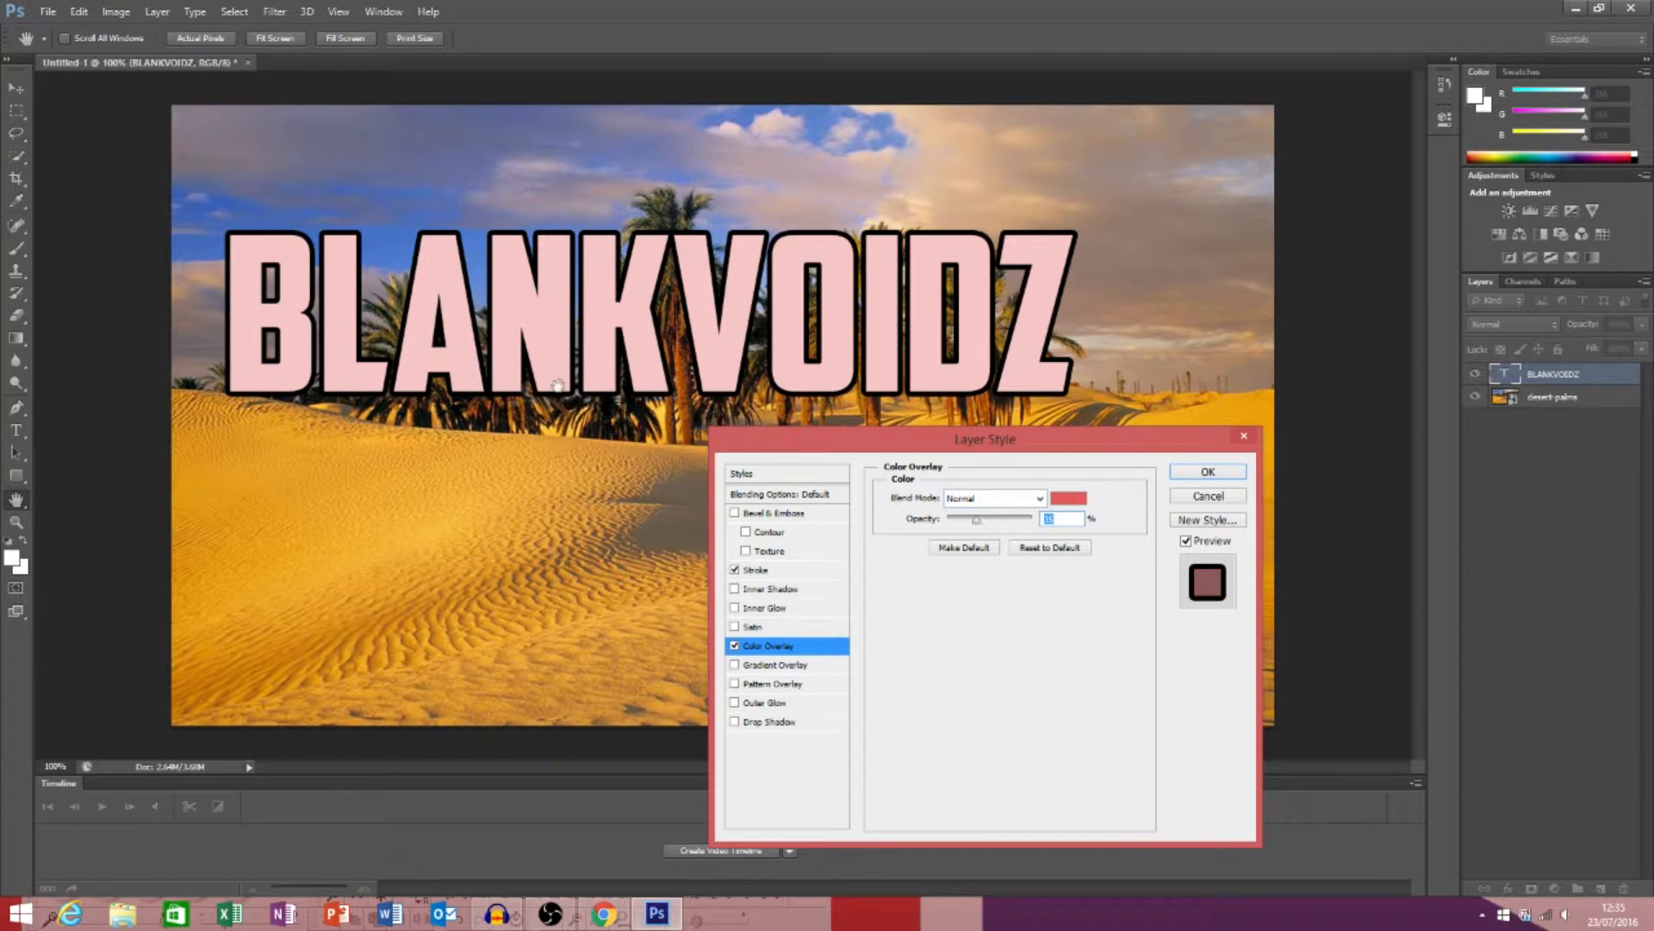
pyautogui.moveTo(978, 523)
pyautogui.mouseDown()
pyautogui.moveTo(1042, 519)
pyautogui.moveTo(945, 536)
pyautogui.moveTo(988, 539)
pyautogui.mouseUp()
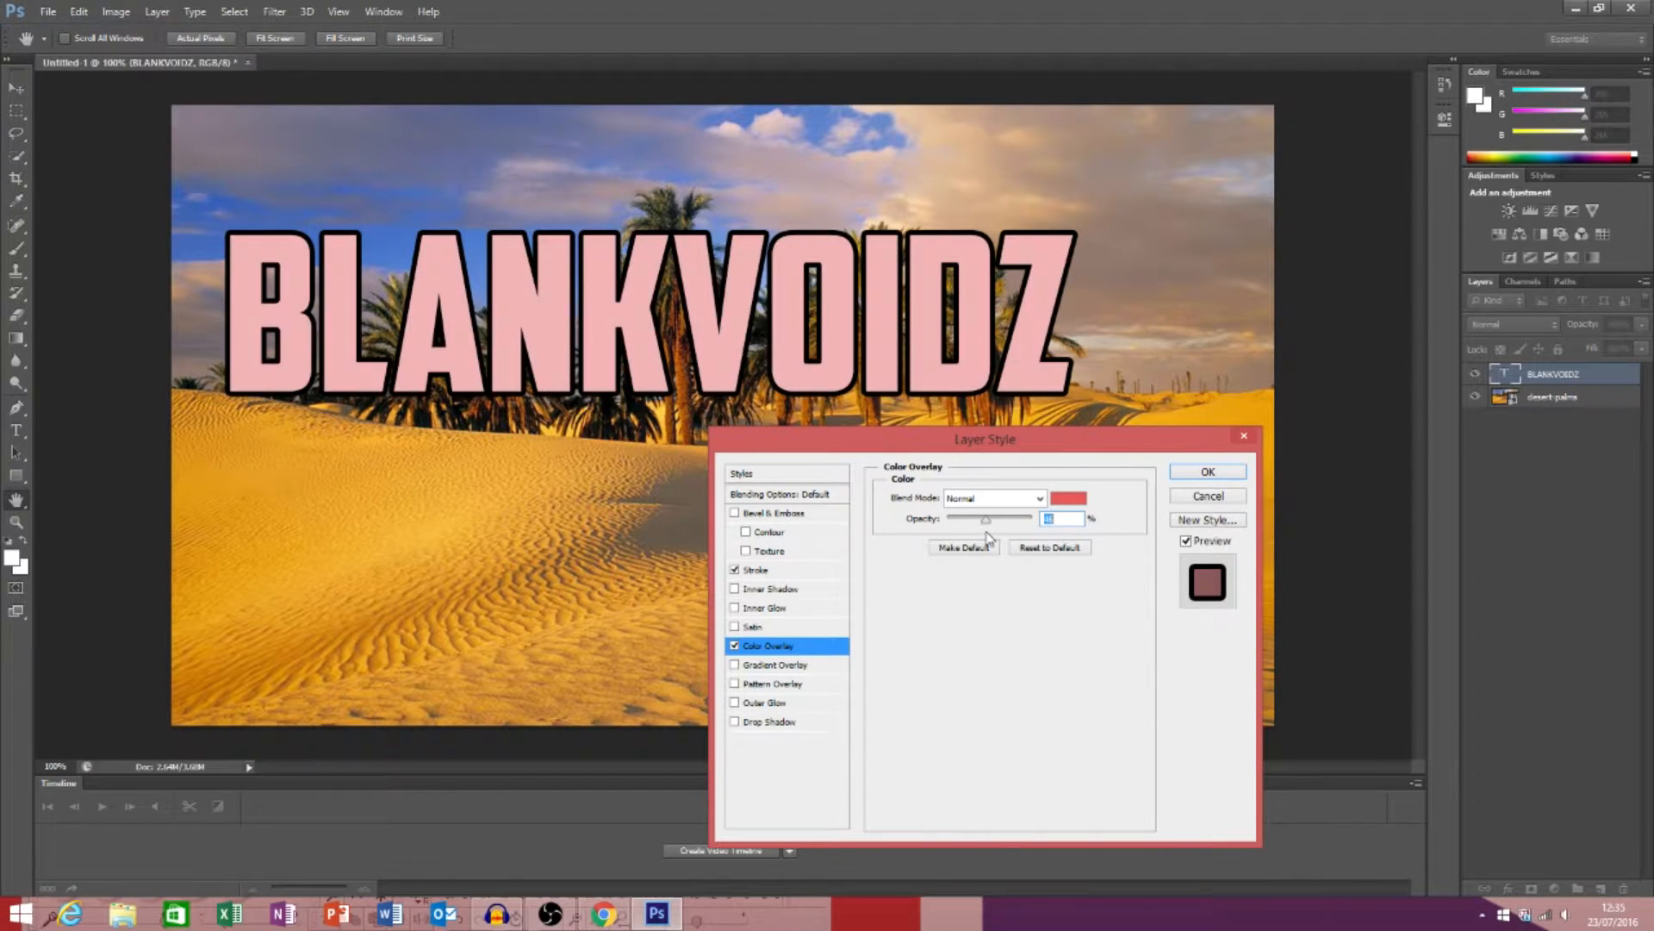
pyautogui.moveTo(1000, 538); pyautogui.dragTo(1053, 539)
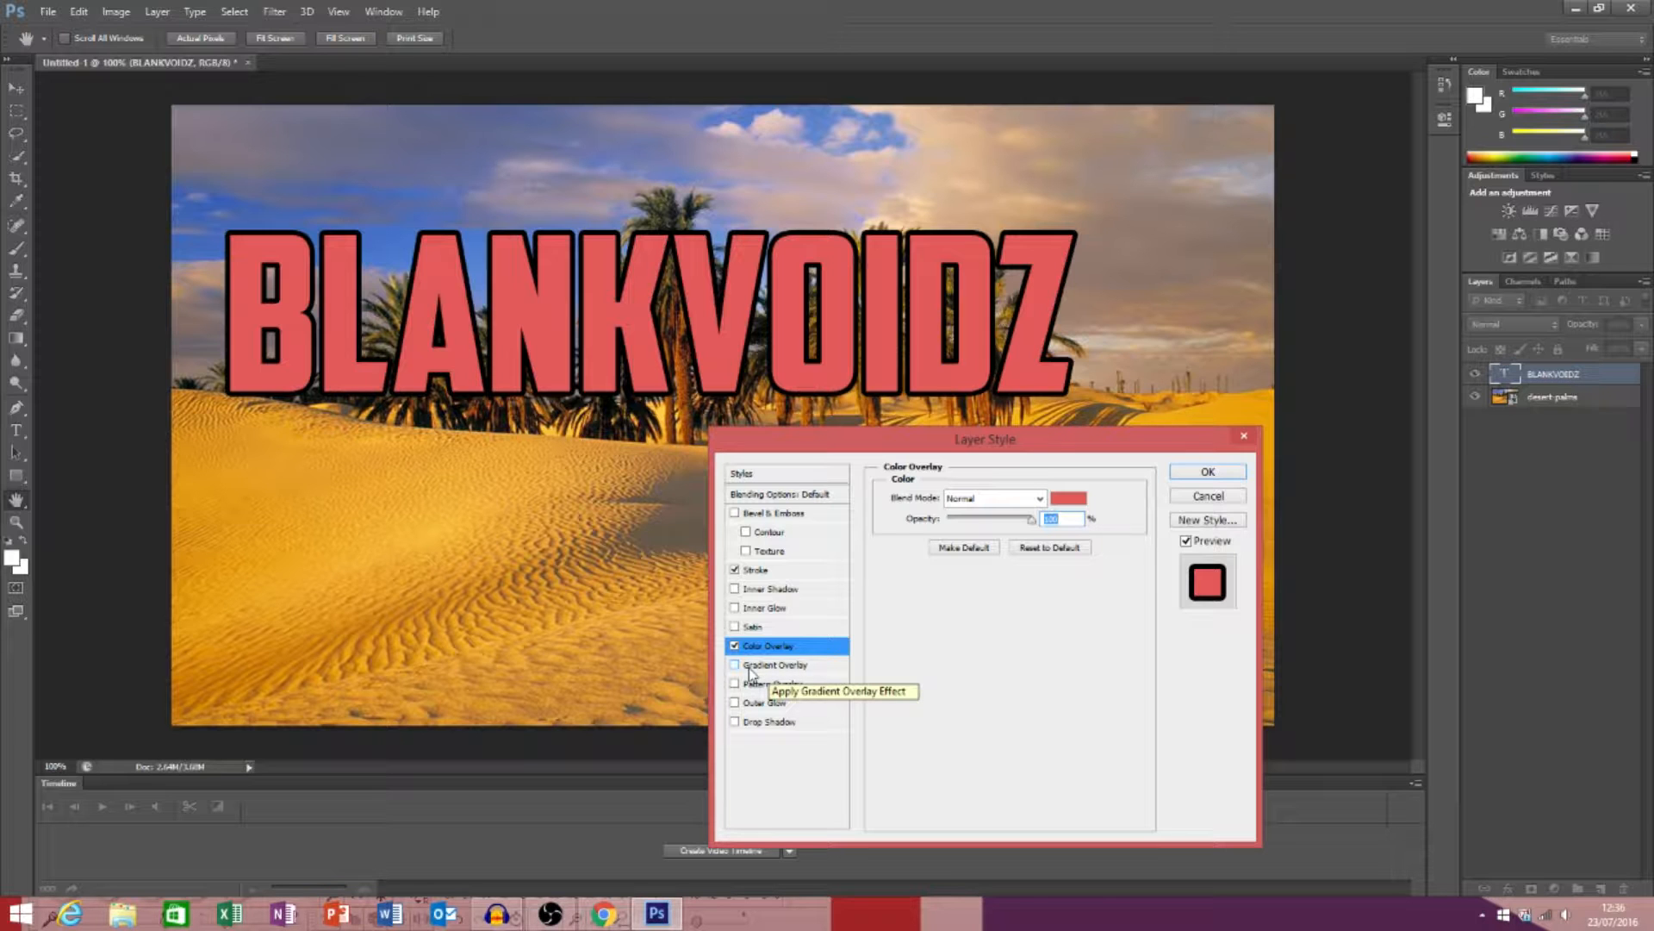
# - Replace the Color Overlay with a linear Gradient Overlay and, after trying 100% opacity, set it to 48%
pyautogui.click(749, 670)
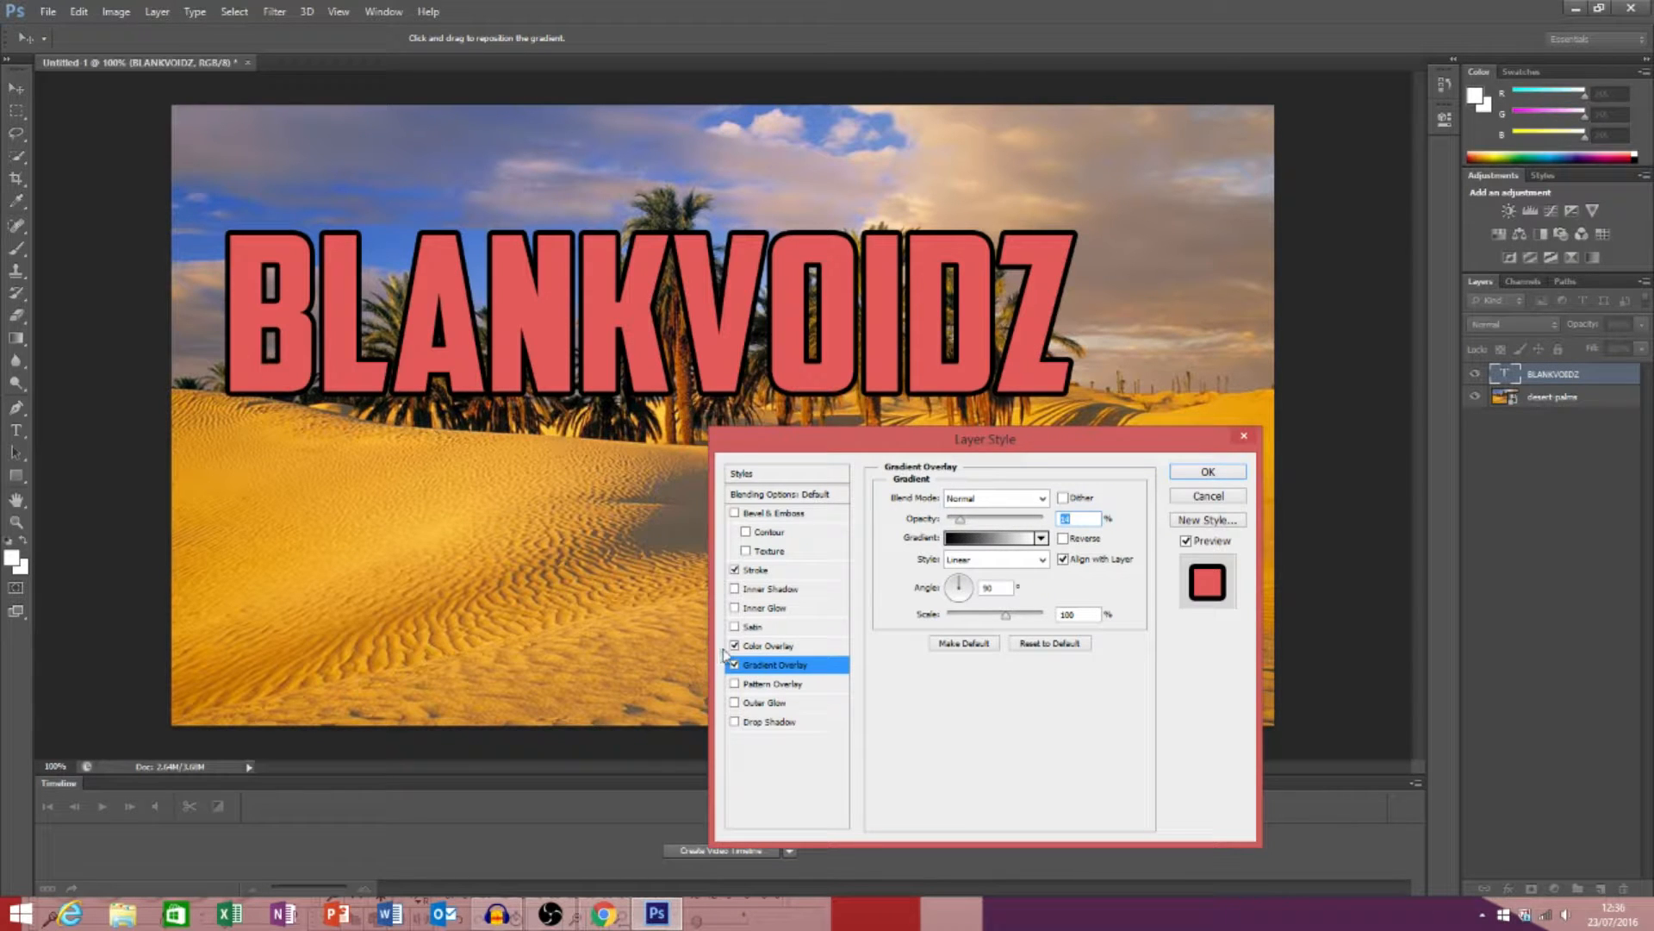
pyautogui.click(734, 646)
pyautogui.moveTo(966, 520); pyautogui.dragTo(1090, 524)
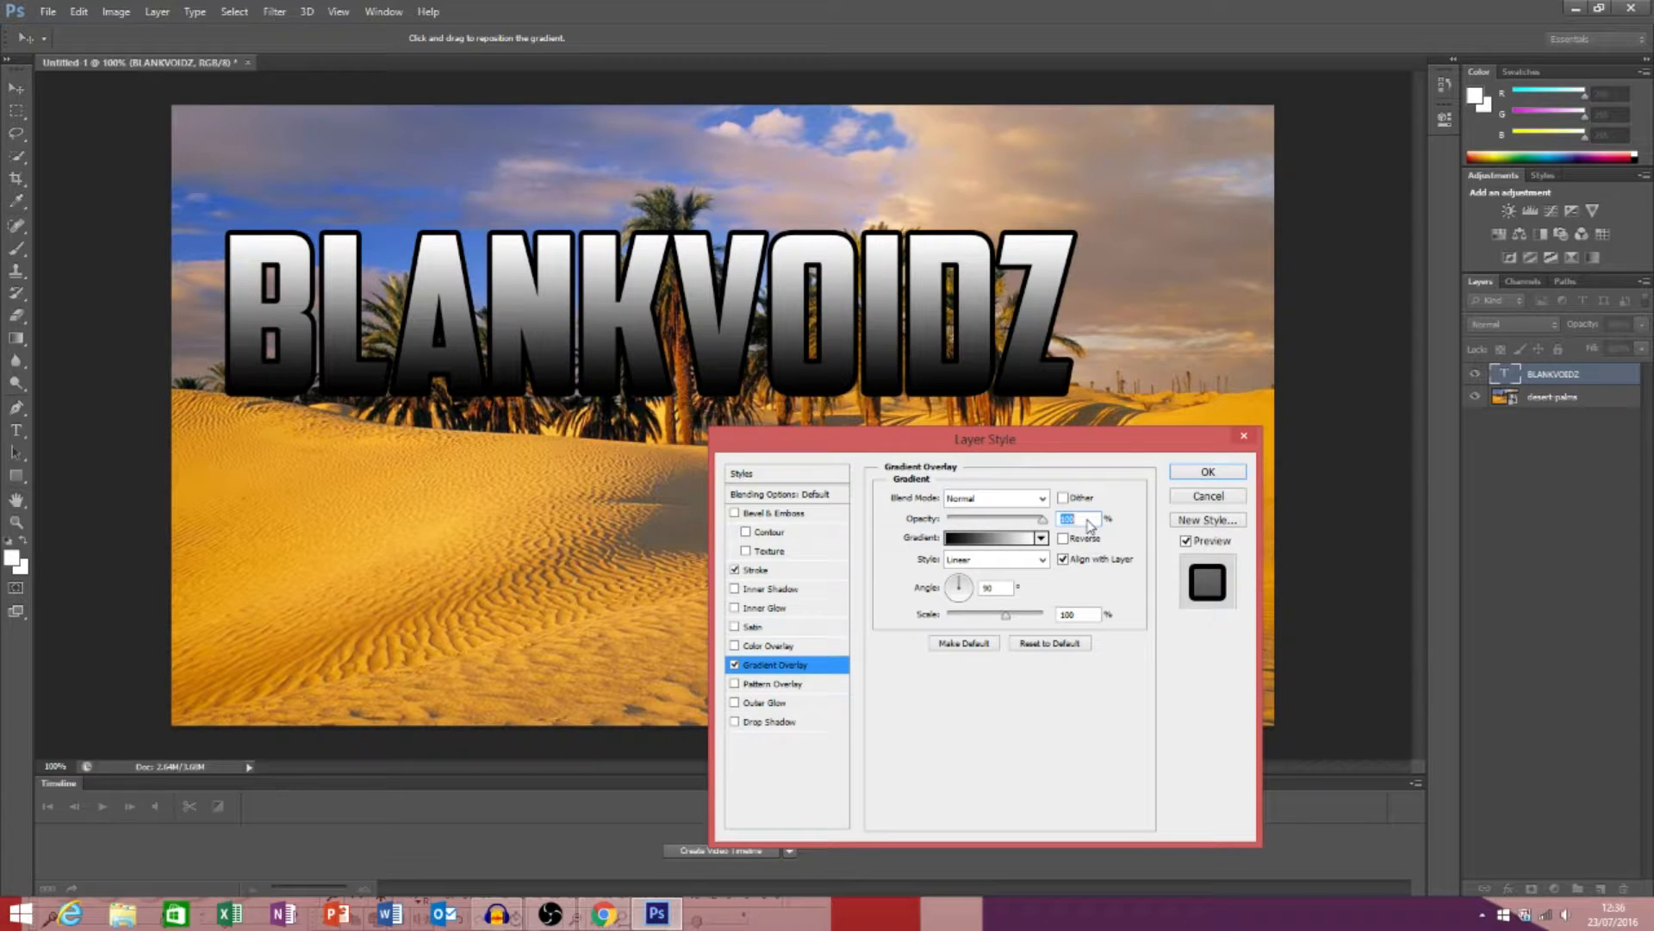
pyautogui.moveTo(1090, 524); pyautogui.dragTo(992, 534)
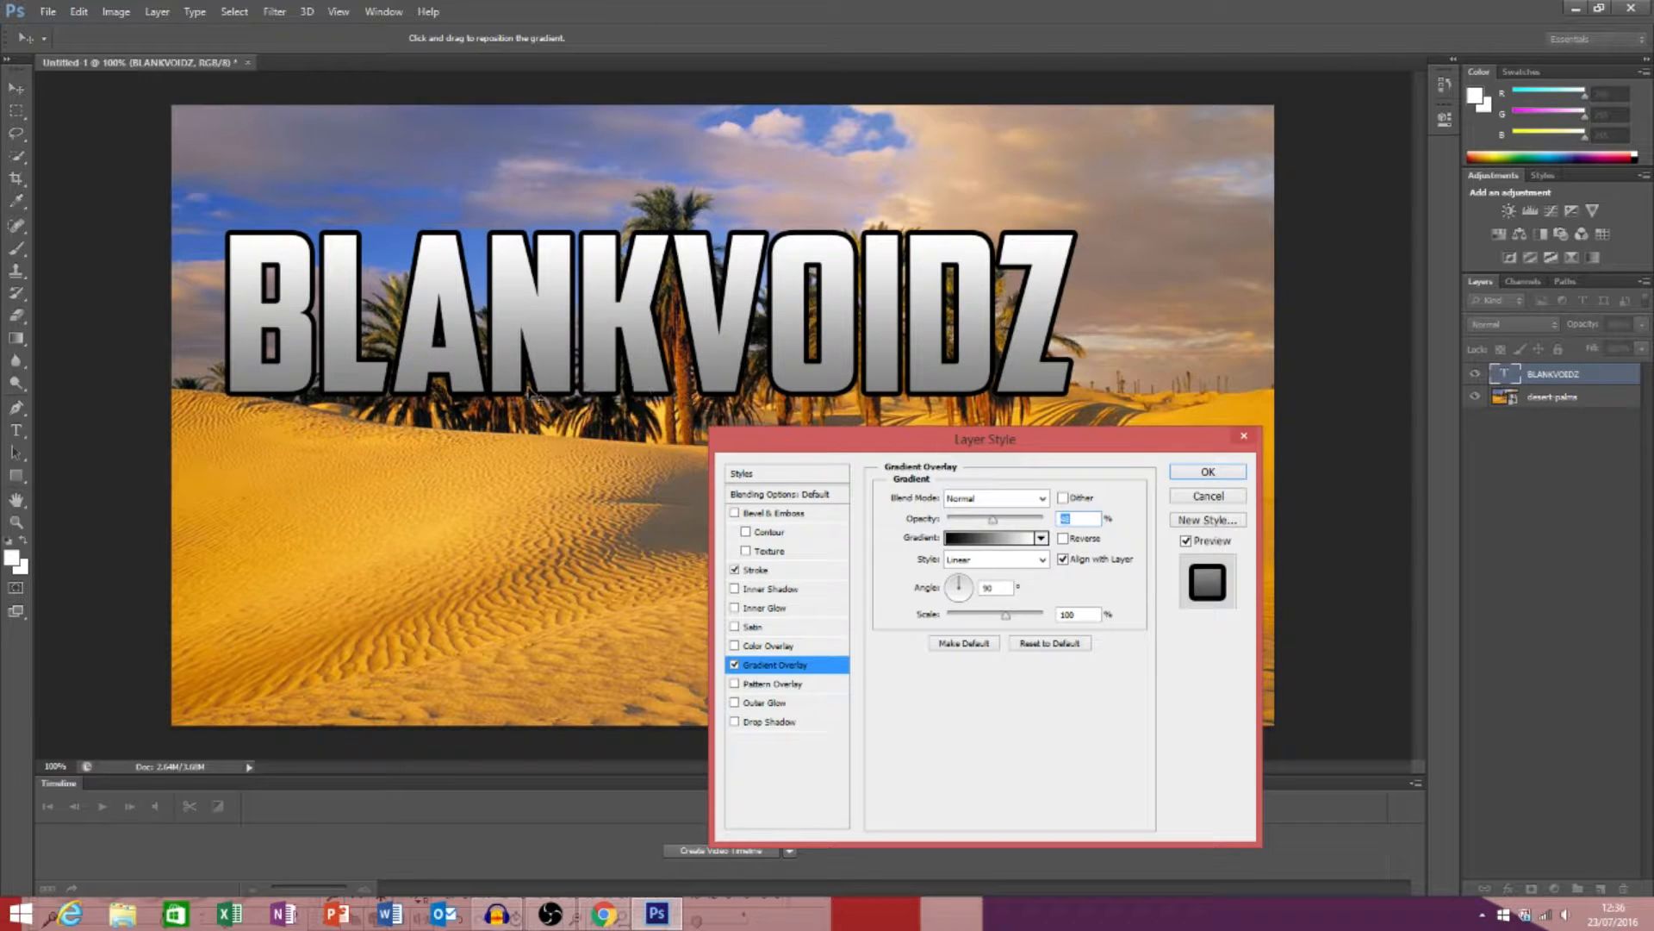
# - Apply the Orange, Yellow, Orange preset to the Gradient Overlay
pyautogui.click(1042, 538)
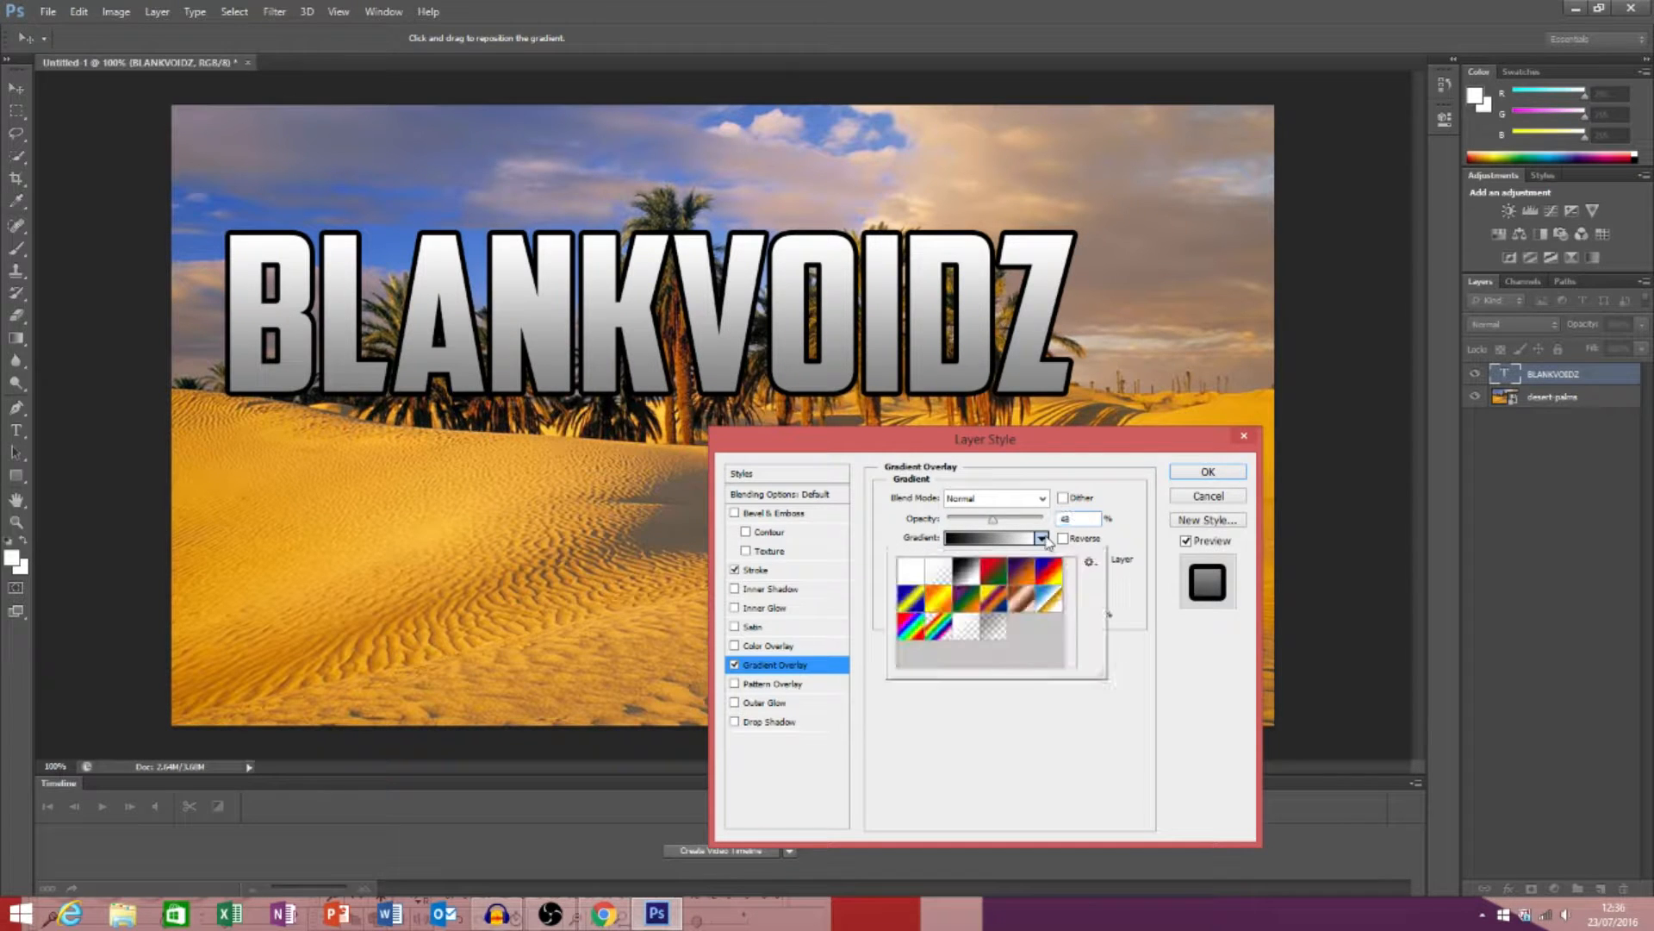
pyautogui.click(932, 599)
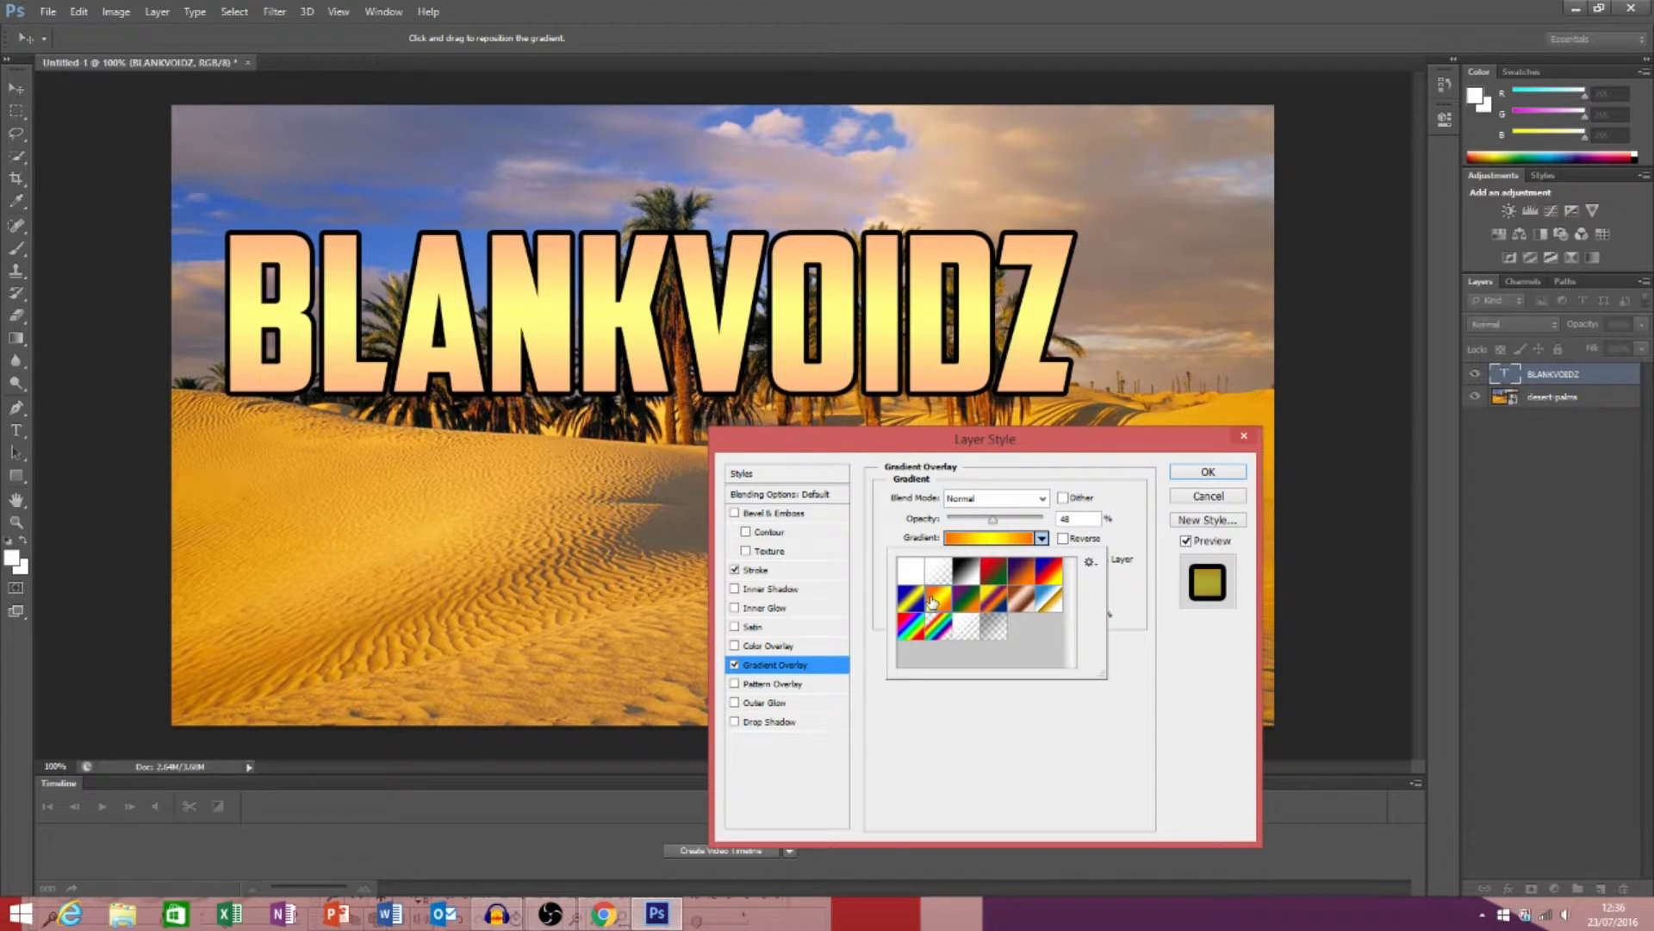
pyautogui.click(1042, 539)
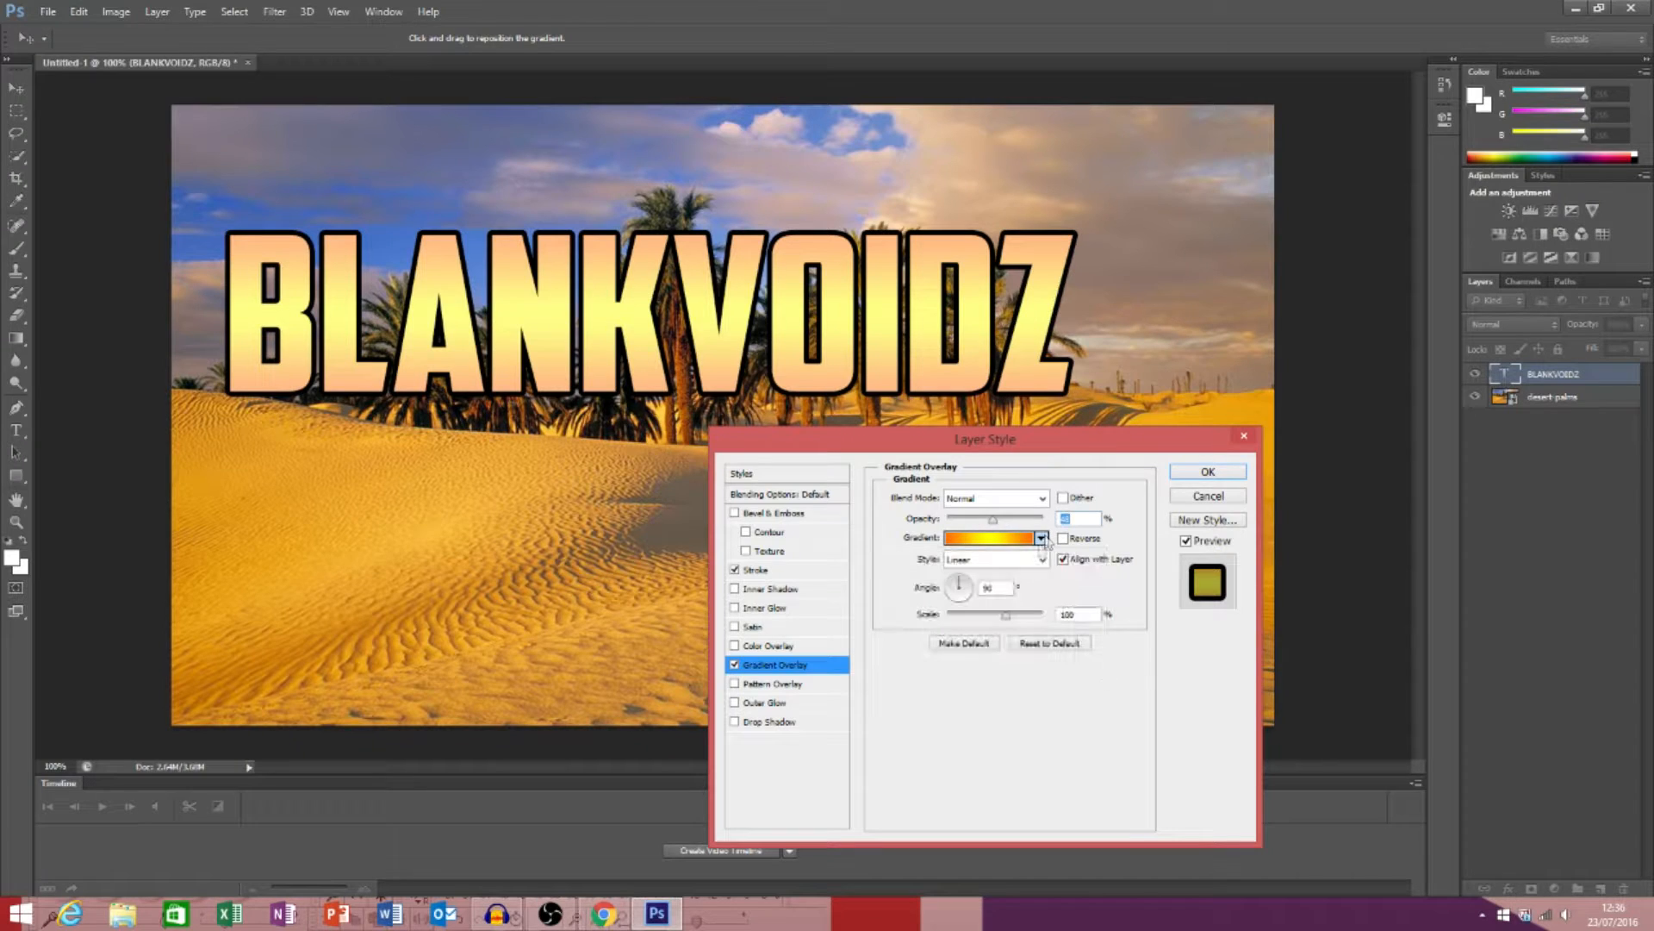
pyautogui.click(1041, 538)
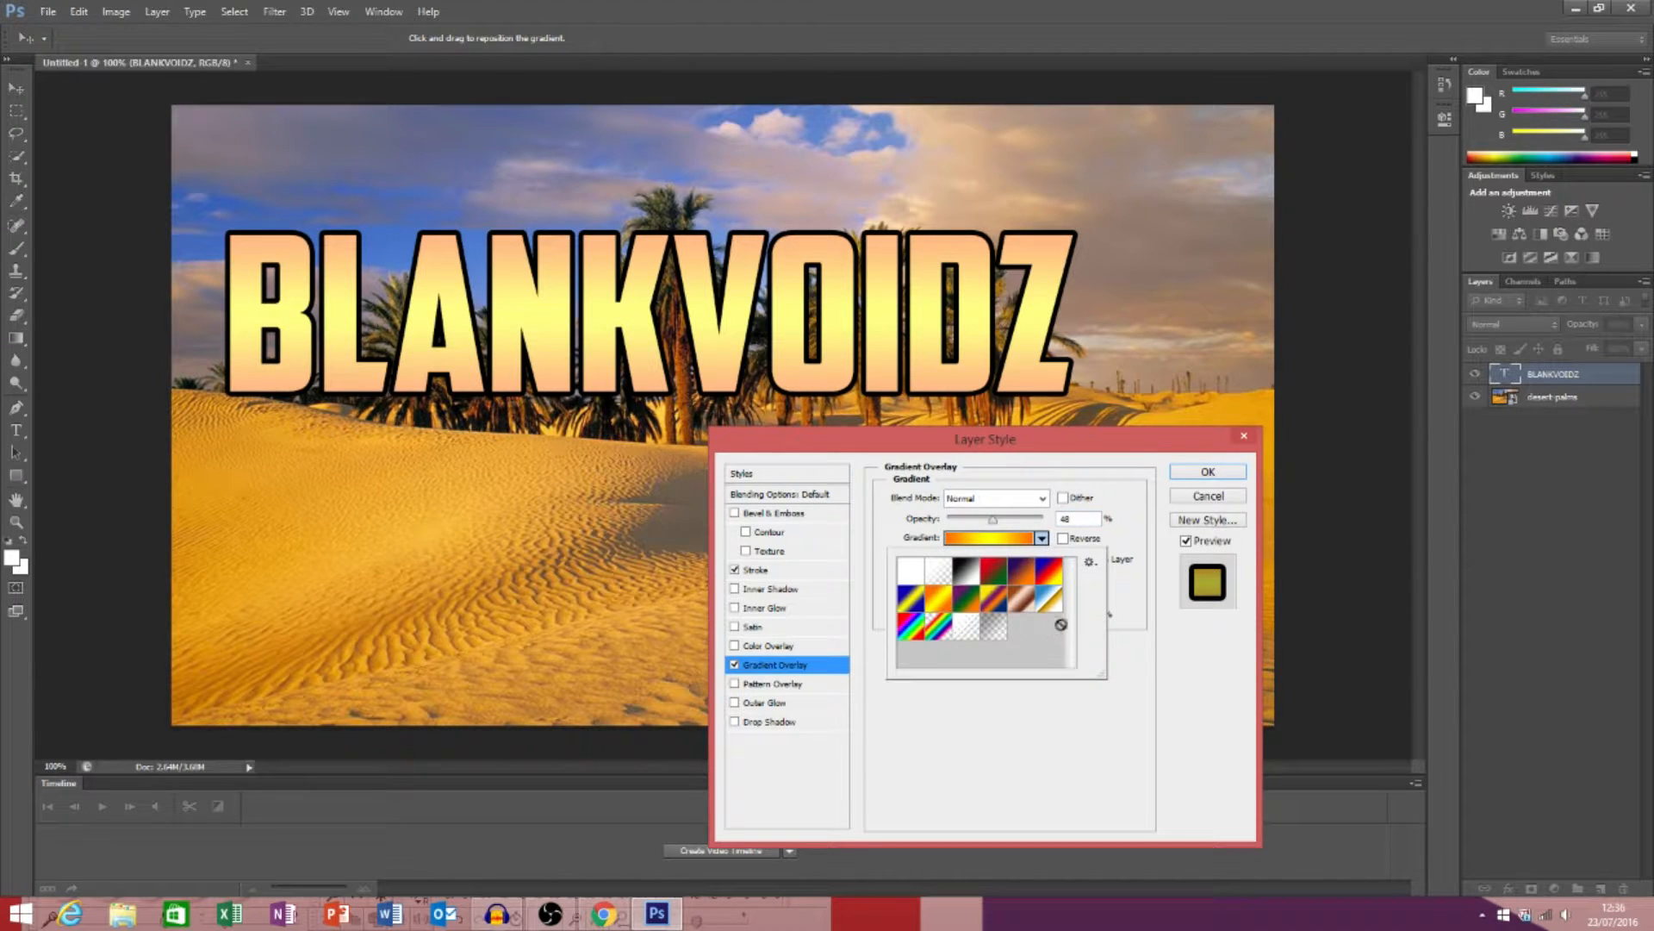
pyautogui.click(1090, 563)
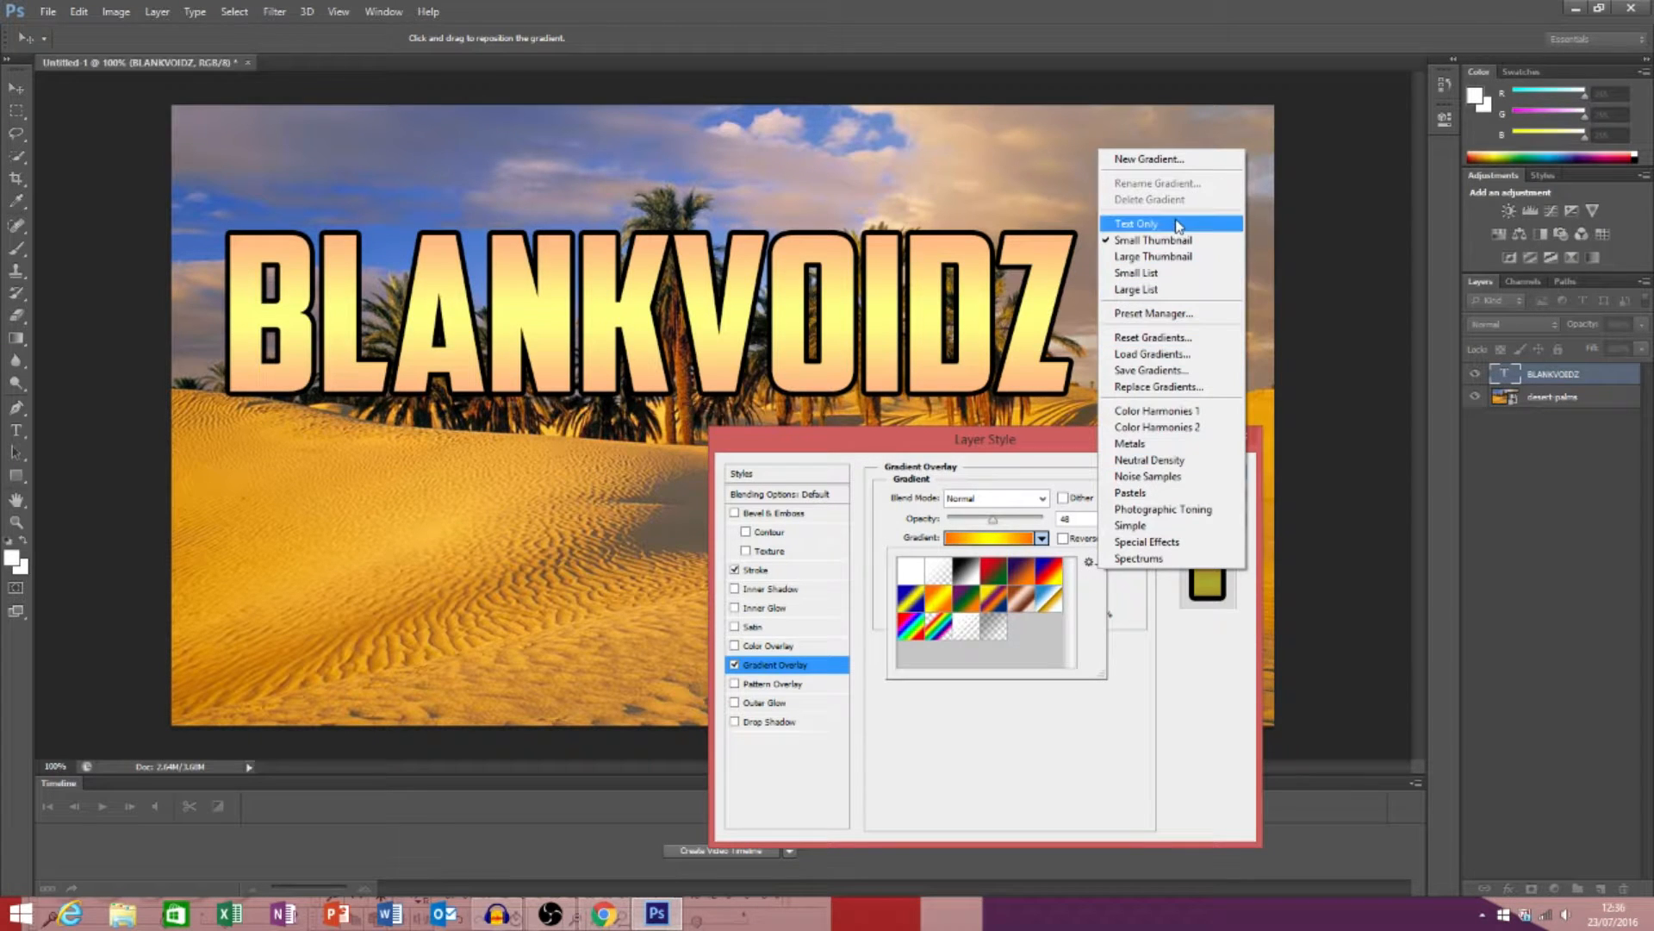
pyautogui.click(1154, 160)
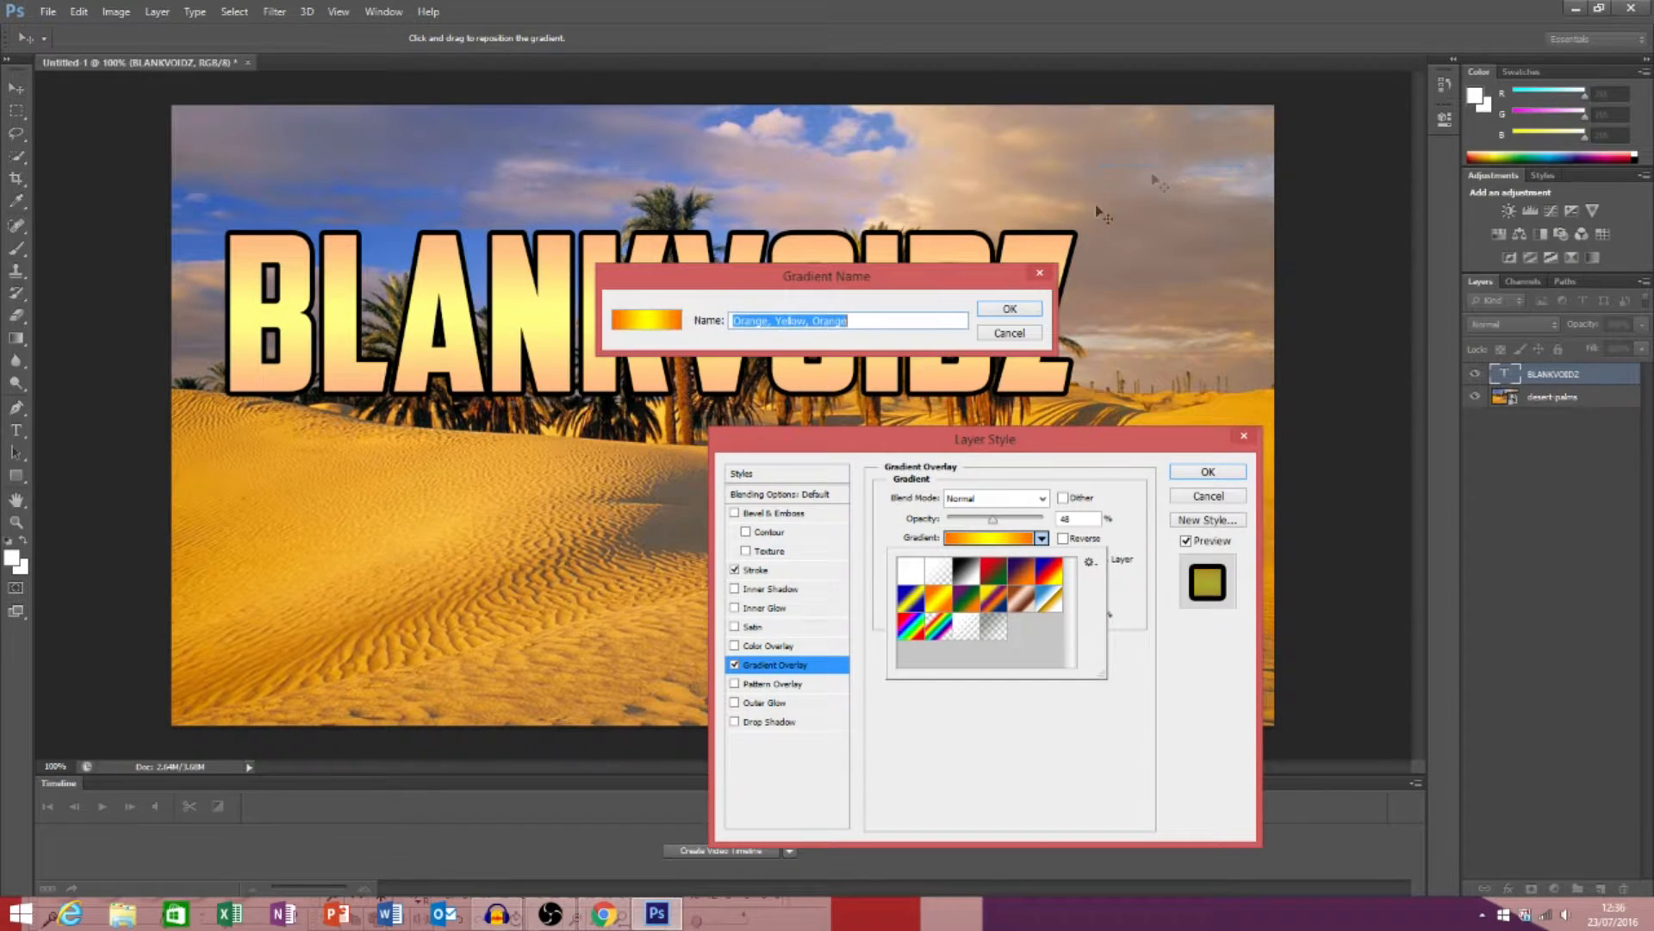
pyautogui.click(1009, 334)
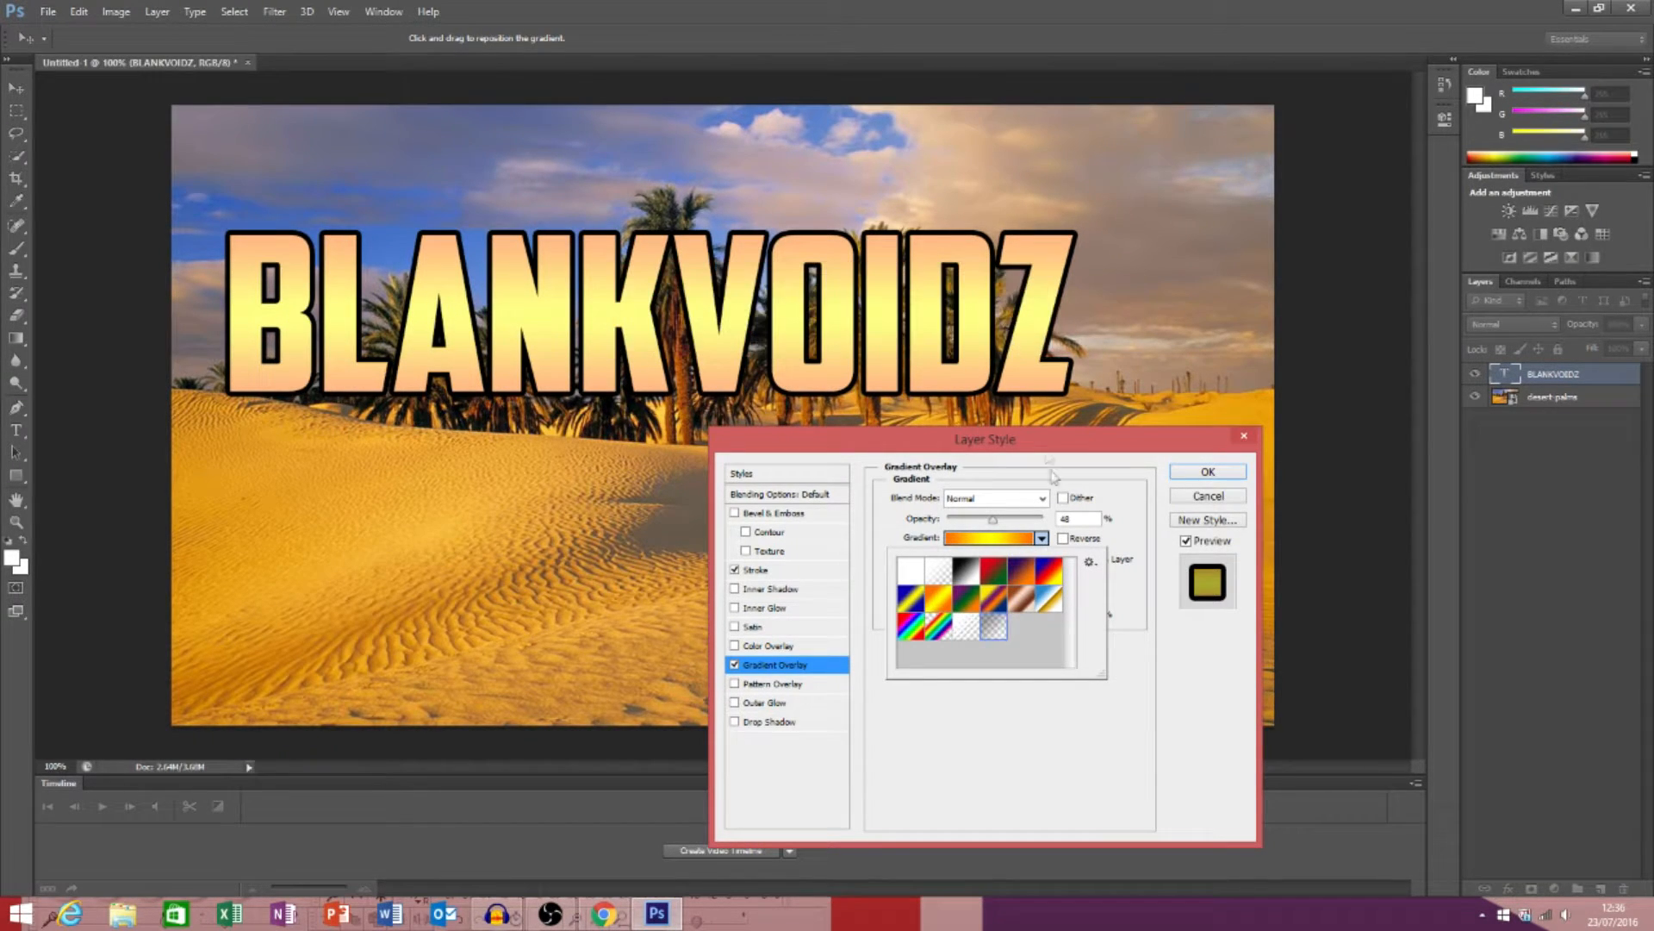
pyautogui.click(1090, 564)
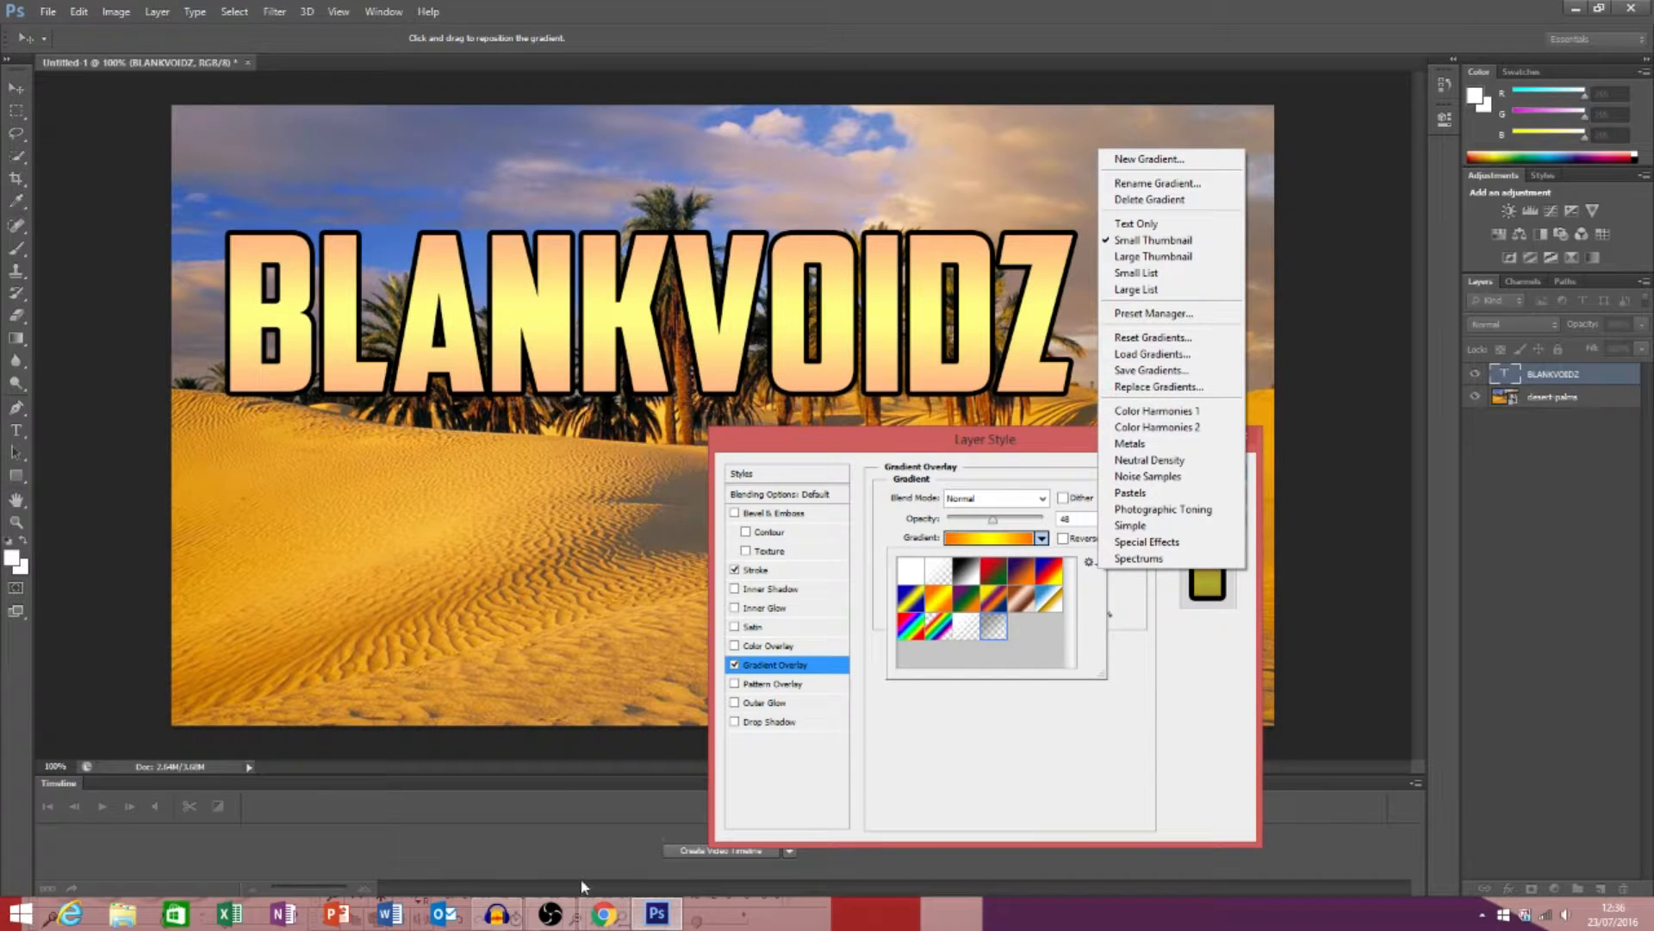
pyautogui.click(891, 699)
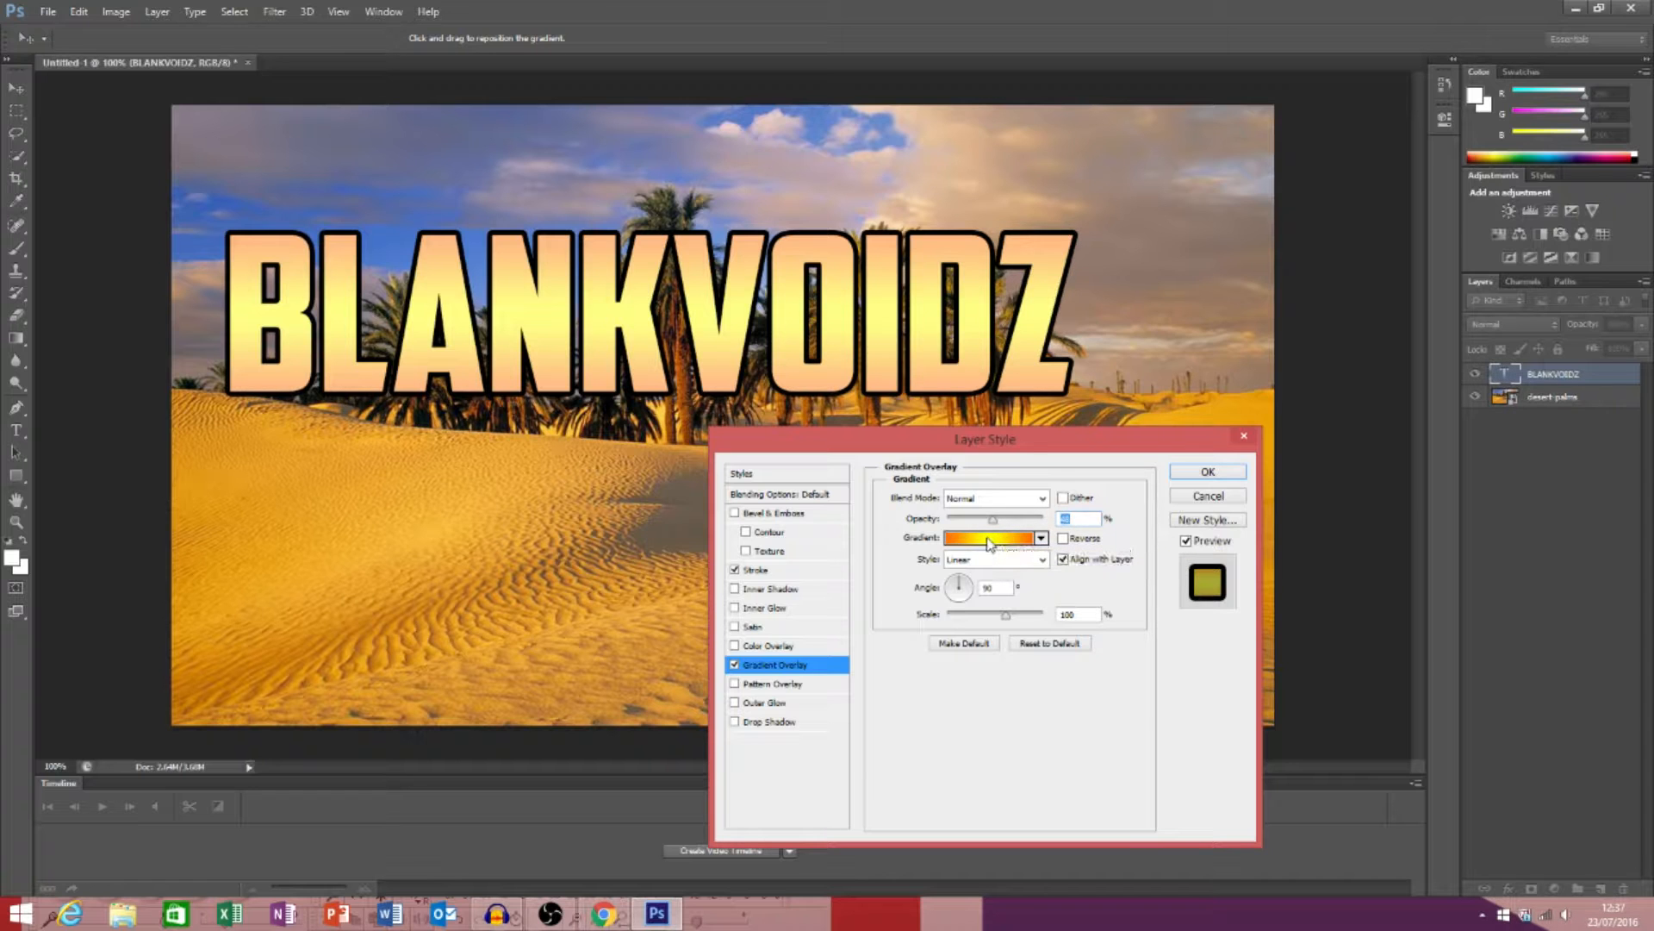
# - Edit the overlay's gradient, try Spectrum and several other presets, and choose Blue, Yellow, Blue without saving a new preset
pyautogui.click(986, 535)
pyautogui.moveTo(859, 186); pyautogui.dragTo(1167, 249)
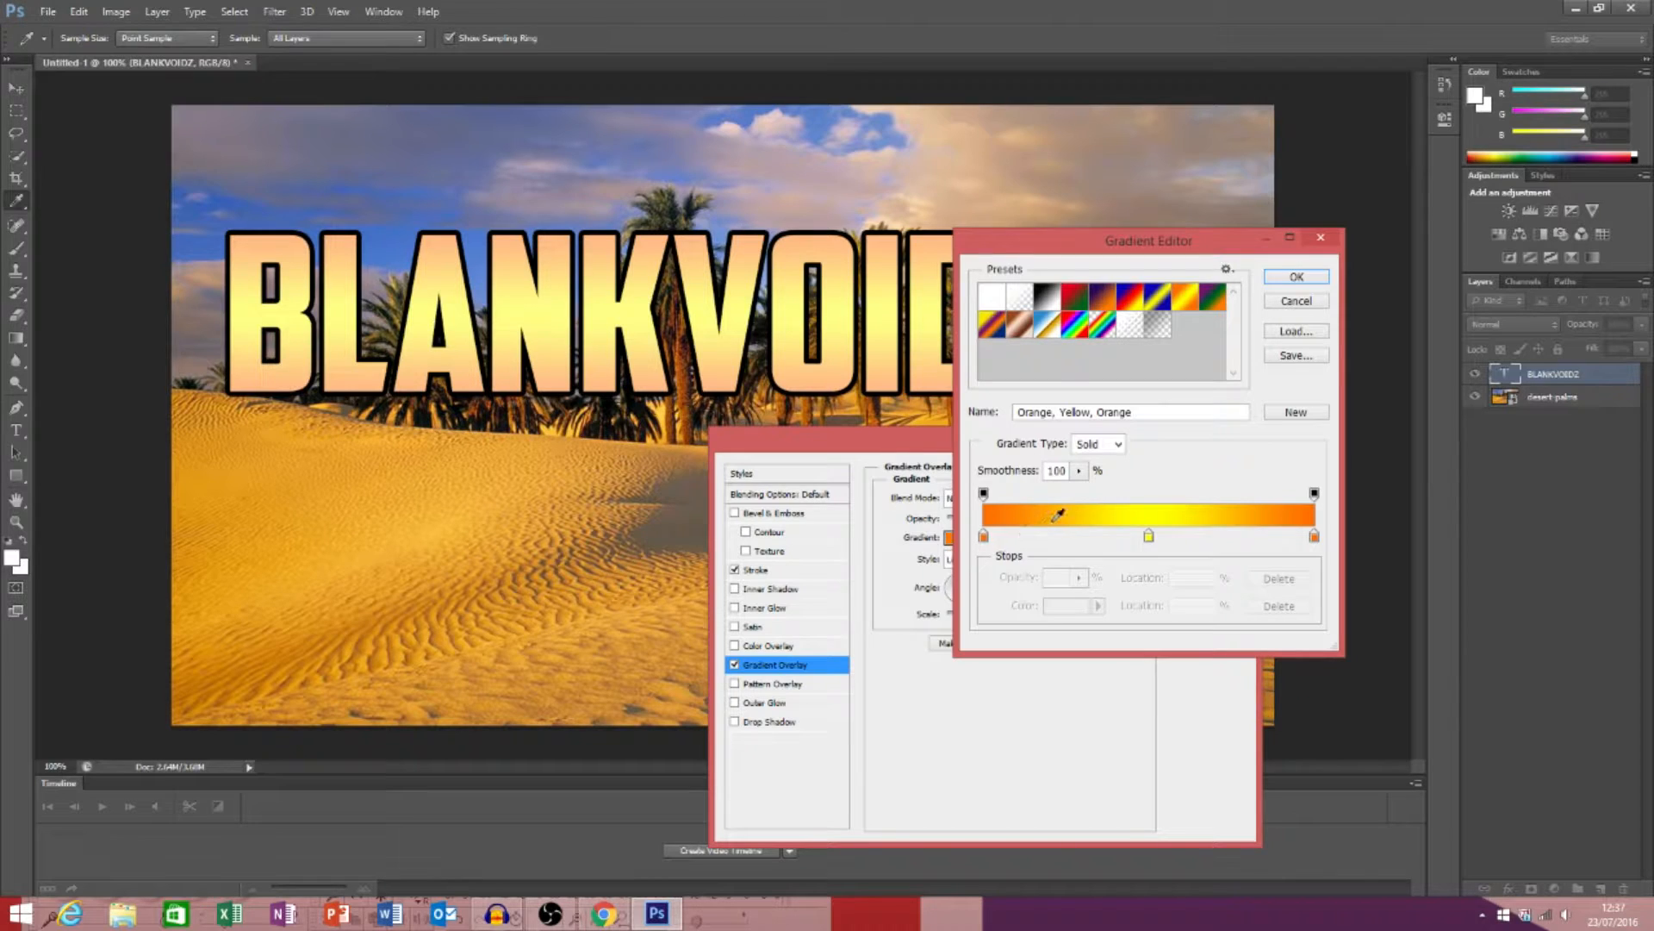
pyautogui.click(1073, 332)
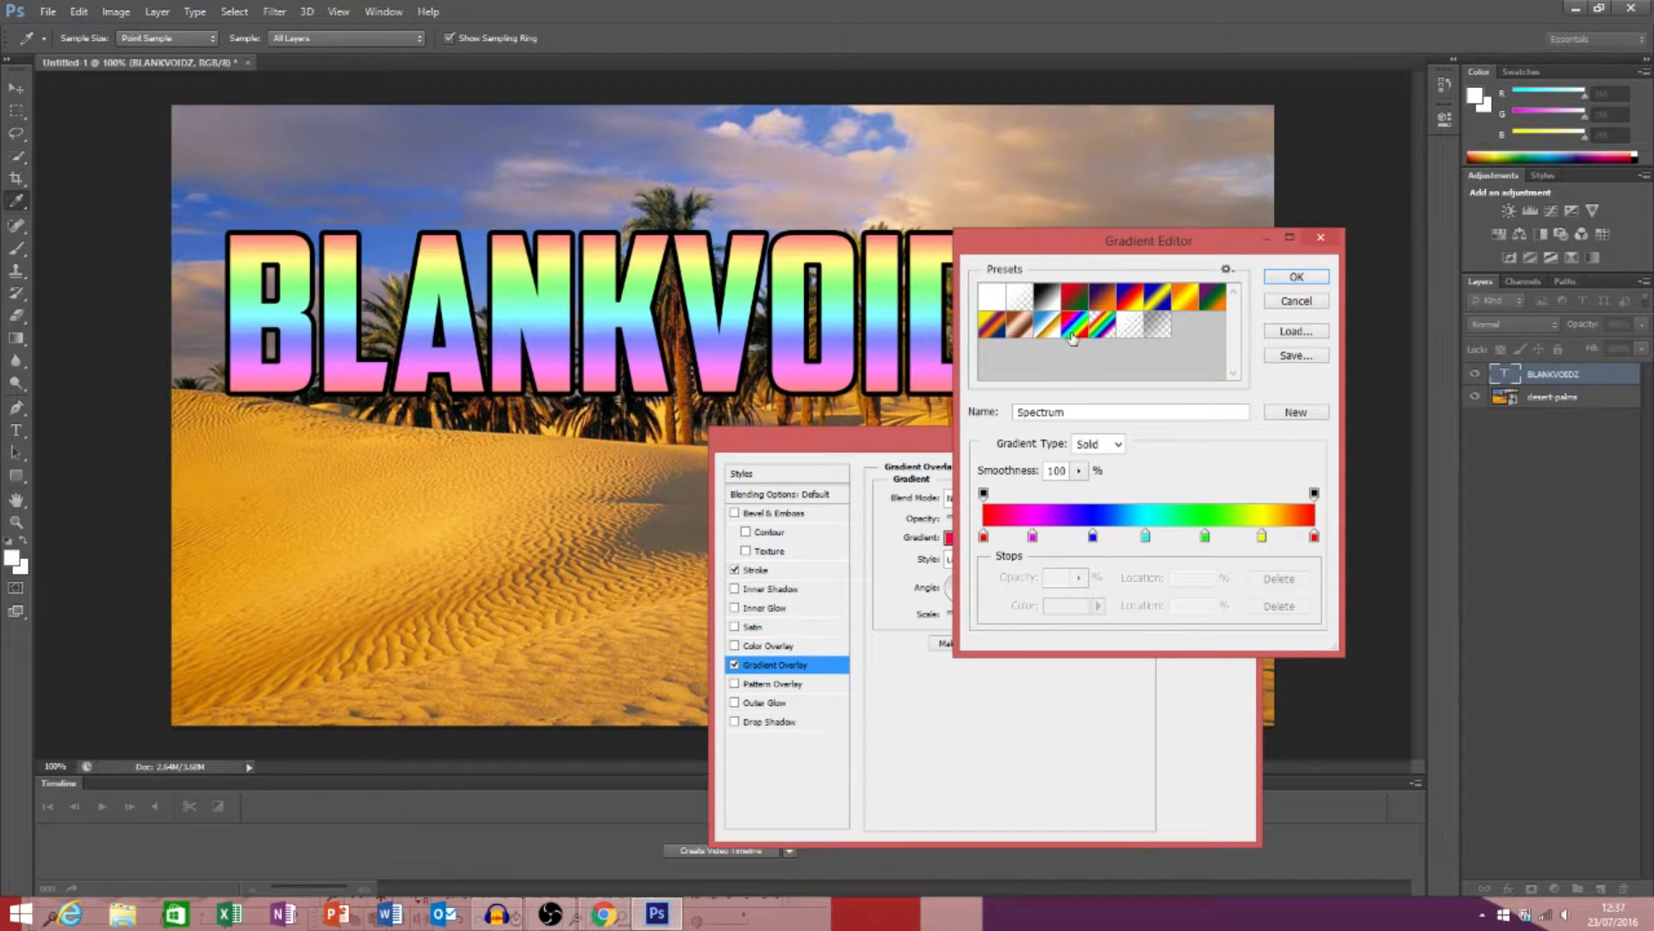
pyautogui.click(1102, 296)
pyautogui.click(1157, 296)
pyautogui.click(1044, 320)
pyautogui.click(1103, 296)
pyautogui.doubleClick(1157, 296)
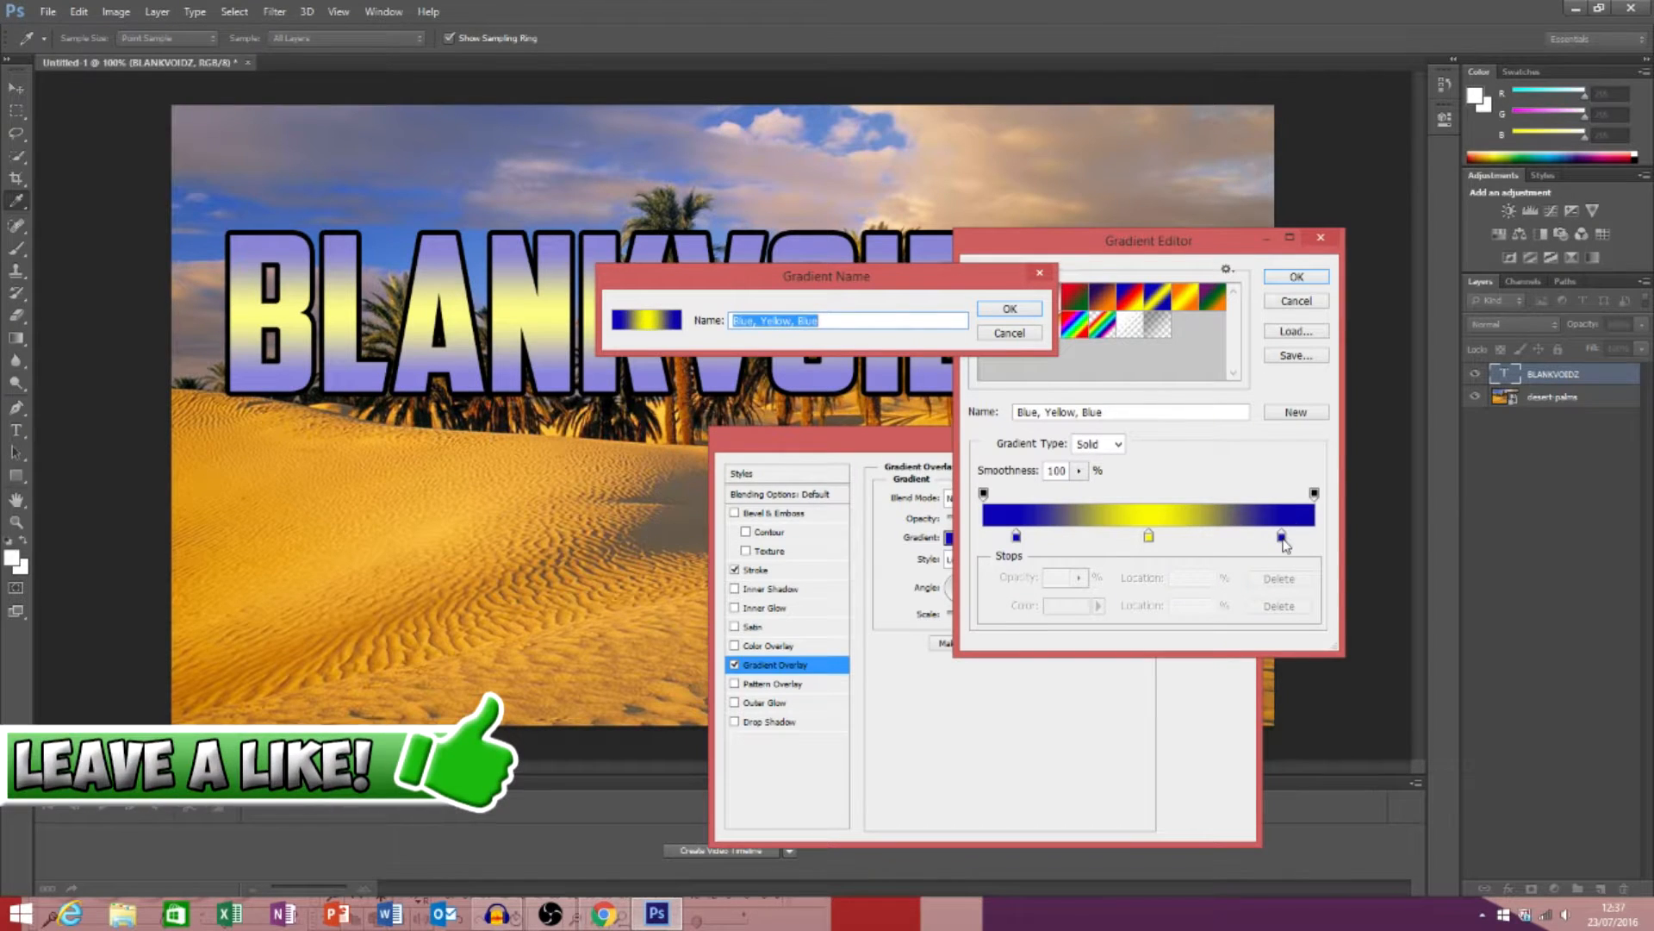
pyautogui.click(1000, 335)
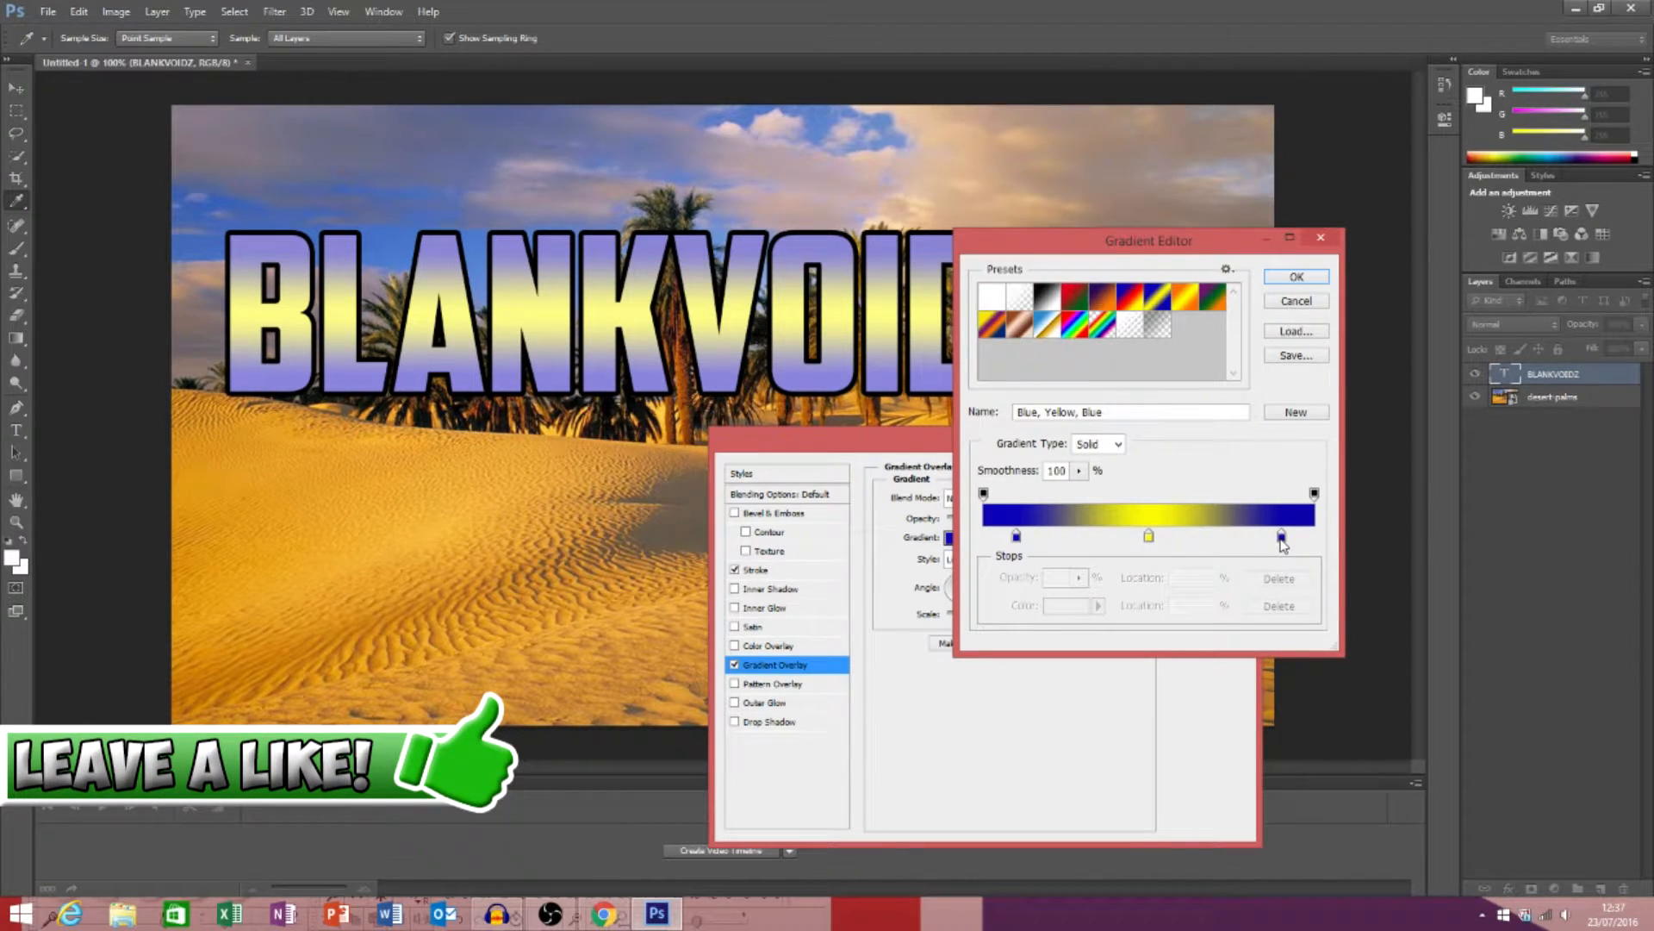
# - Change the blue gradient stop at 90% to magenta (dd27c1)
pyautogui.click(1281, 538)
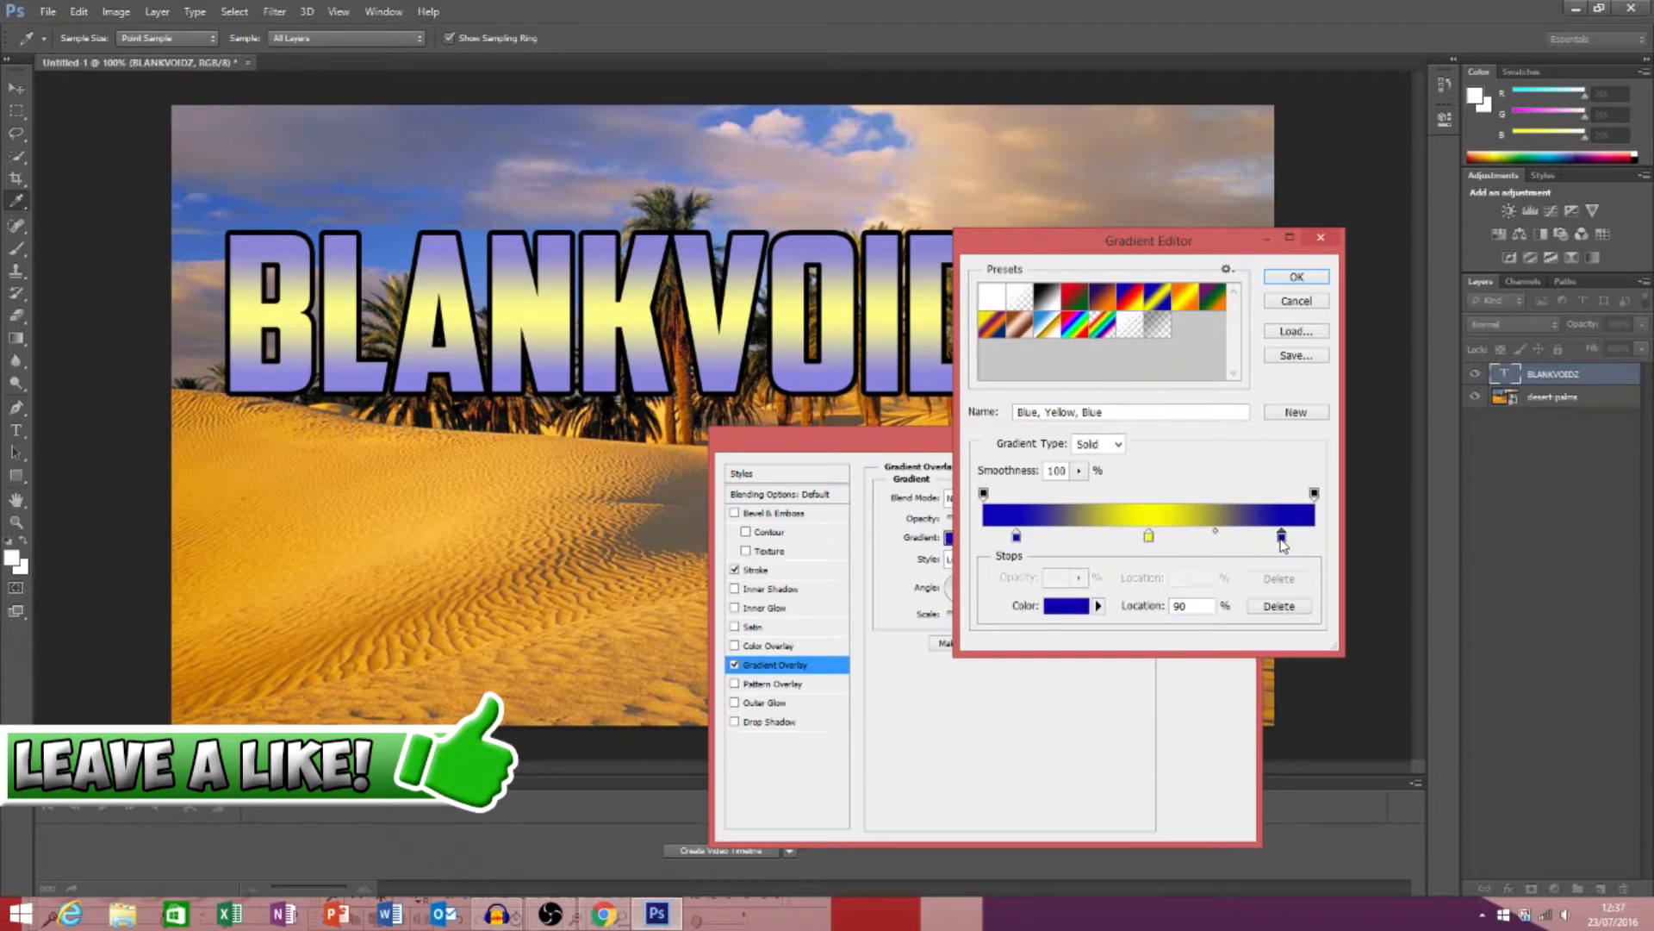
pyautogui.click(1079, 605)
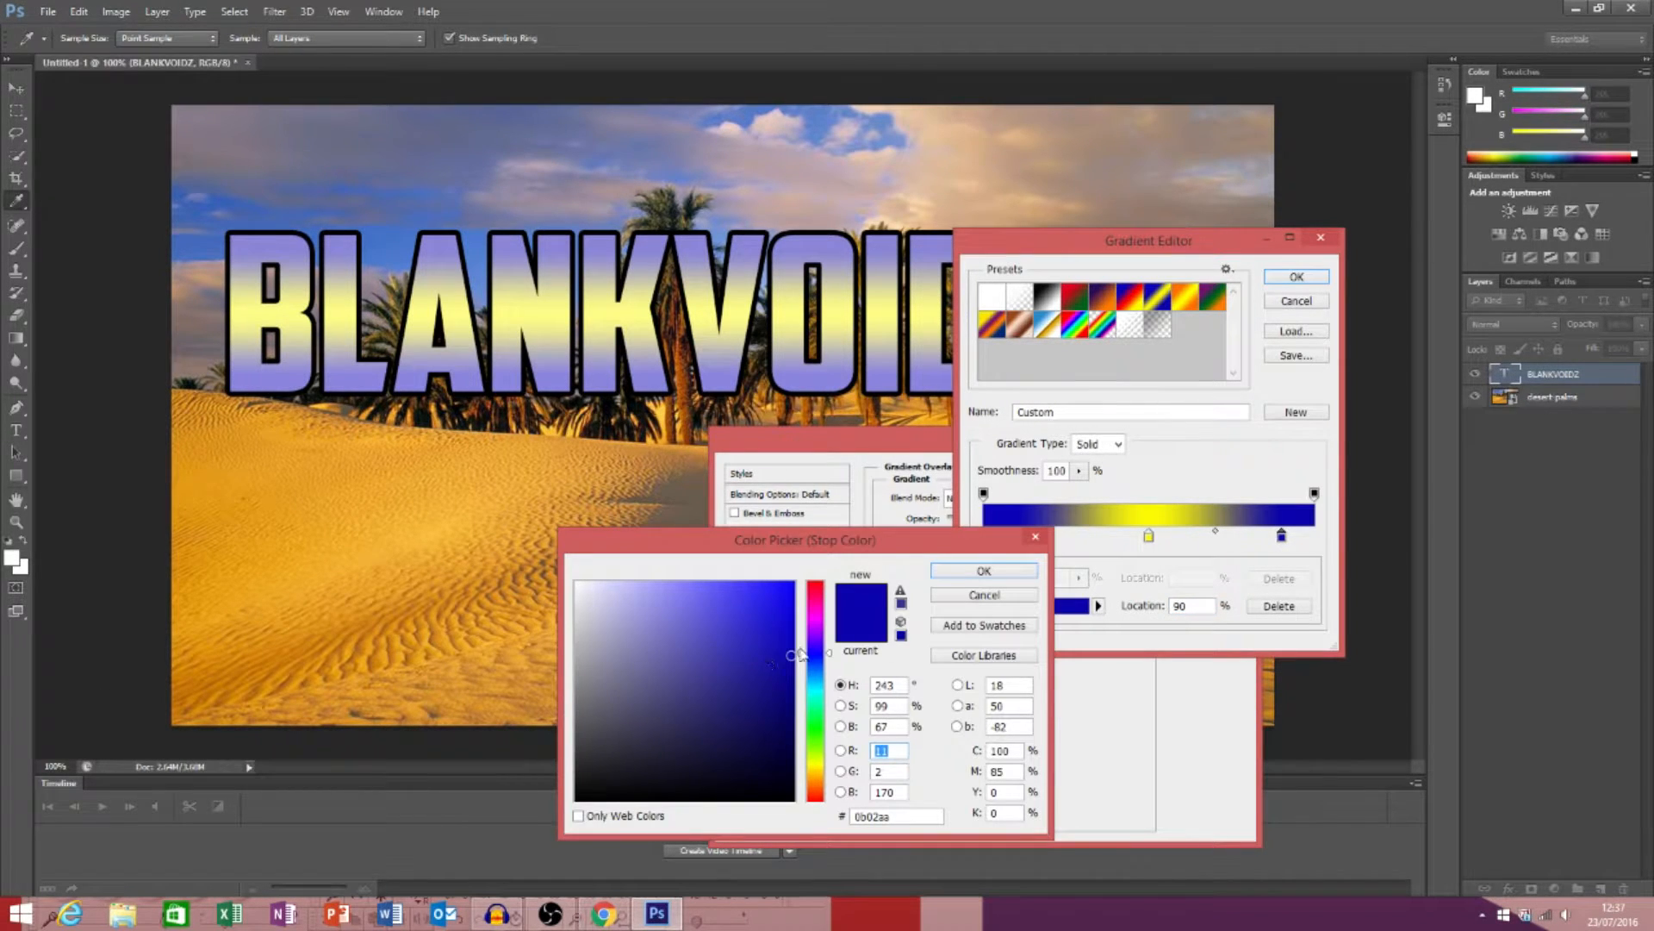
pyautogui.moveTo(800, 653); pyautogui.dragTo(800, 612)
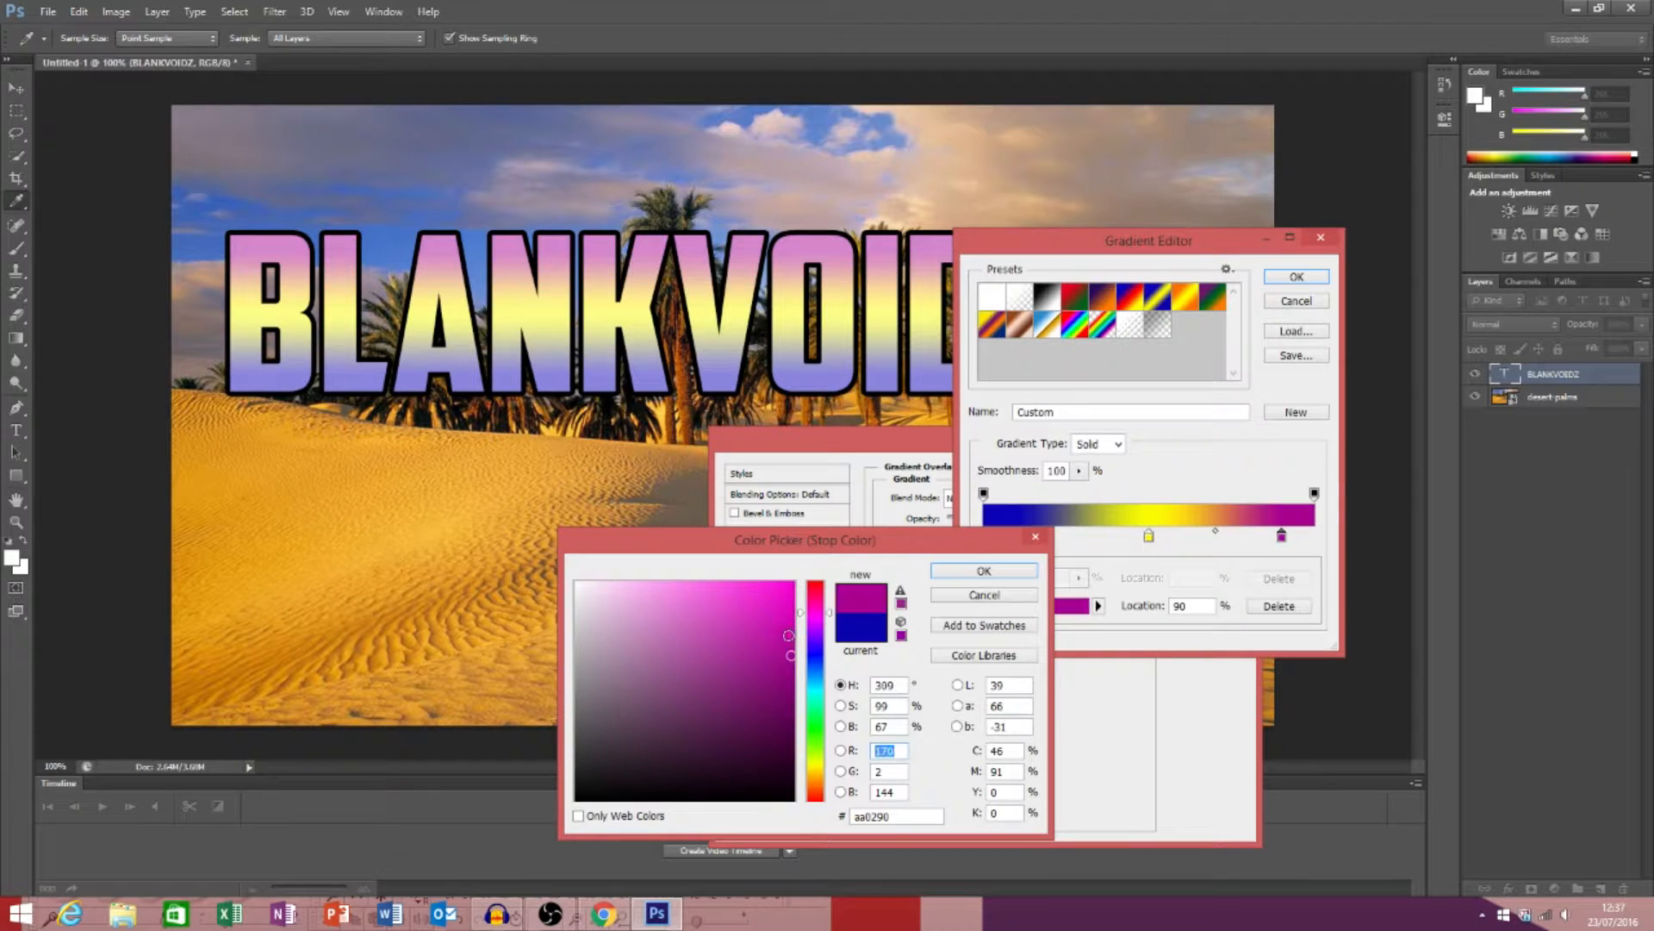
pyautogui.click(756, 610)
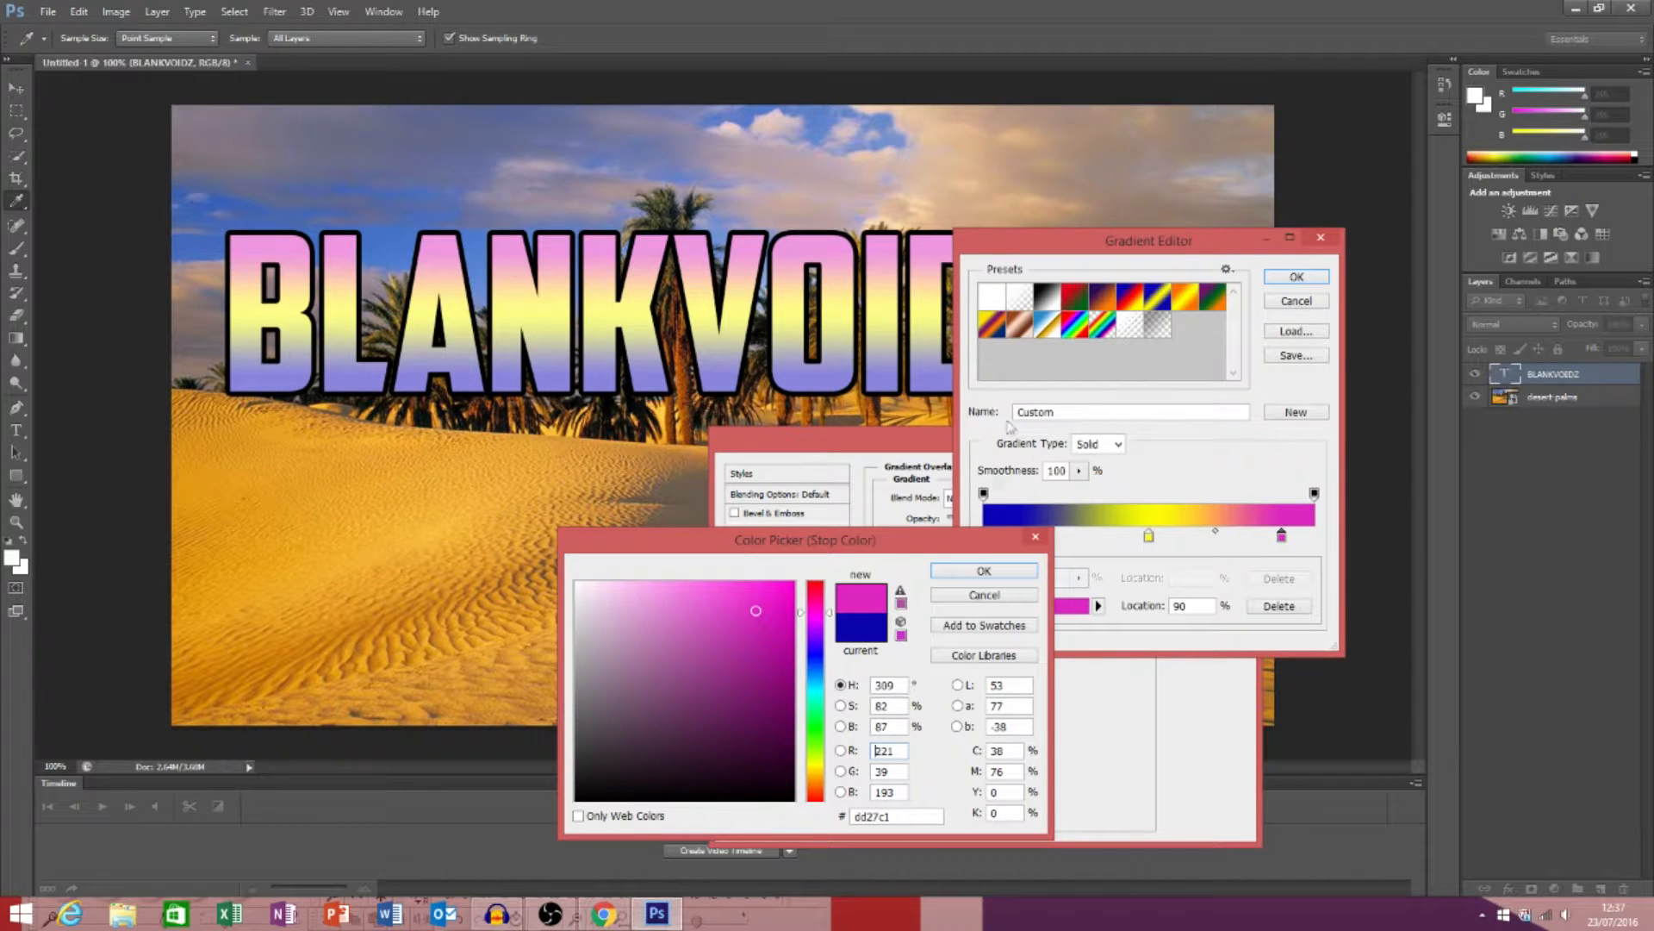
pyautogui.click(982, 571)
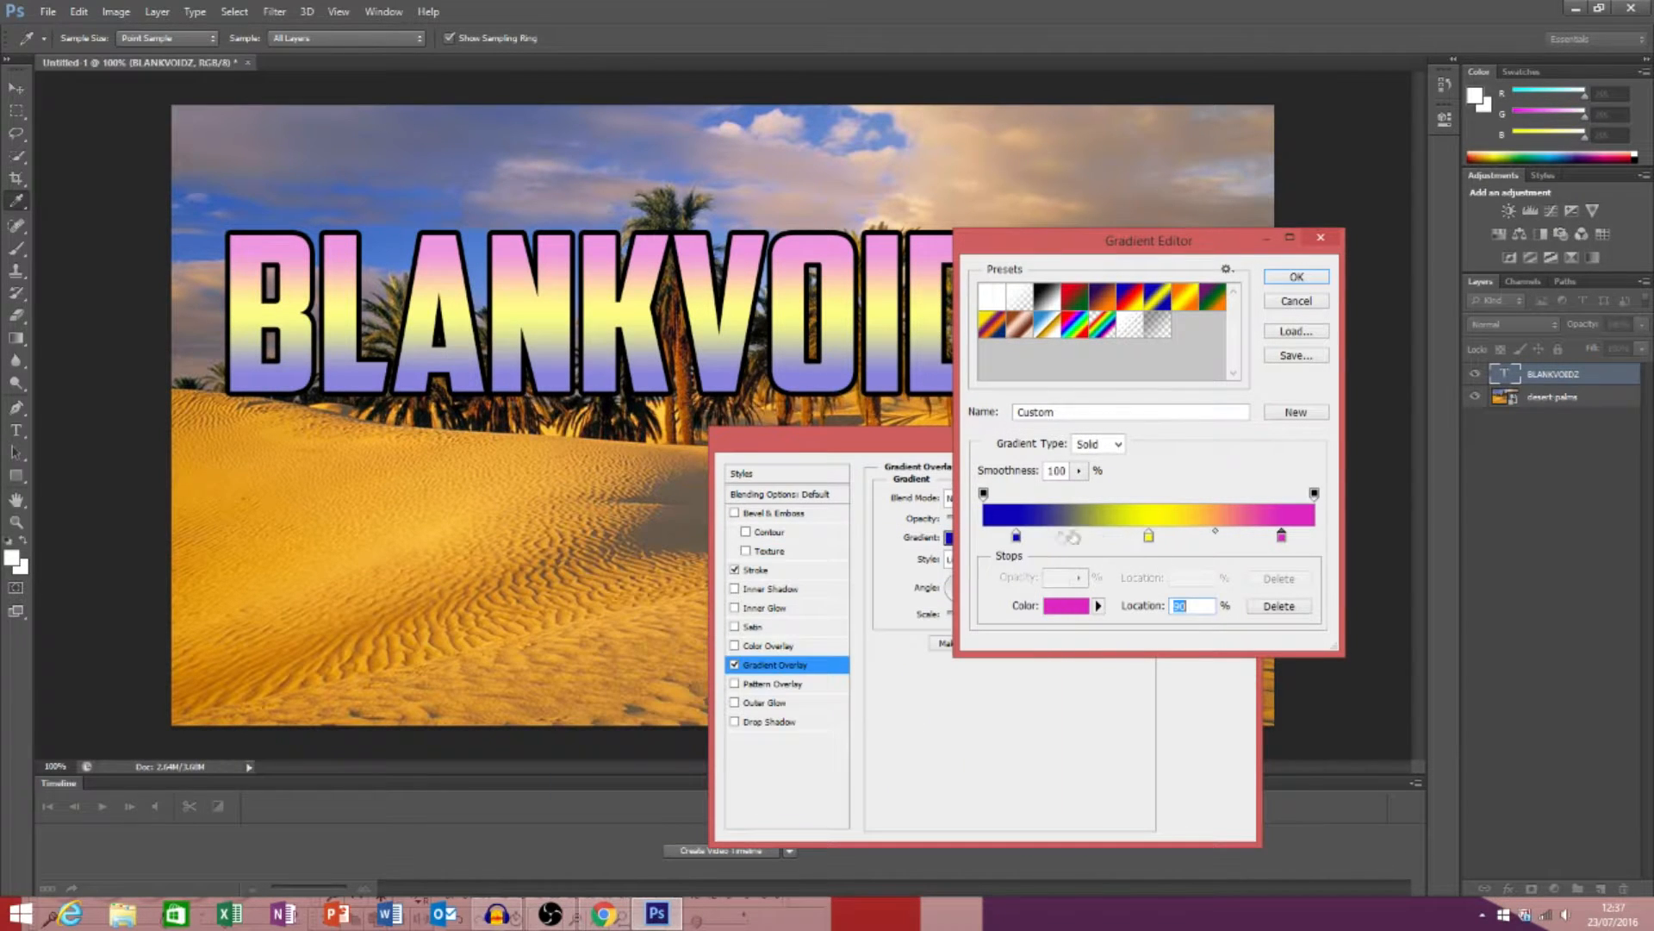
# - Change the yellow gradient stop at 50% to green (1ed337)
pyautogui.click(1149, 538)
pyautogui.click(1048, 608)
pyautogui.moveTo(812, 644)
pyautogui.mouseDown()
pyautogui.moveTo(814, 734)
pyautogui.moveTo(790, 627)
pyautogui.mouseUp()
pyautogui.moveTo(814, 715); pyautogui.dragTo(814, 722)
pyautogui.click(763, 619)
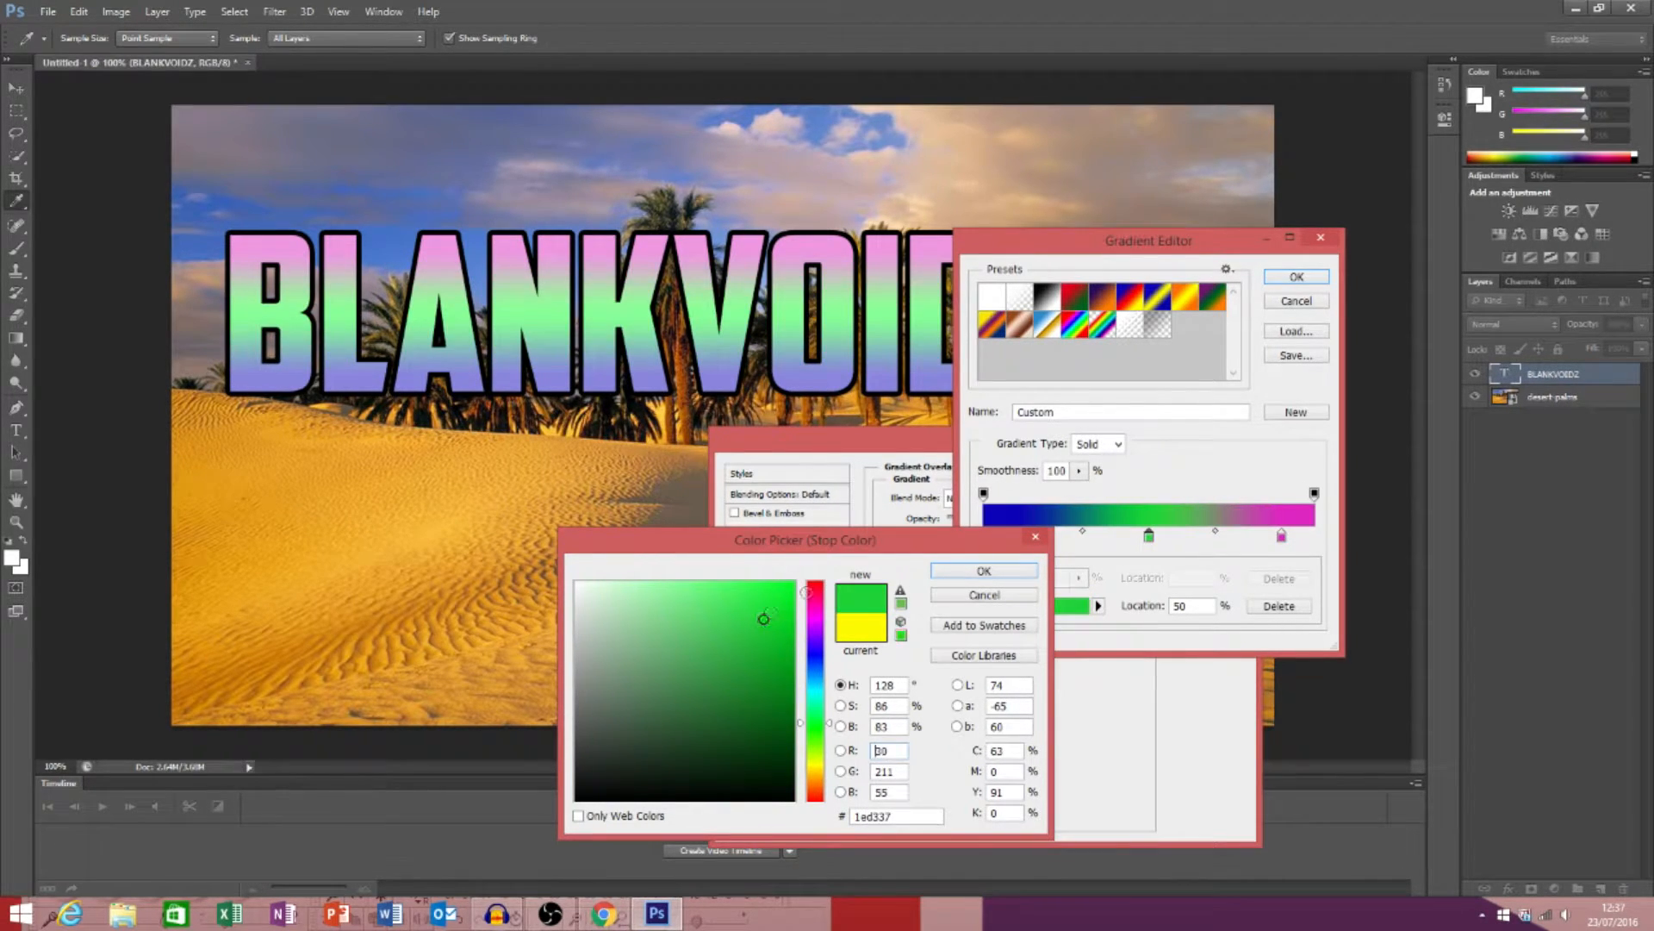
pyautogui.click(967, 573)
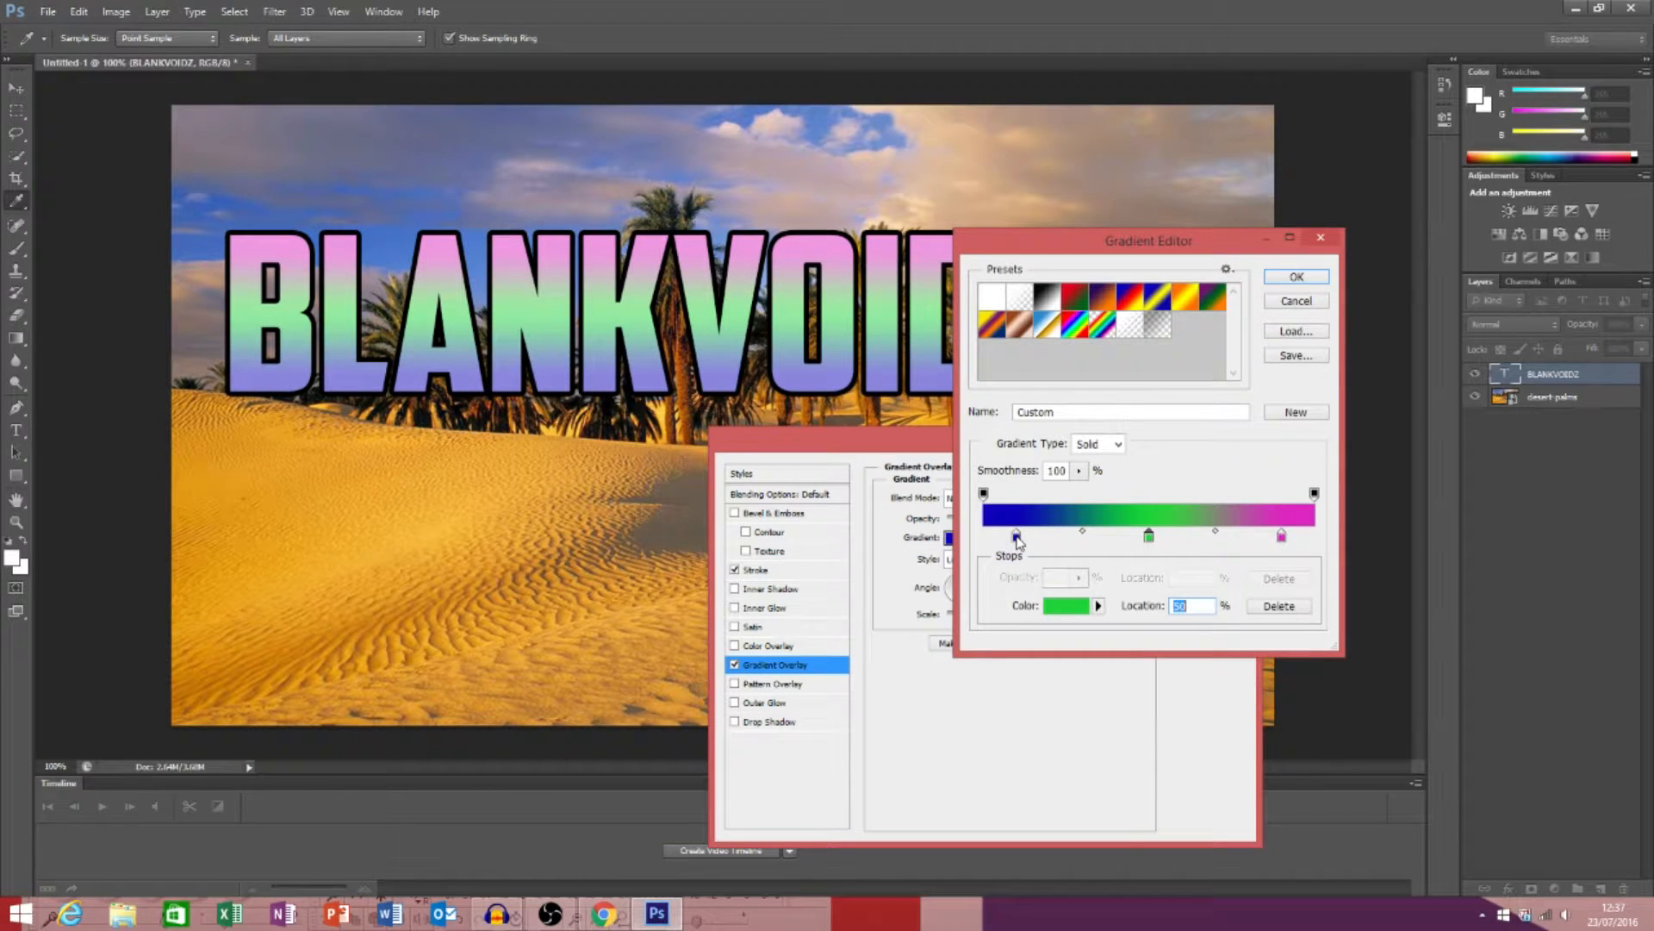
# - Change the blue gradient stop at 10% to brown
pyautogui.click(1017, 536)
pyautogui.click(1059, 606)
pyautogui.moveTo(819, 659); pyautogui.dragTo(816, 784)
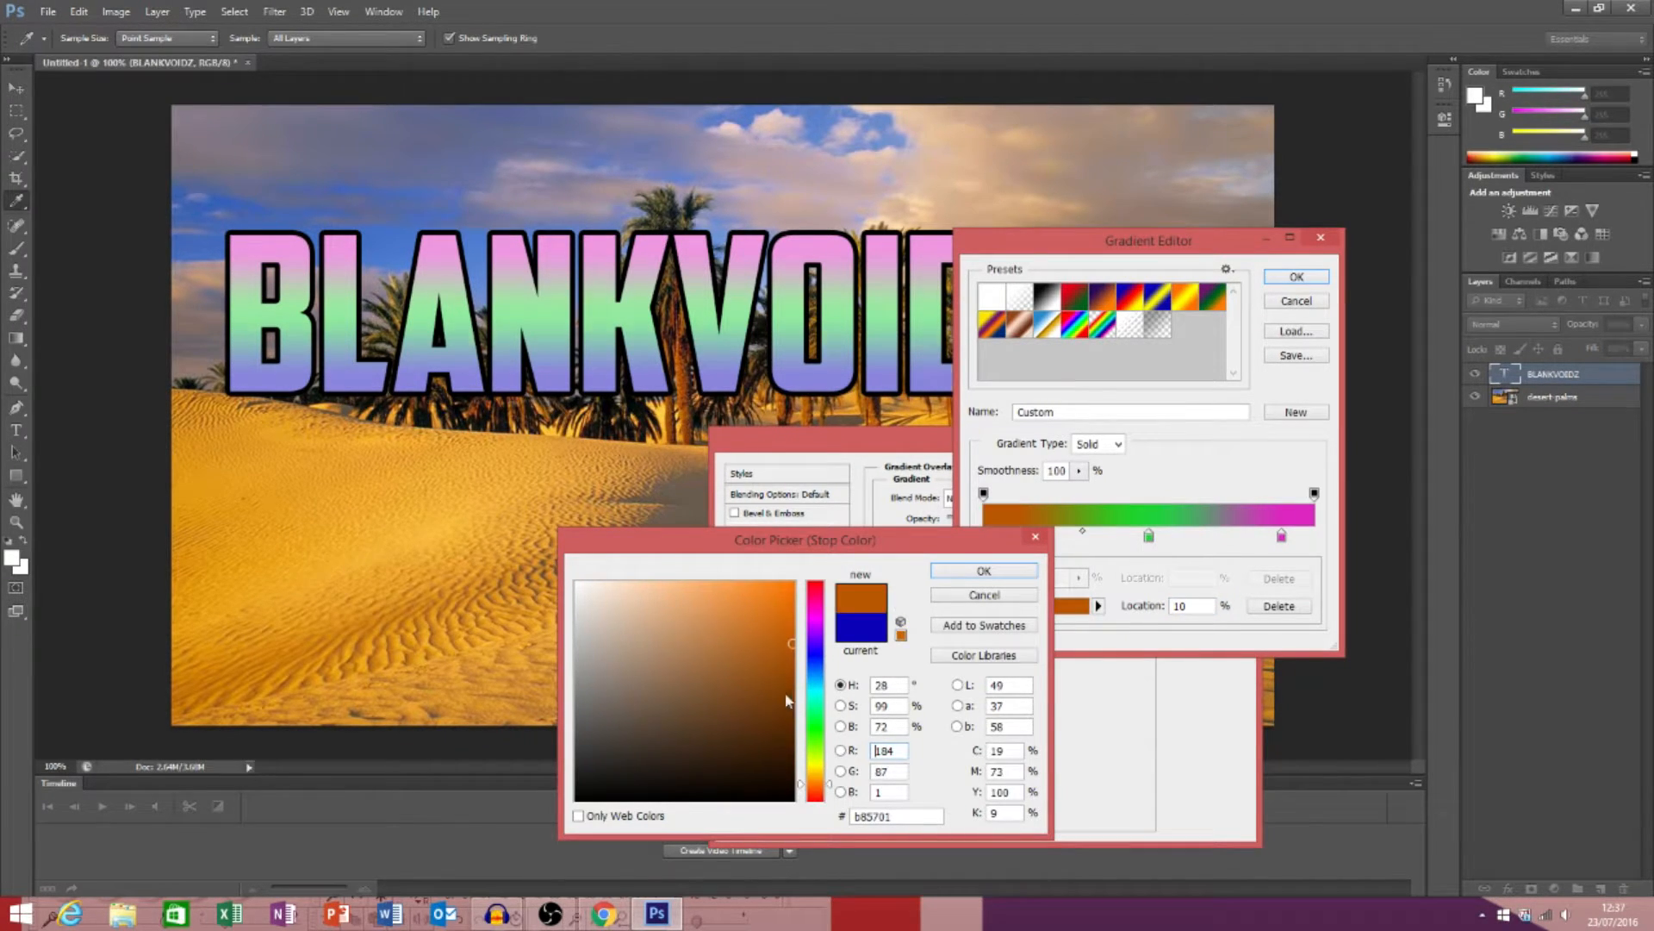
pyautogui.click(761, 663)
pyautogui.click(983, 574)
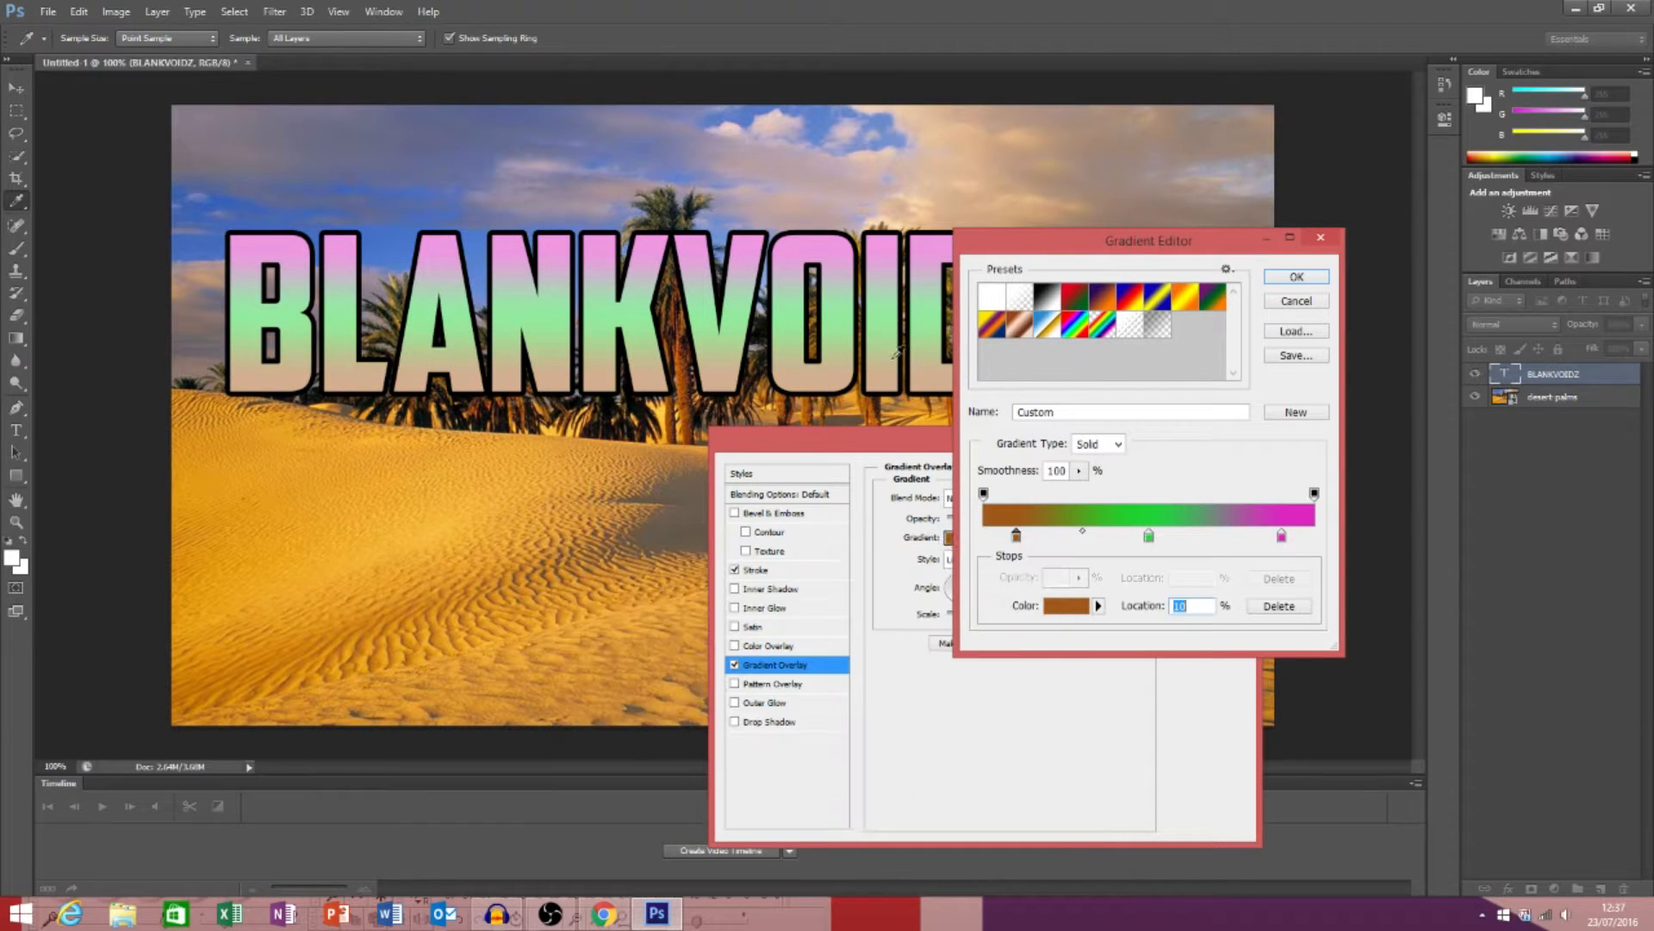
# - Delete the middle gradient stop at 50% and accept the custom gradient for the overlay
pyautogui.click(1148, 537)
pyautogui.click(1260, 607)
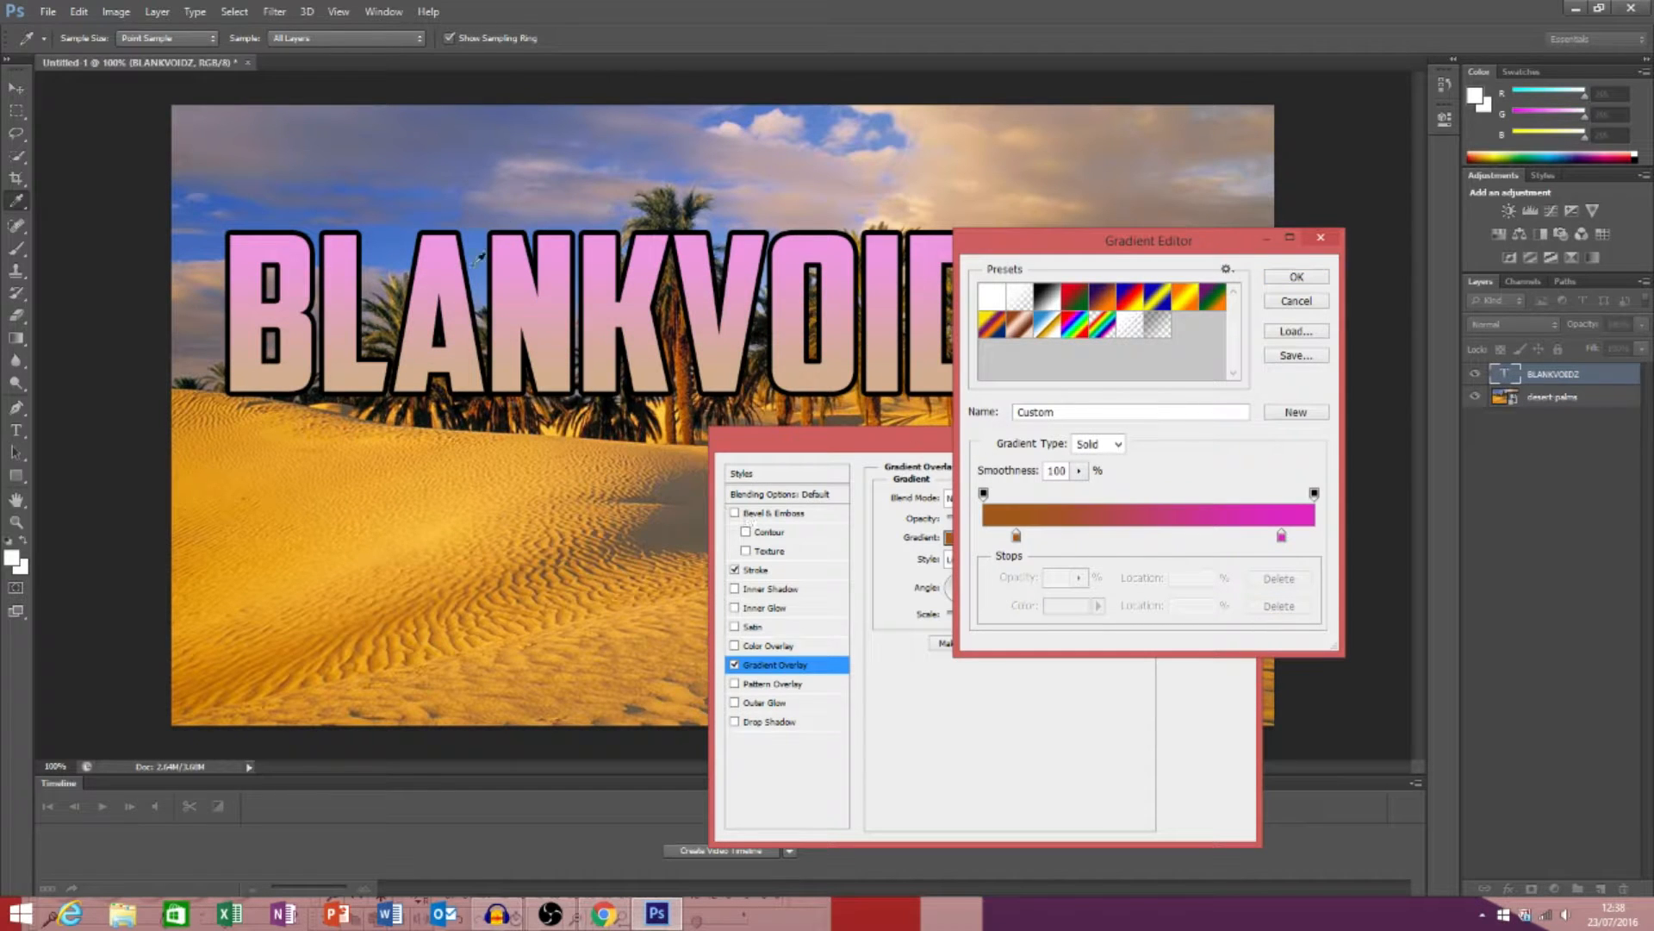
pyautogui.click(1297, 277)
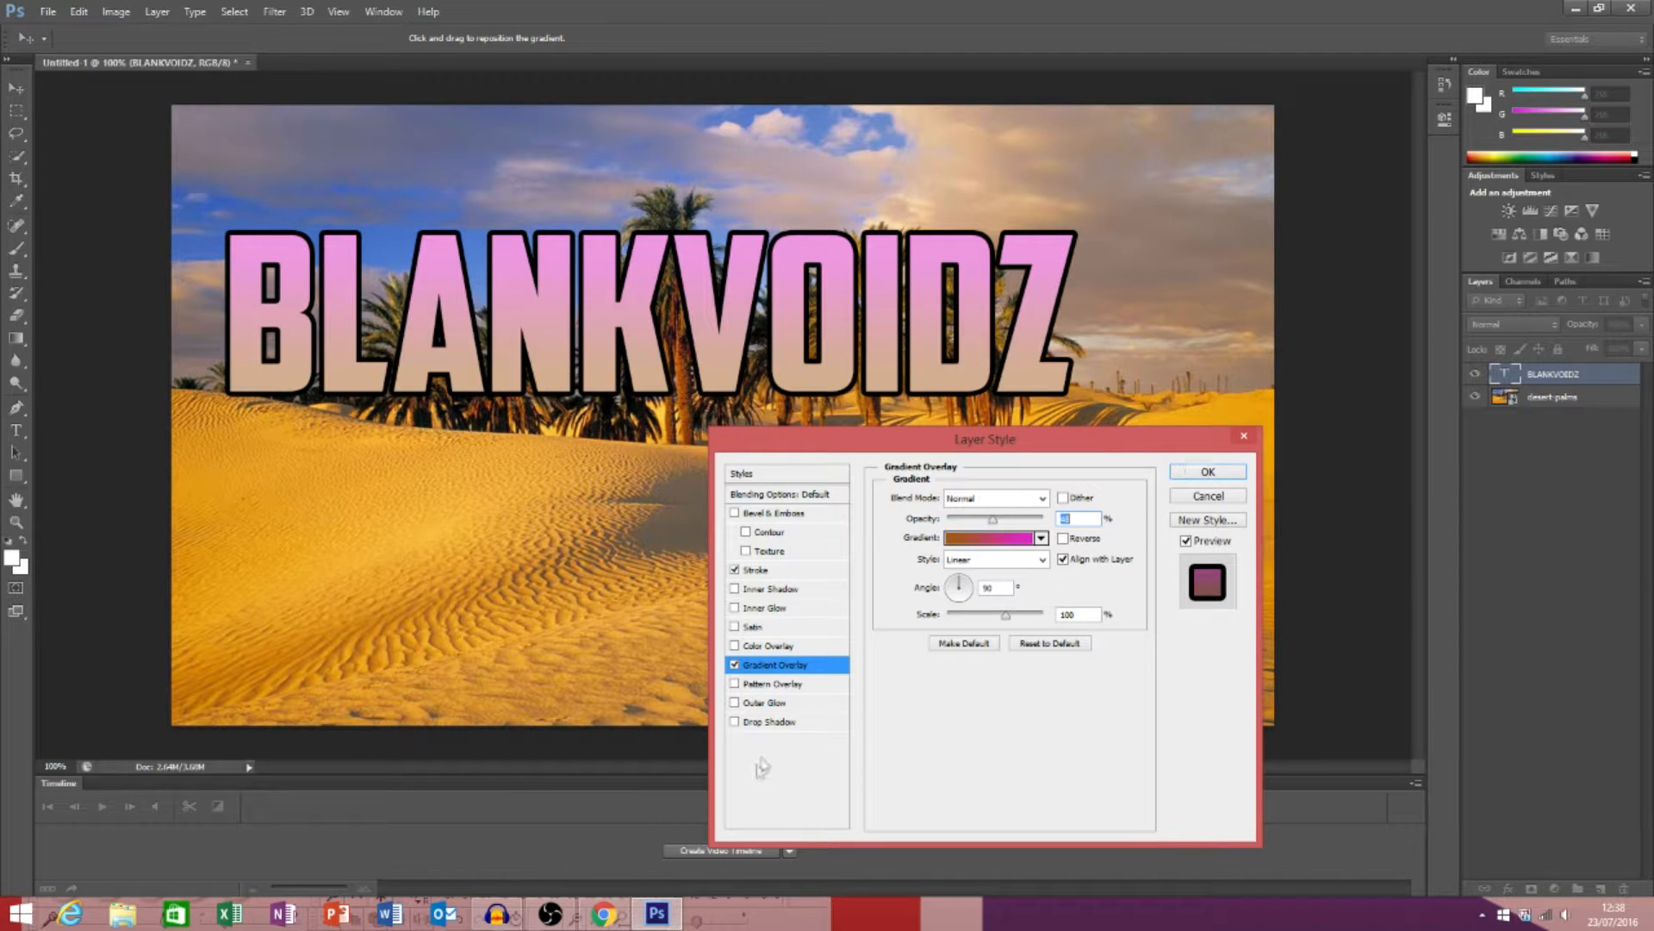
pyautogui.click(497, 914)
pyautogui.click(549, 913)
pyautogui.click(752, 822)
pyautogui.click(1577, 139)
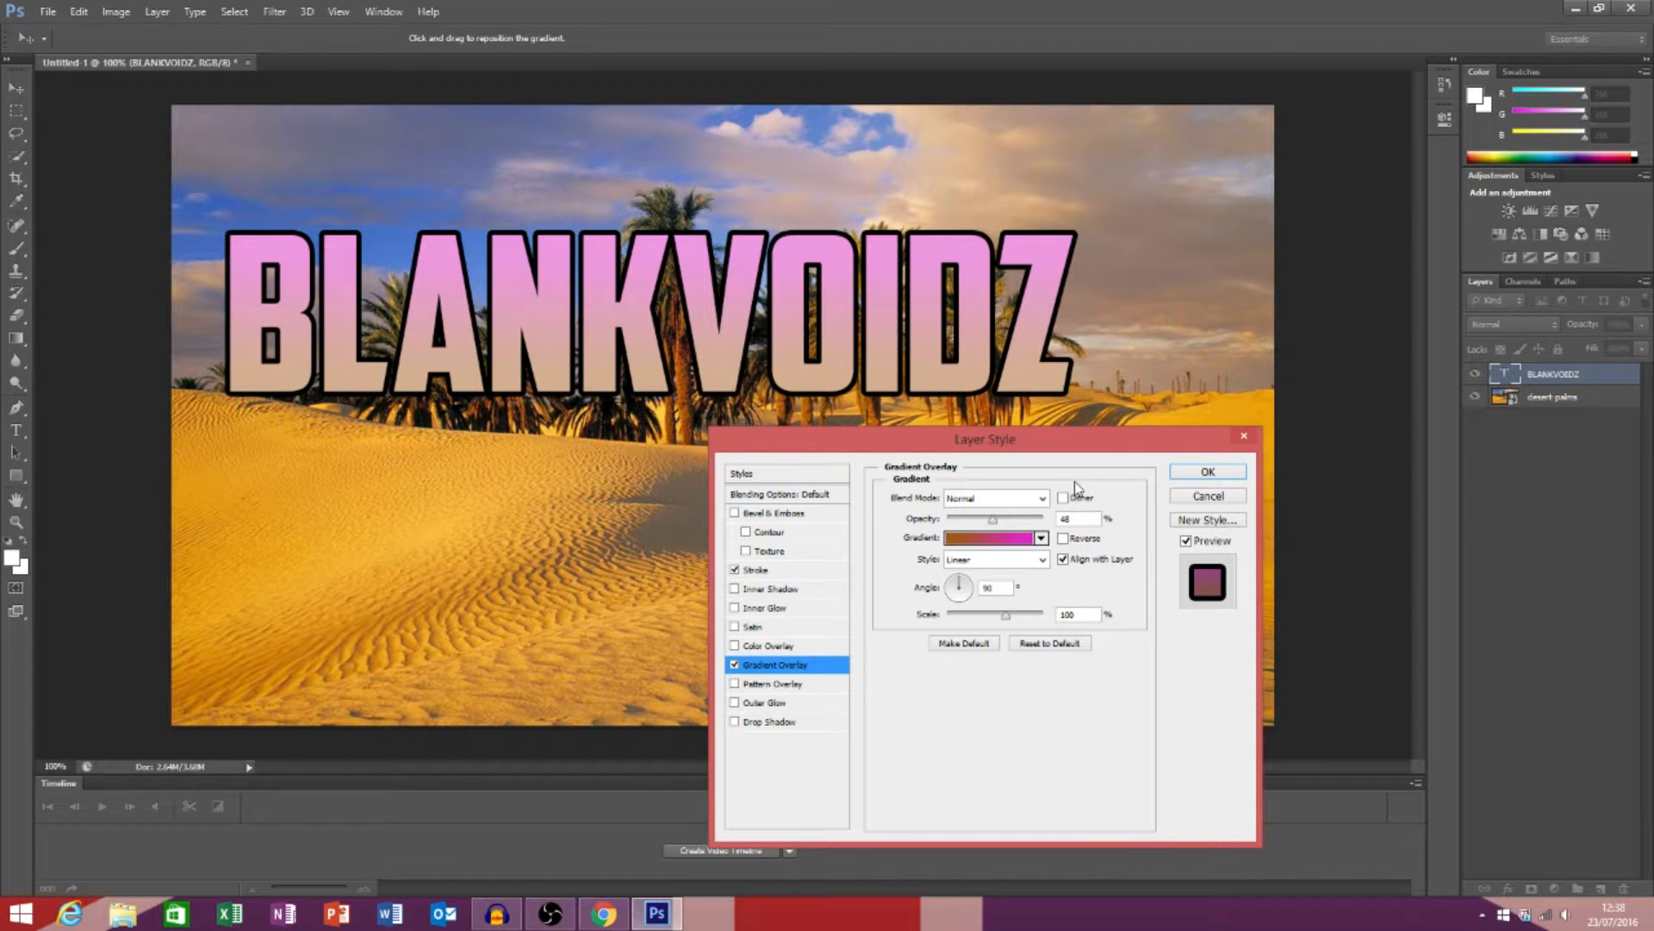
# - Add a pattern overlay to the text using the near-white fifth pattern and lower its opacity to about 57%
pyautogui.click(749, 685)
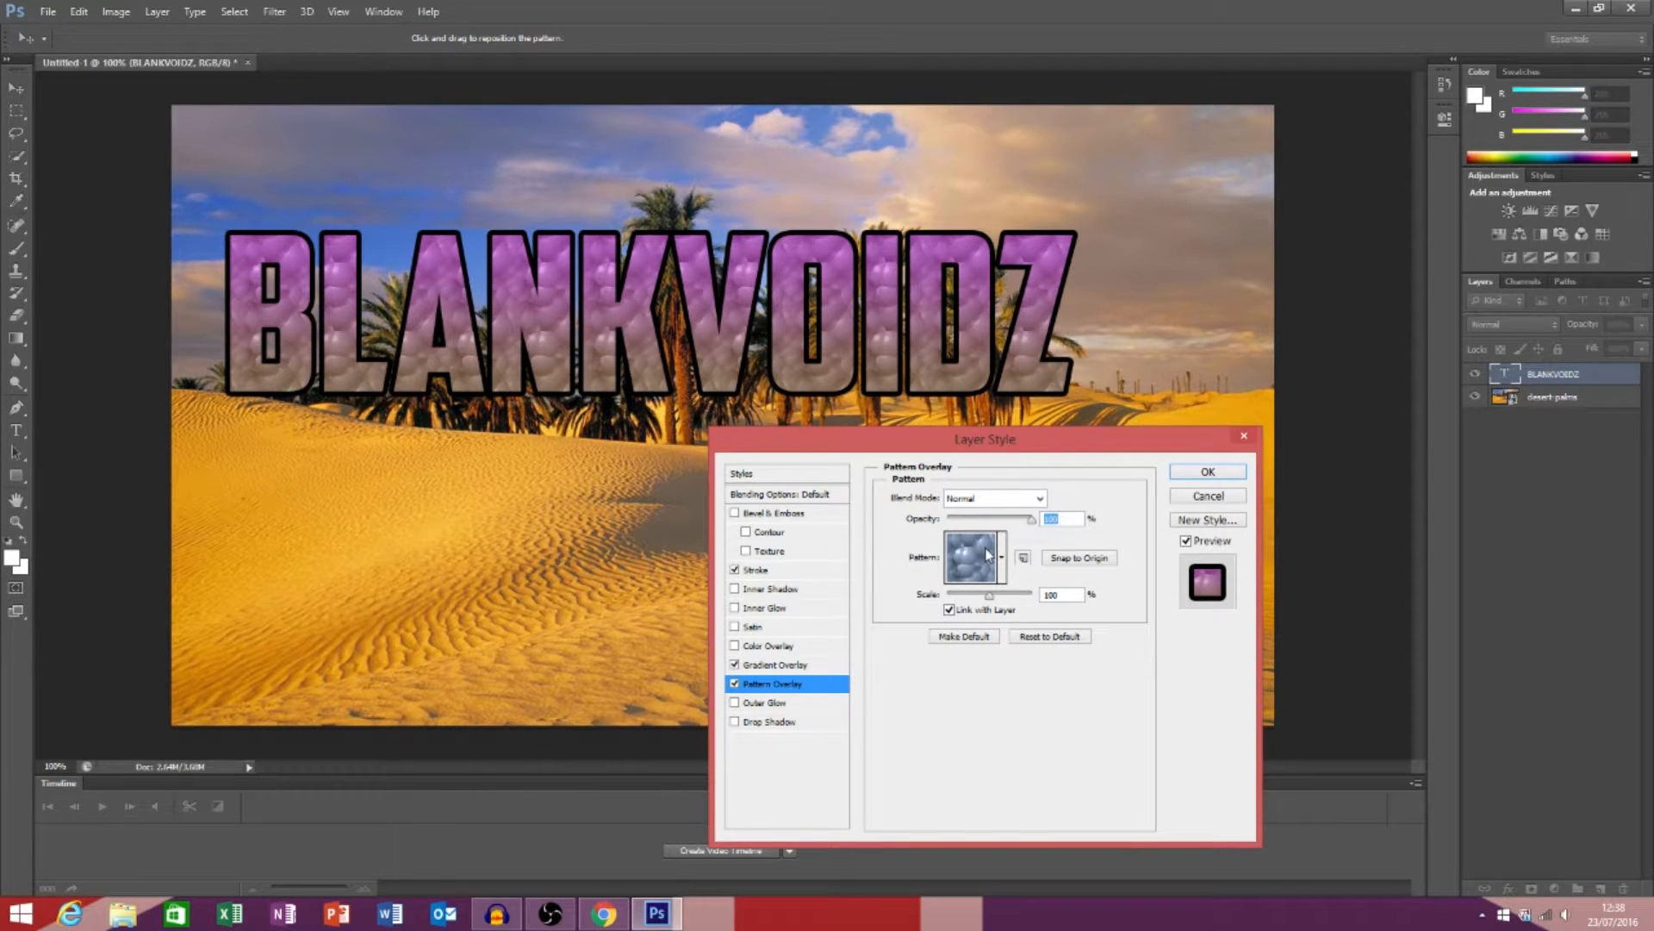
pyautogui.click(985, 562)
pyautogui.click(922, 610)
pyautogui.click(945, 610)
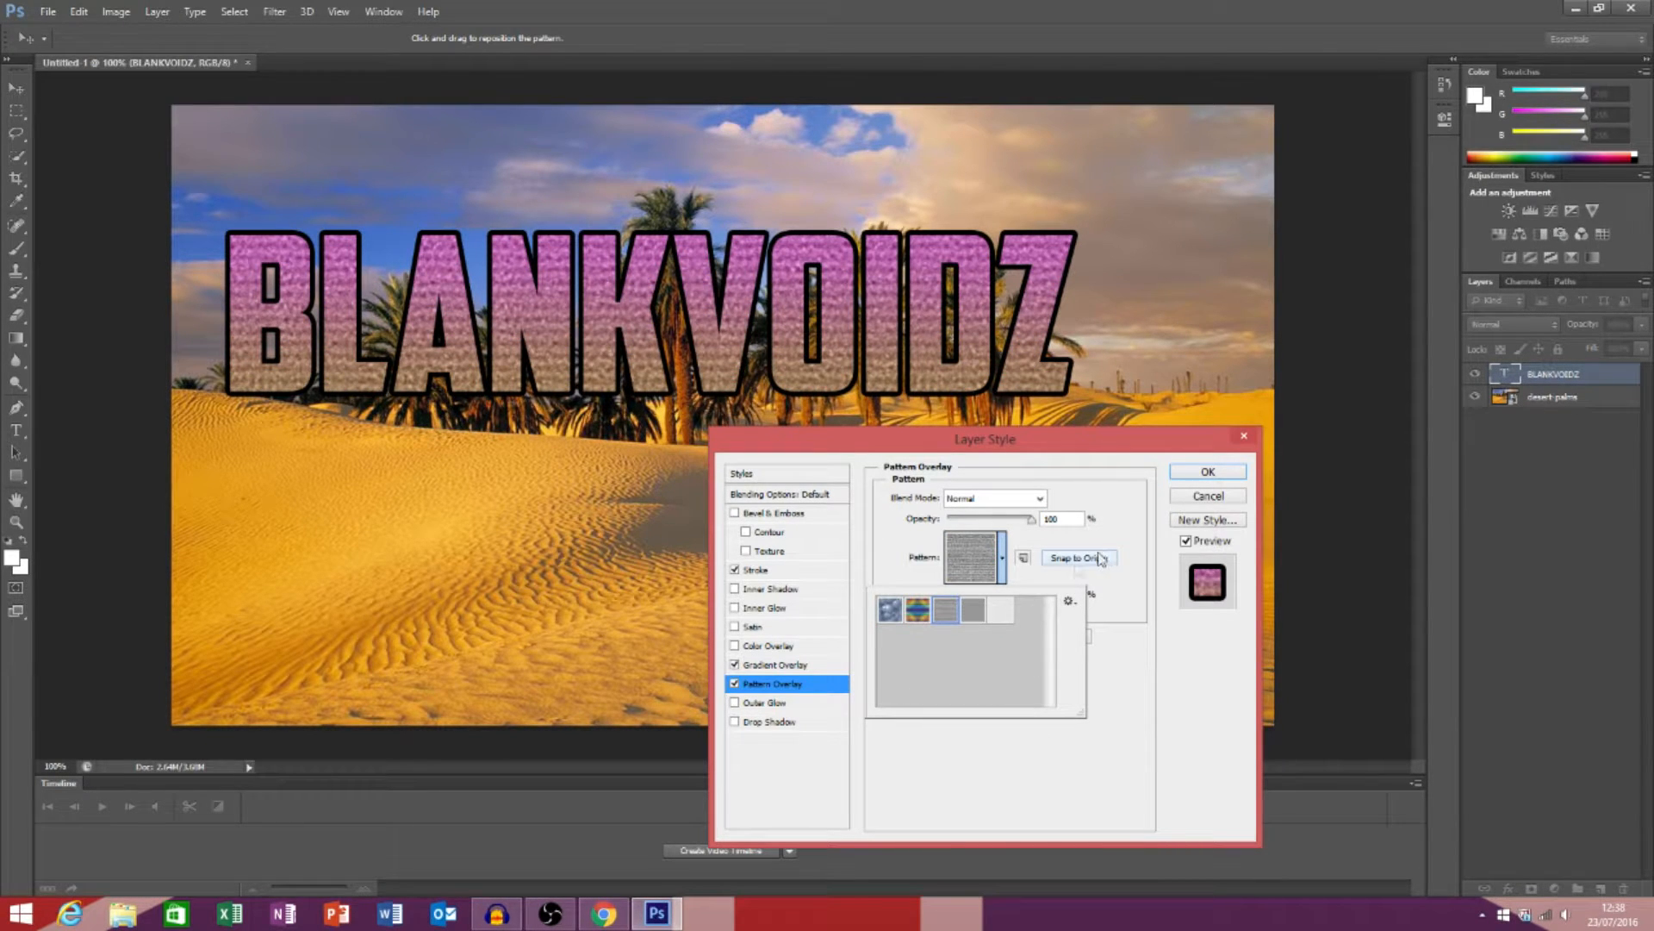
pyautogui.click(1000, 610)
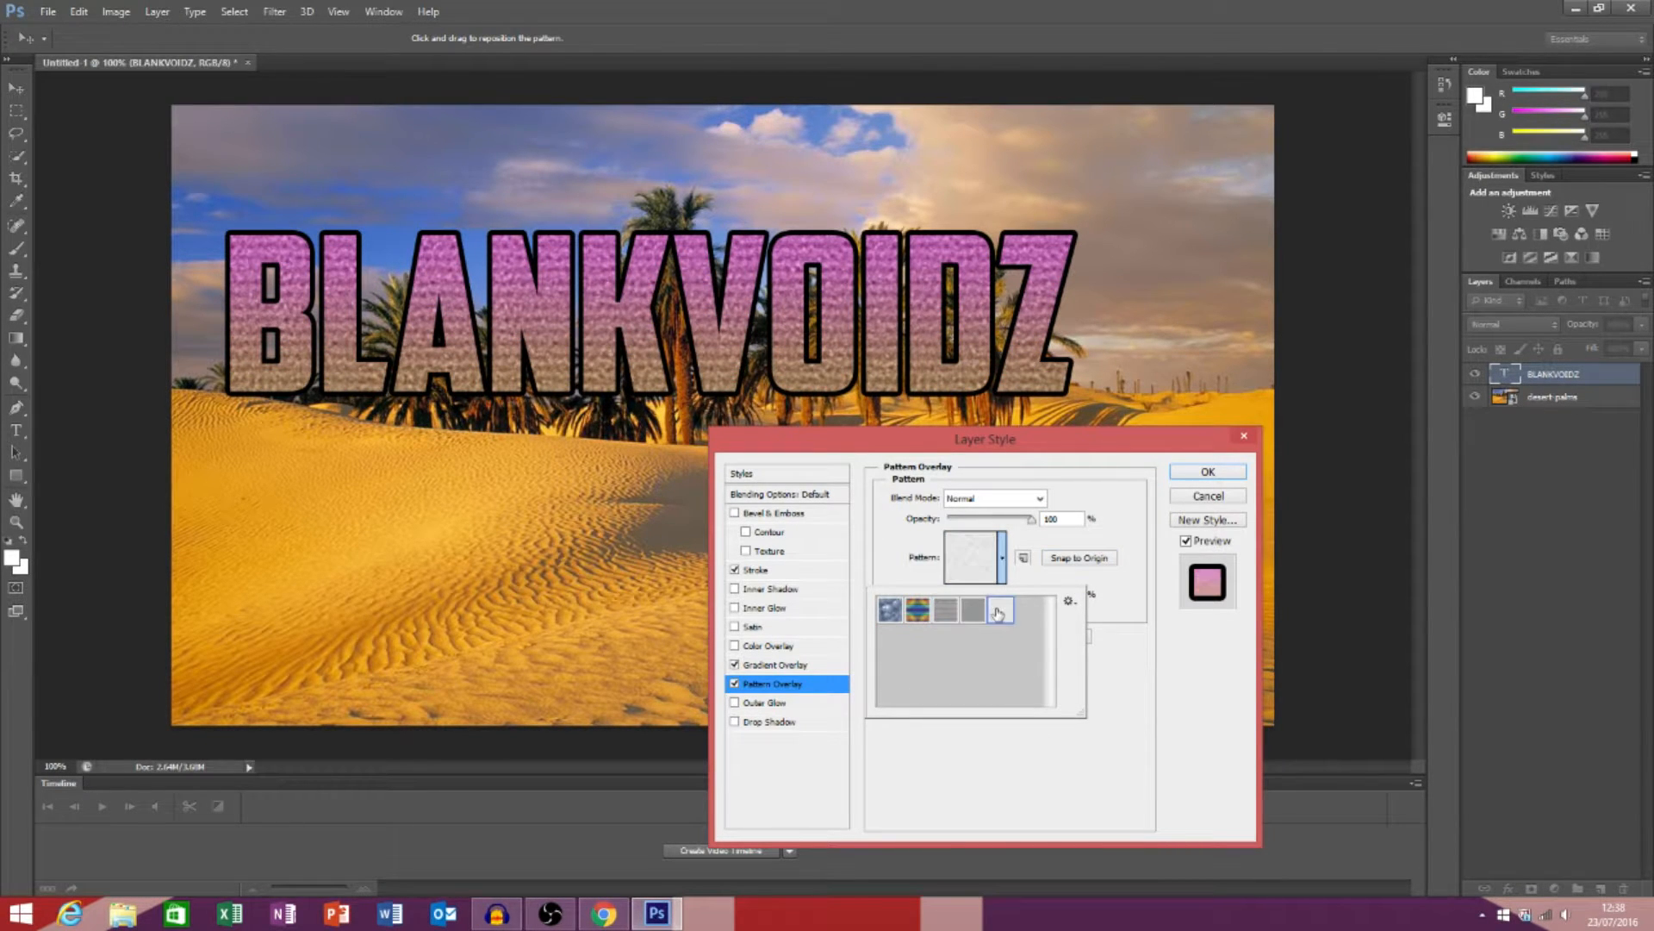
pyautogui.click(1134, 527)
pyautogui.moveTo(997, 519); pyautogui.dragTo(989, 525)
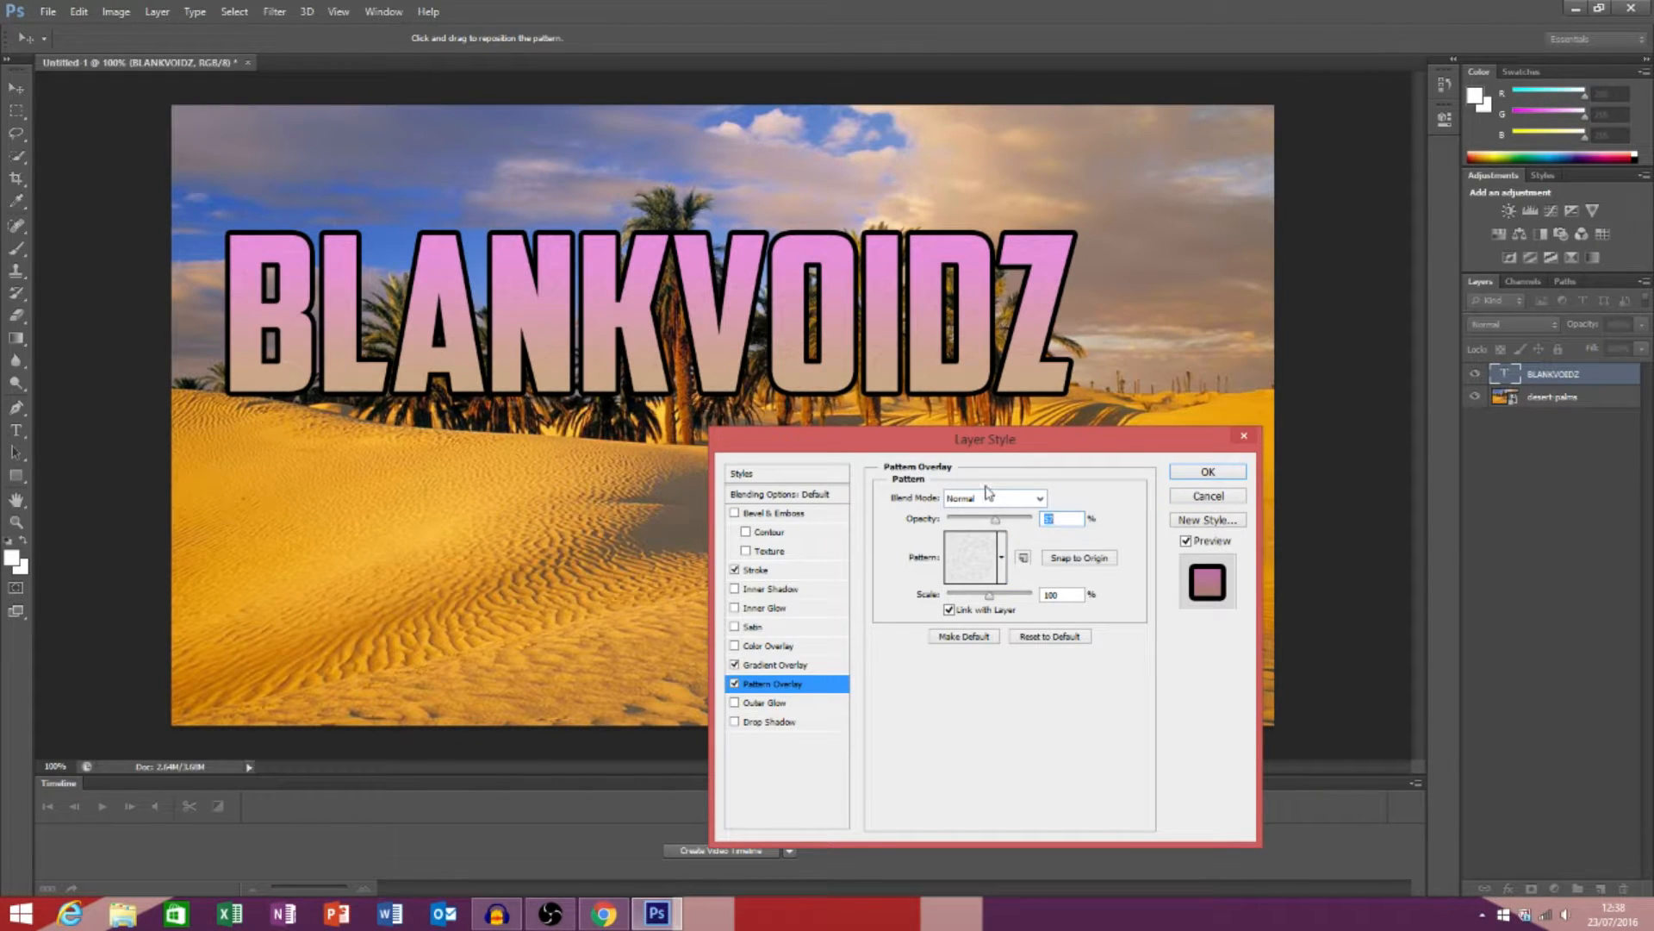
# - Try an outer glow on the text with 100% opacity, 100% noise and a red colour (e61414)
pyautogui.click(759, 709)
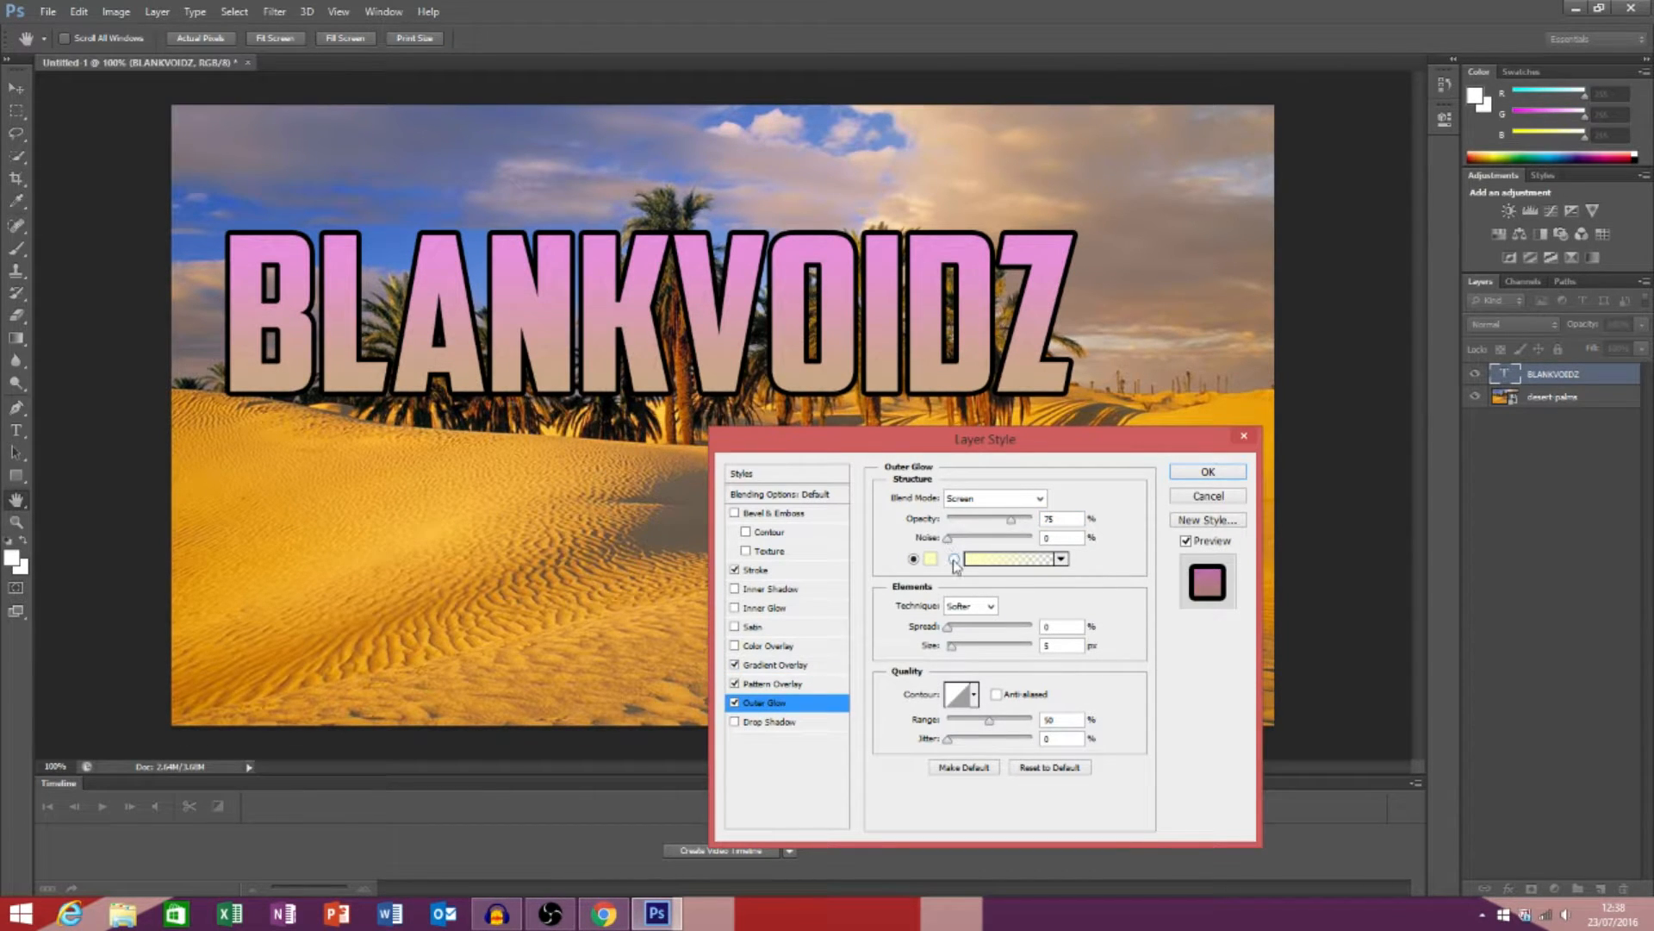
pyautogui.moveTo(948, 540); pyautogui.dragTo(1033, 521)
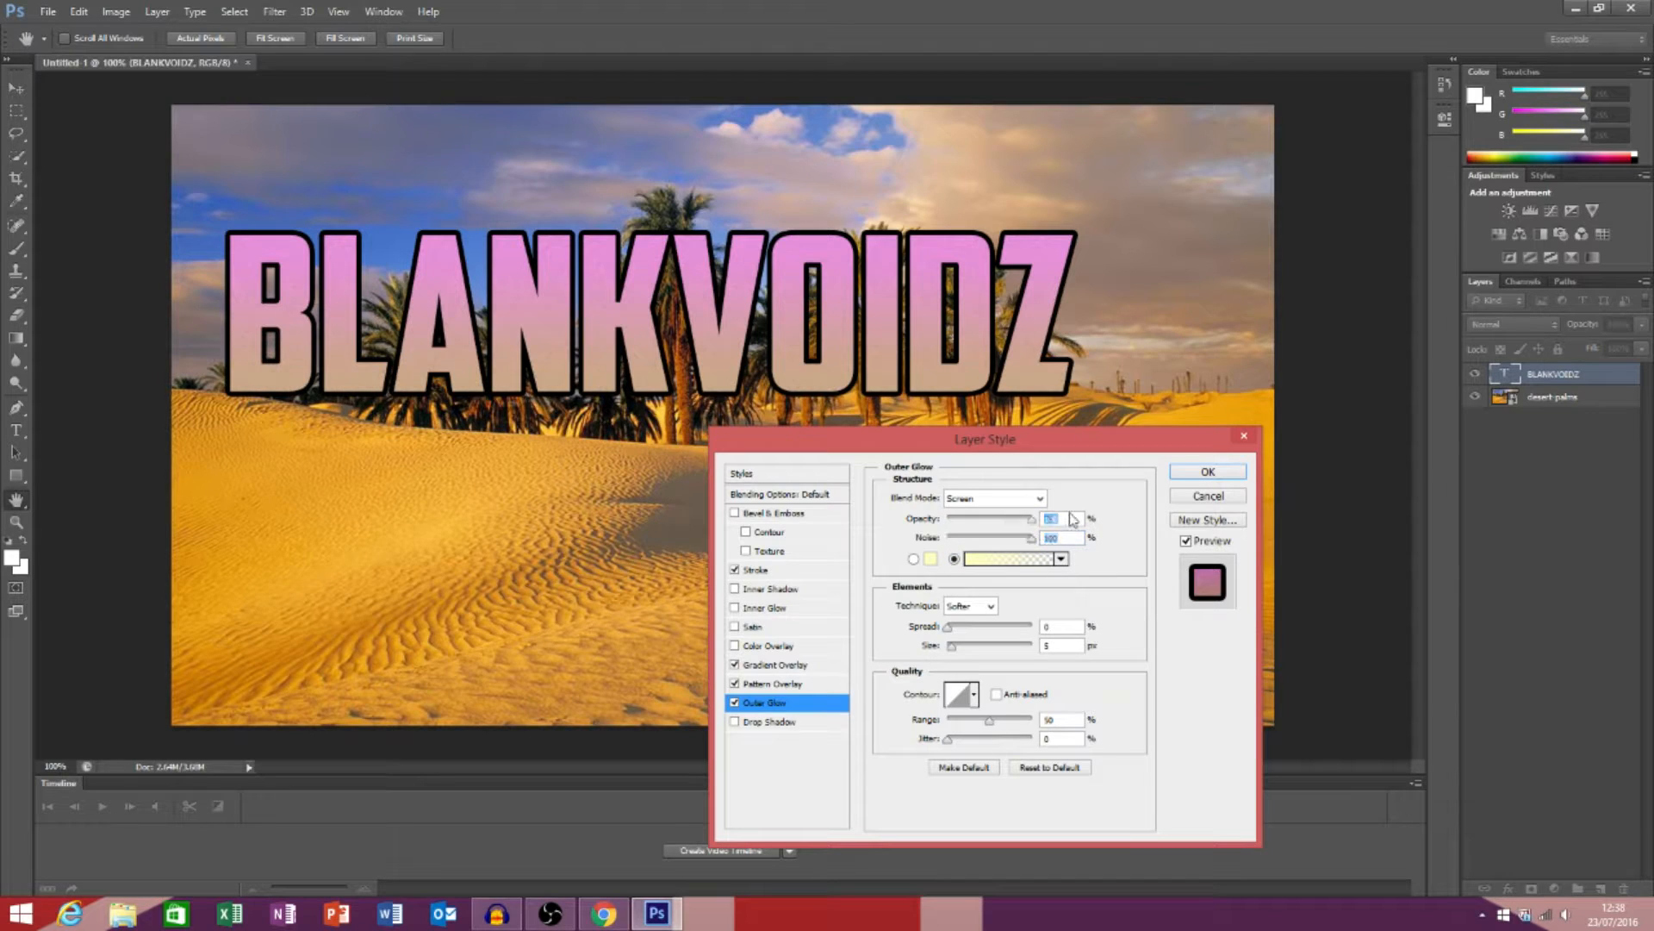
pyautogui.click(928, 560)
pyautogui.moveTo(744, 615); pyautogui.dragTo(776, 603)
pyautogui.click(816, 801)
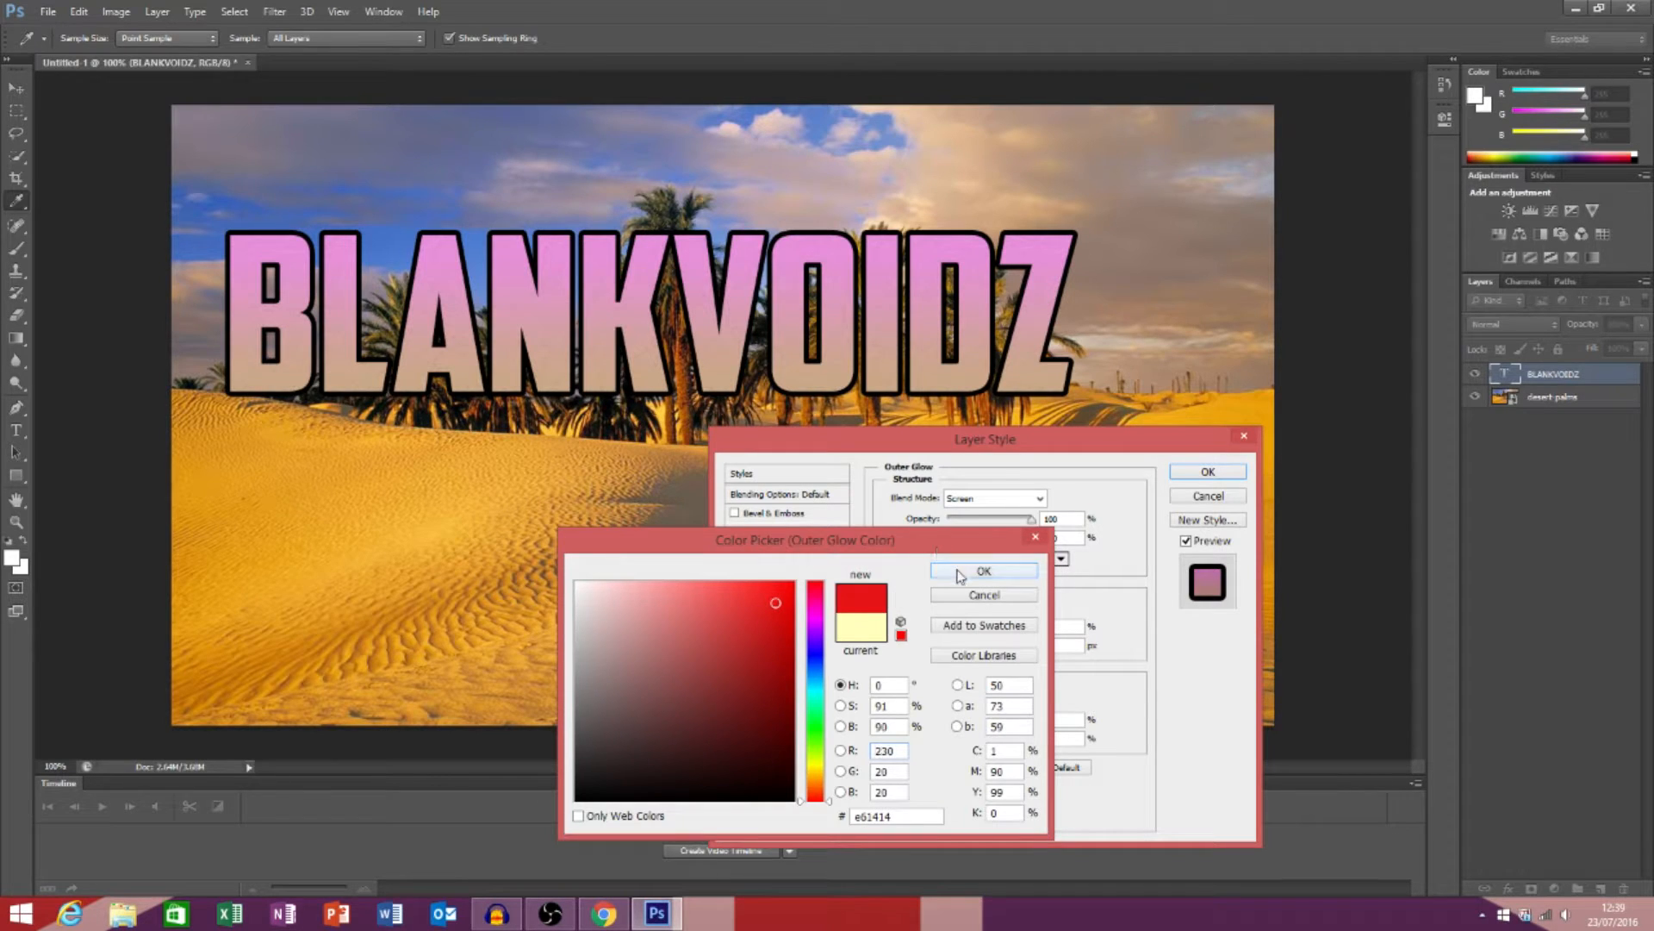
pyautogui.click(959, 572)
# - Try Normal blending and the Softer technique for the red outer glow, and turn the effect off
pyautogui.click(1040, 498)
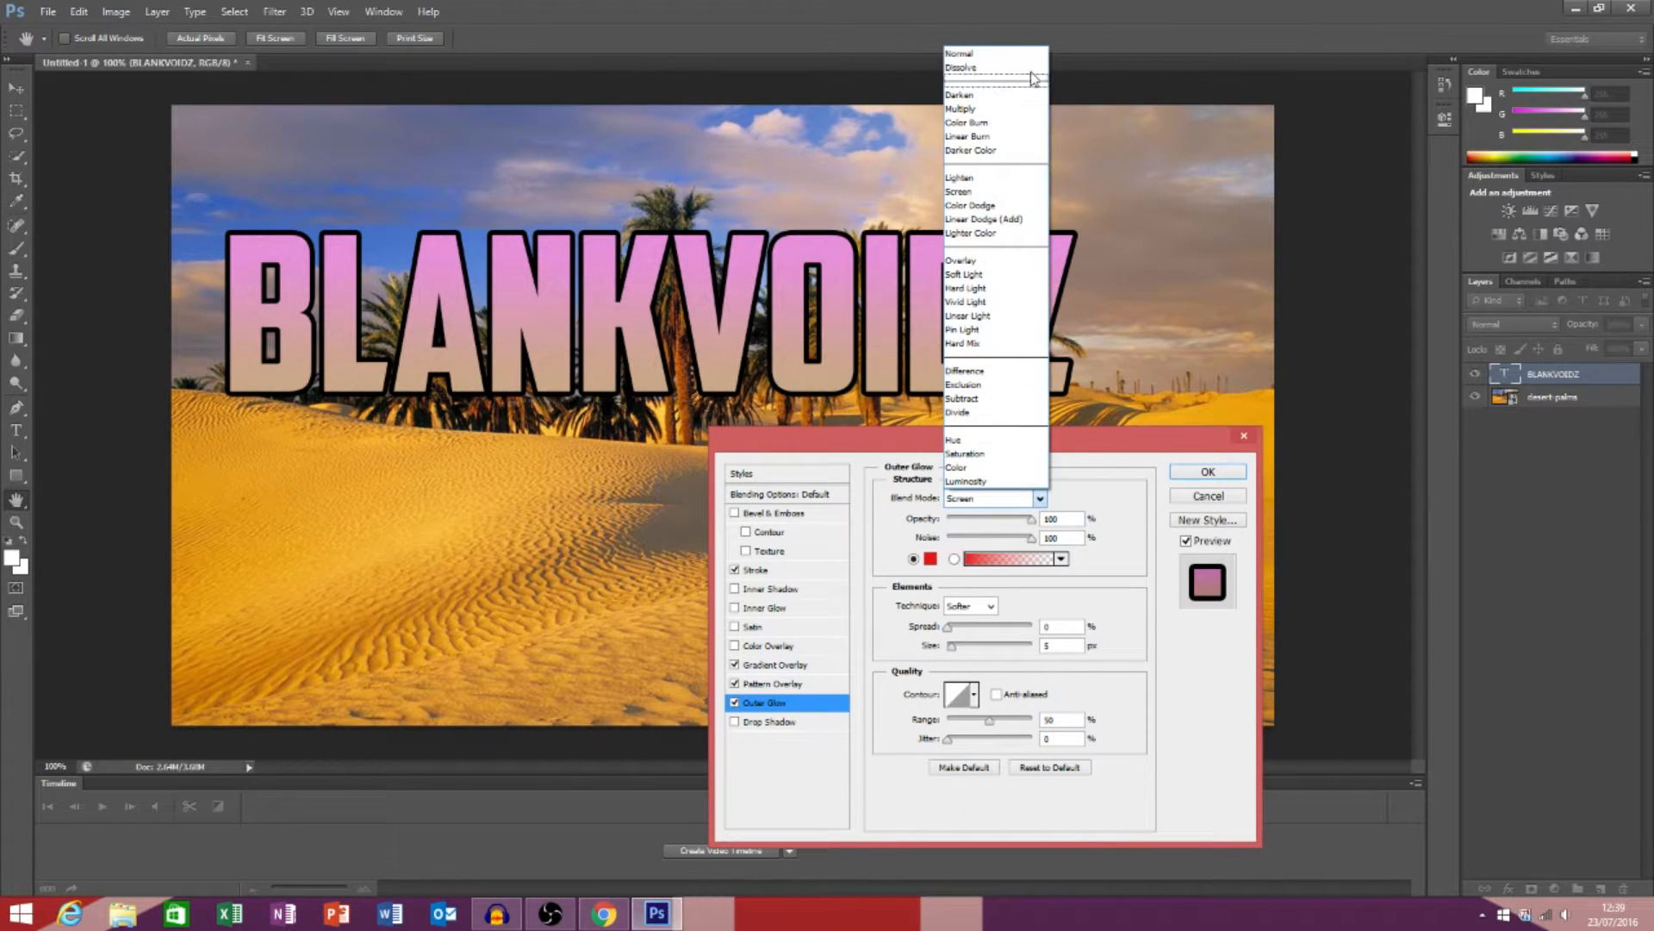
pyautogui.click(972, 54)
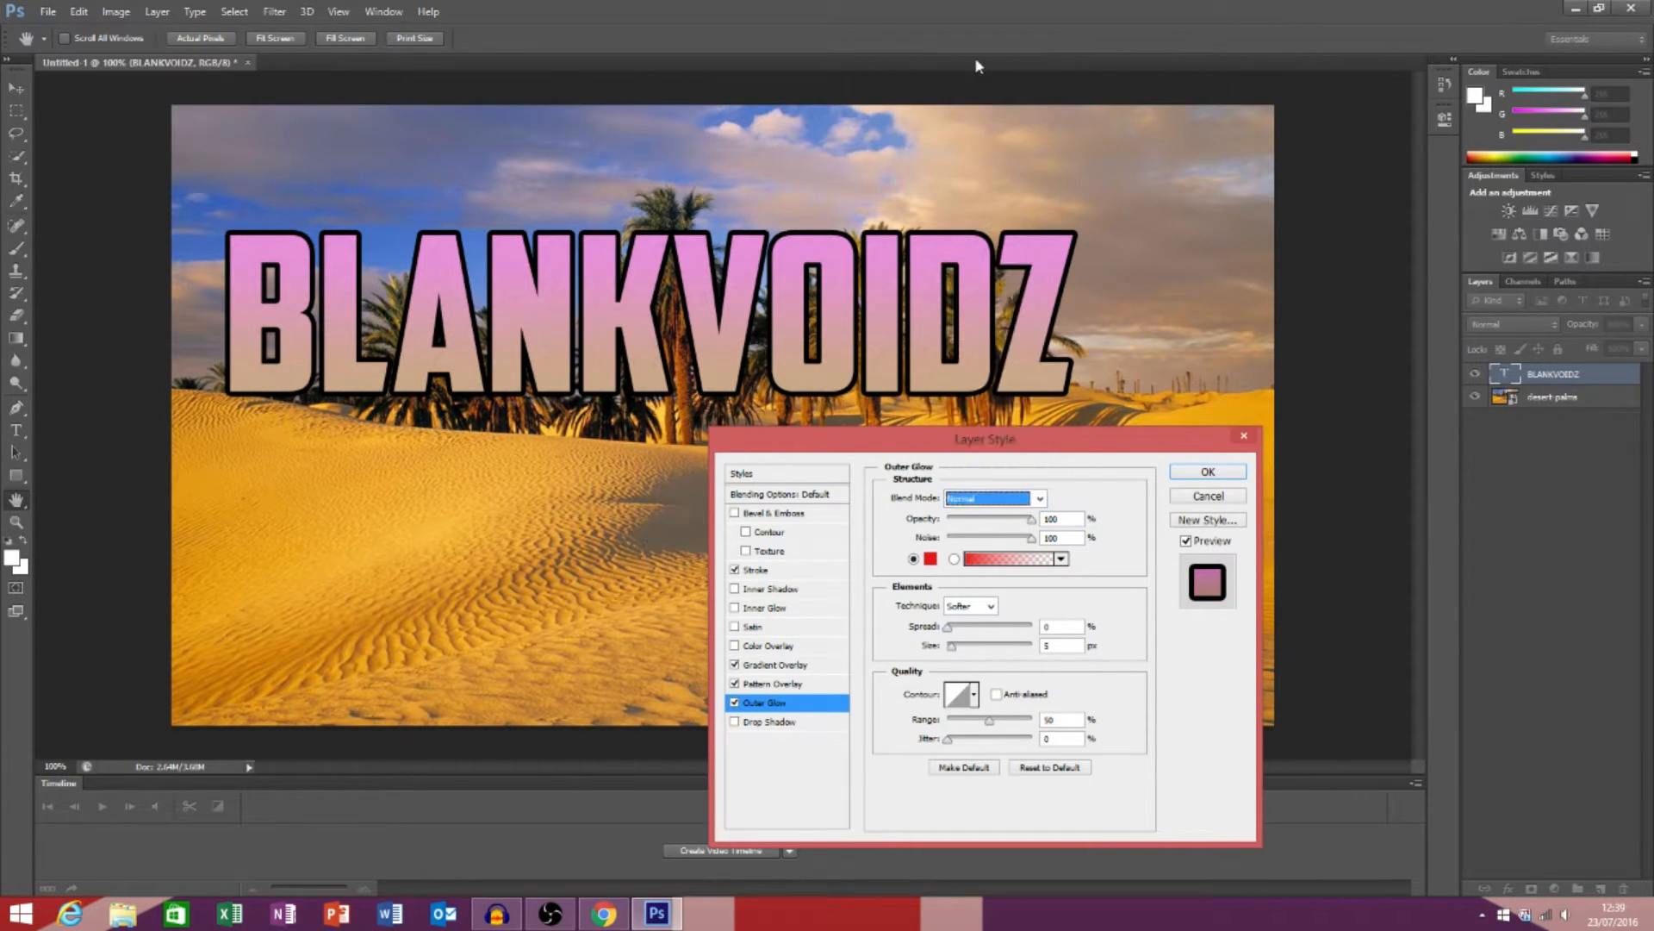
pyautogui.click(1043, 541)
pyautogui.moveTo(1031, 519); pyautogui.dragTo(976, 526)
pyautogui.click(989, 606)
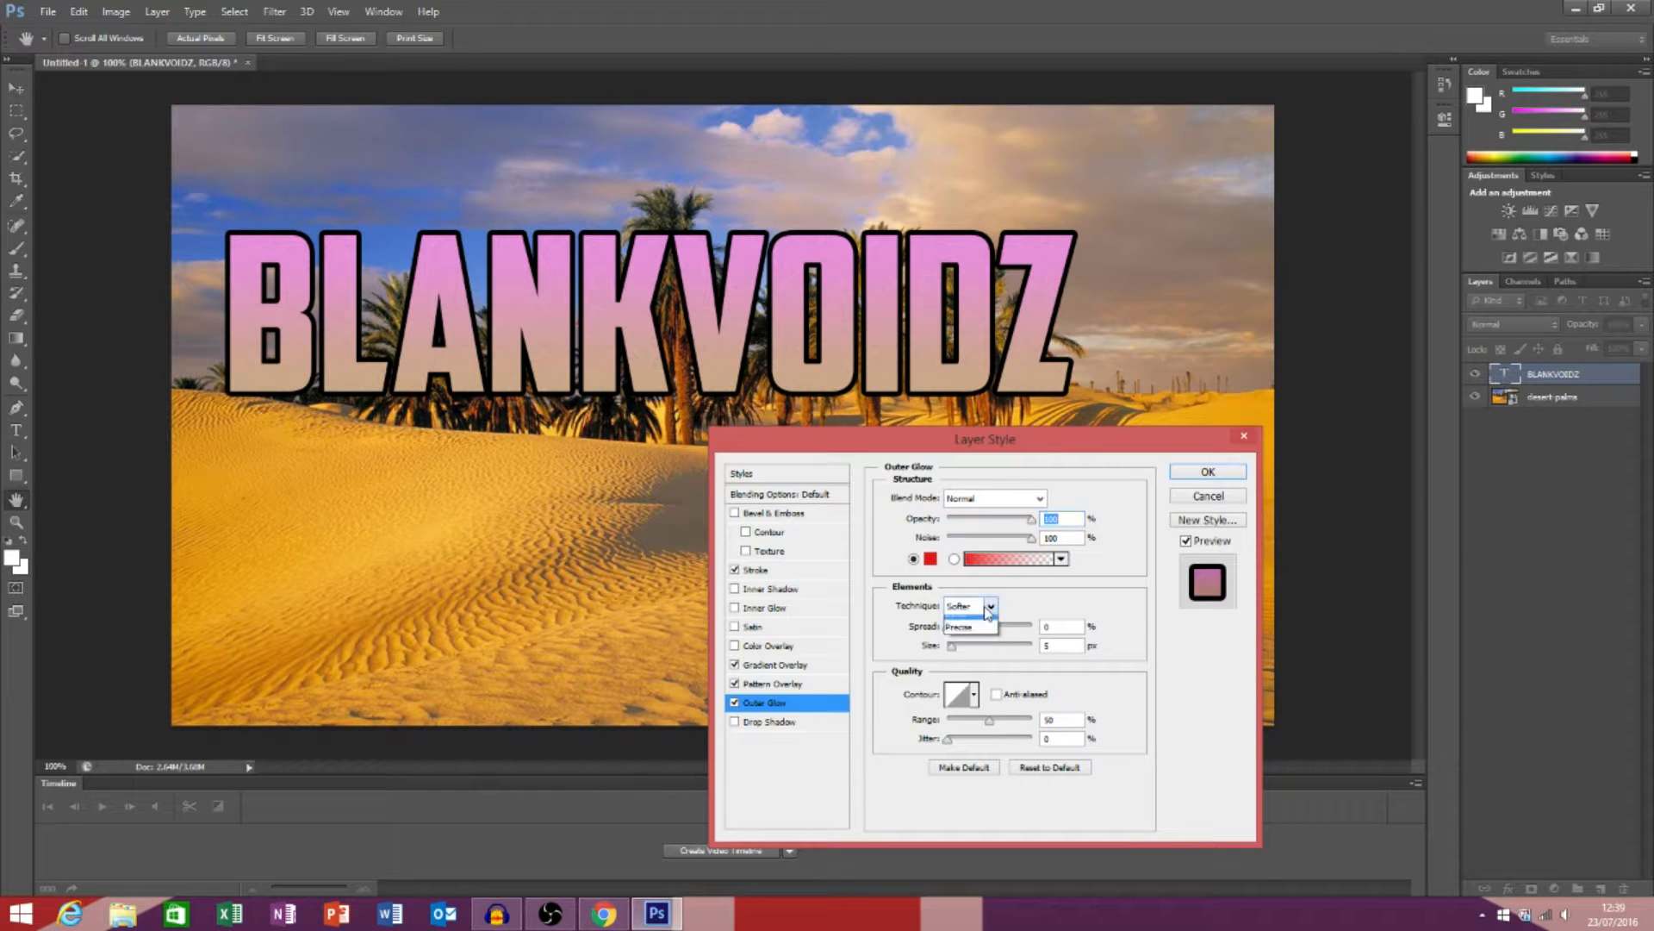
pyautogui.click(982, 624)
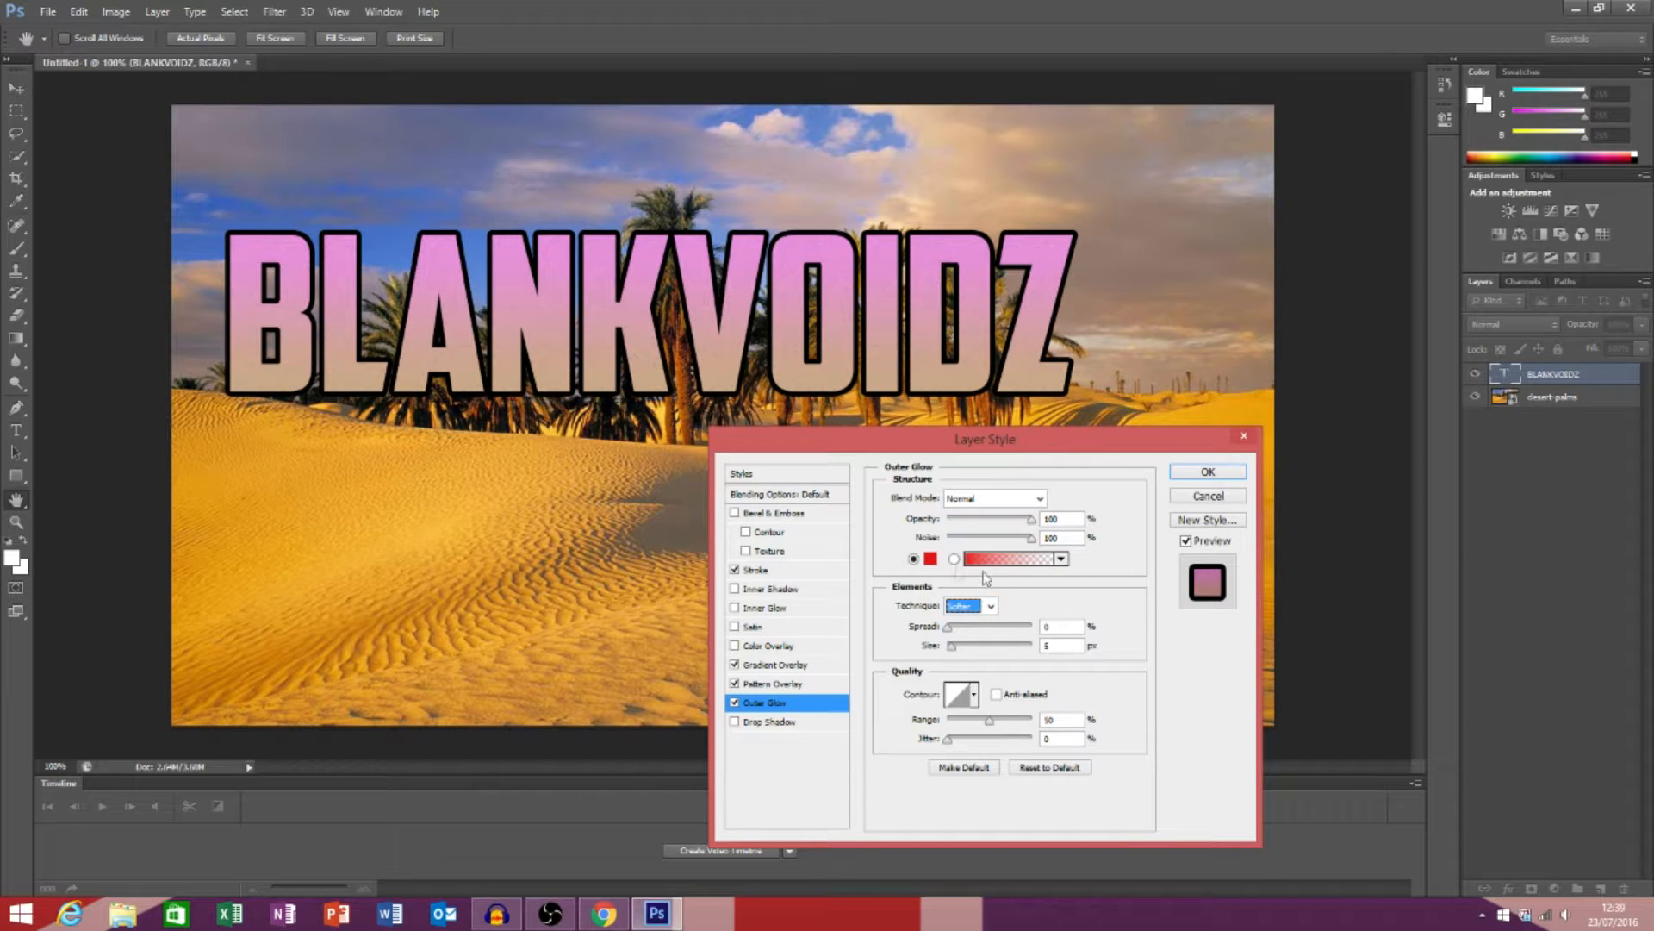
pyautogui.click(915, 558)
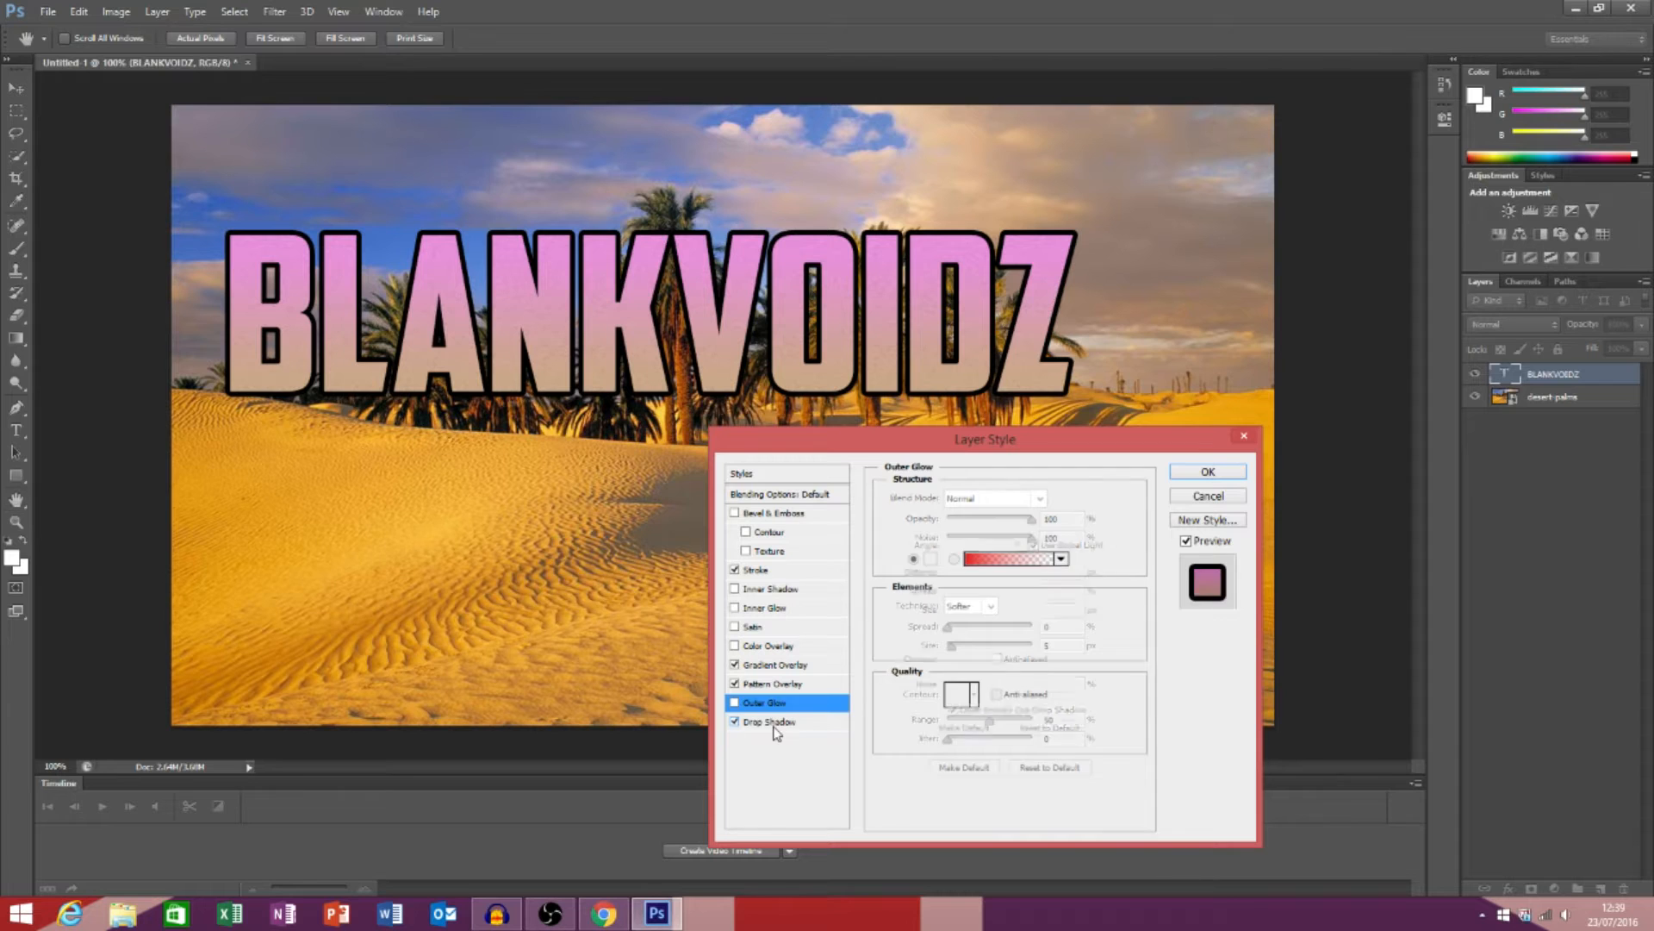
# - Enable a drop shadow on the text and set its blend mode to Normal
pyautogui.click(769, 722)
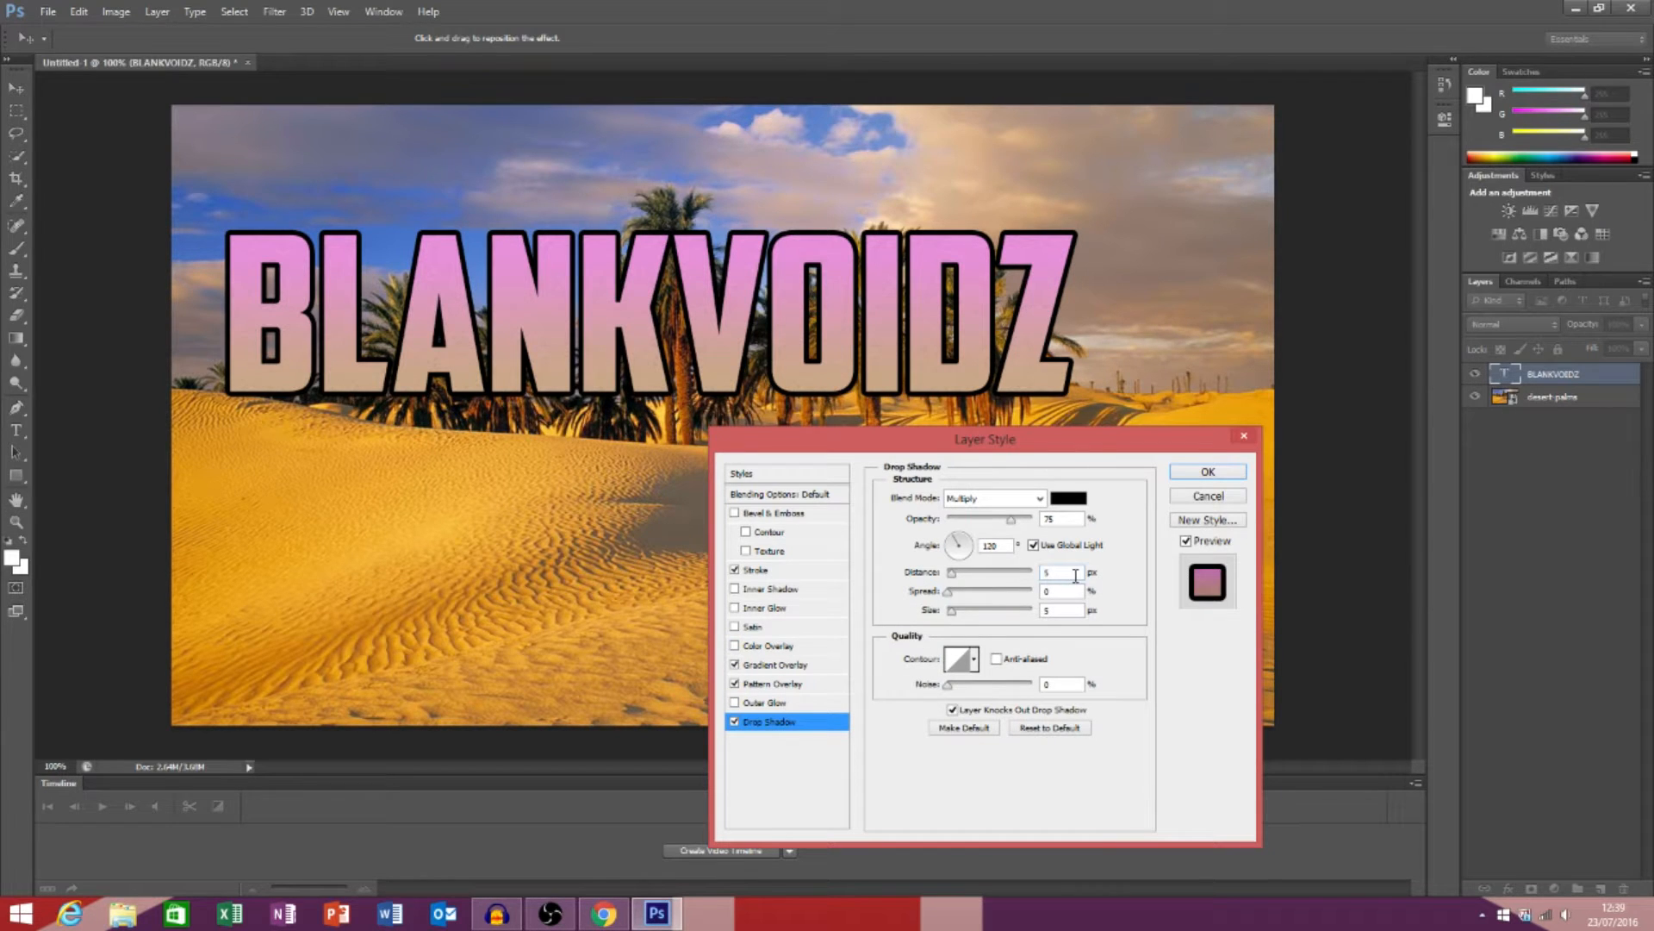
pyautogui.click(1040, 499)
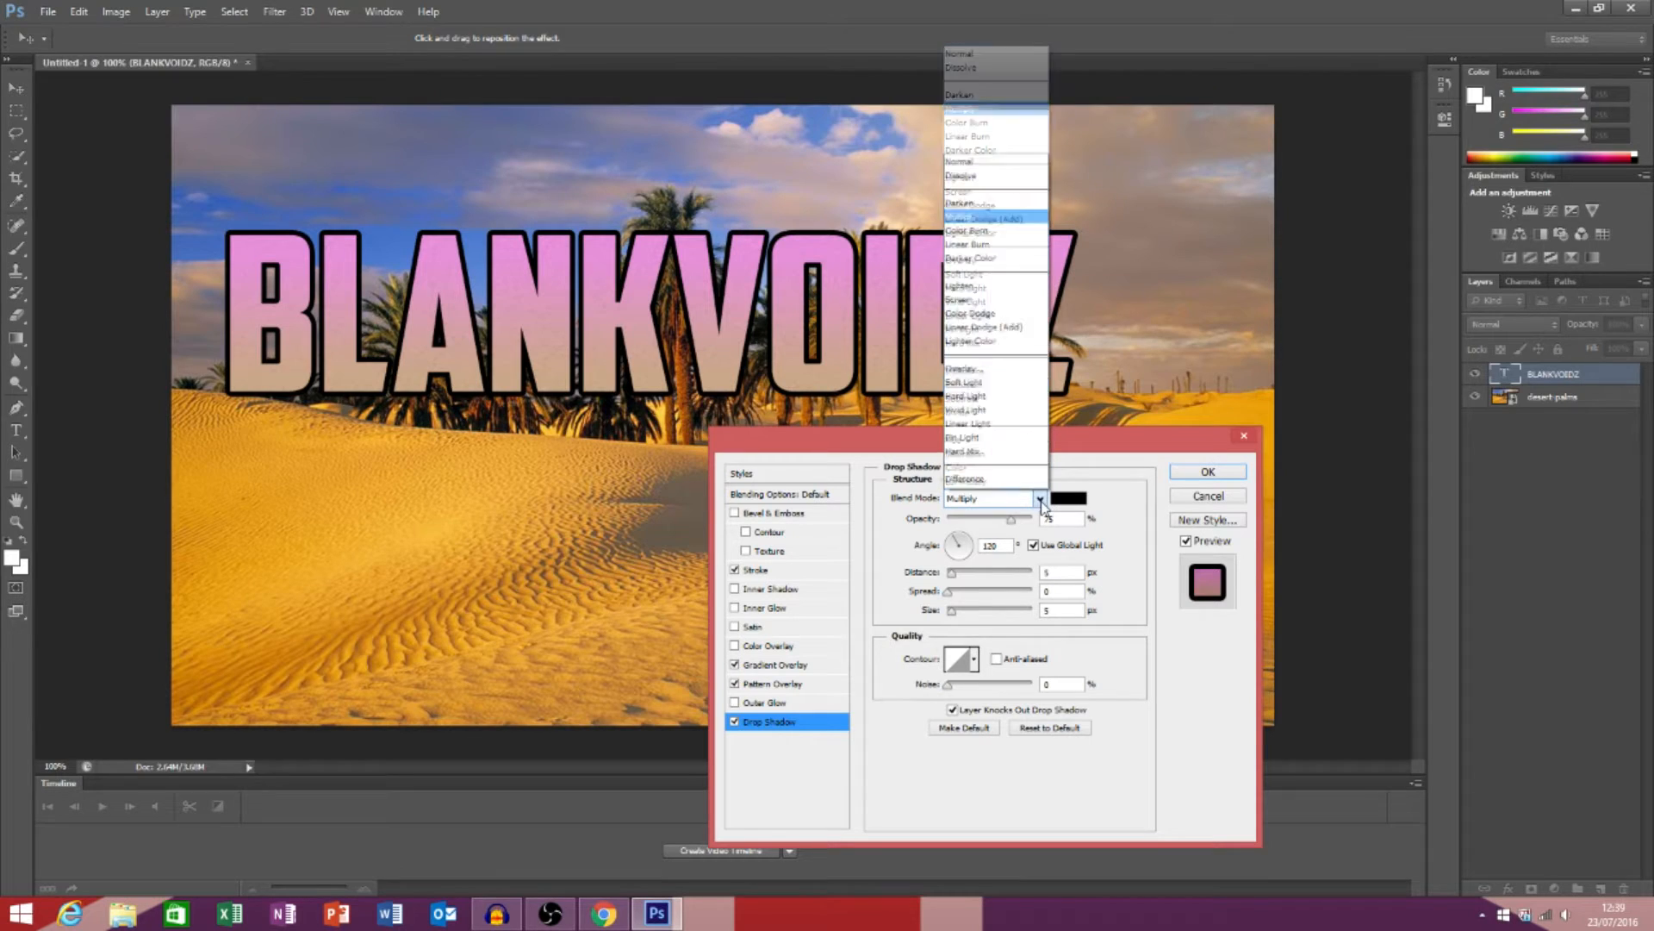
pyautogui.click(991, 55)
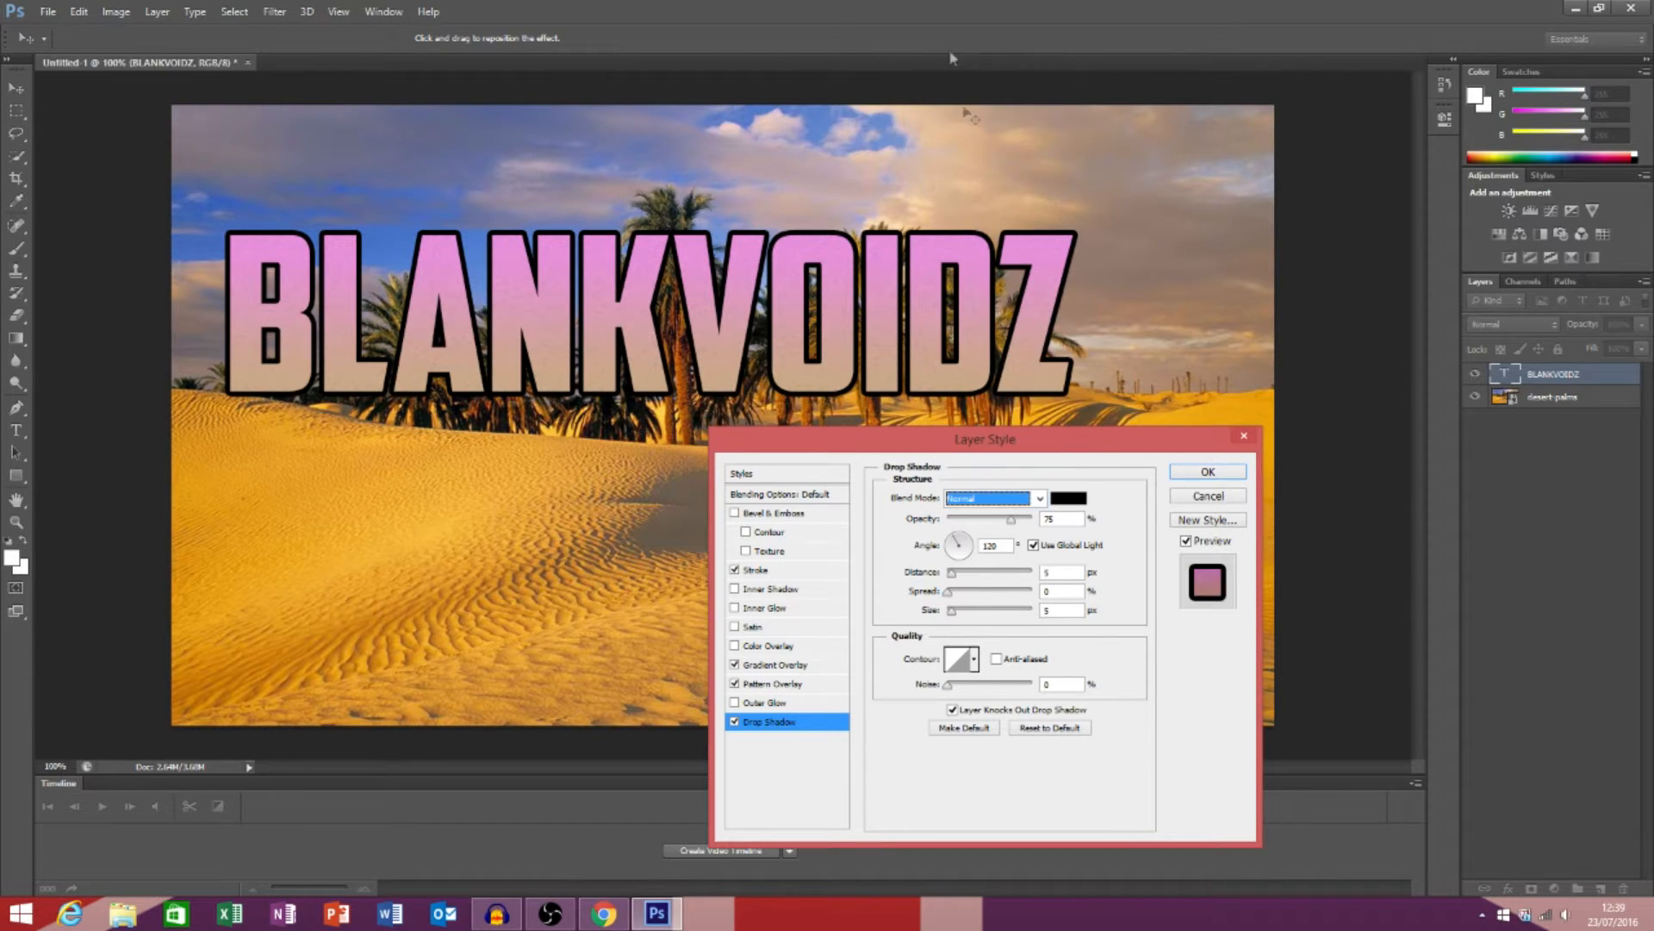
# - Set the drop shadow's distance to 33 px, spread to 33%, size to 33 px and opacity to 100%
pyautogui.click(1076, 573)
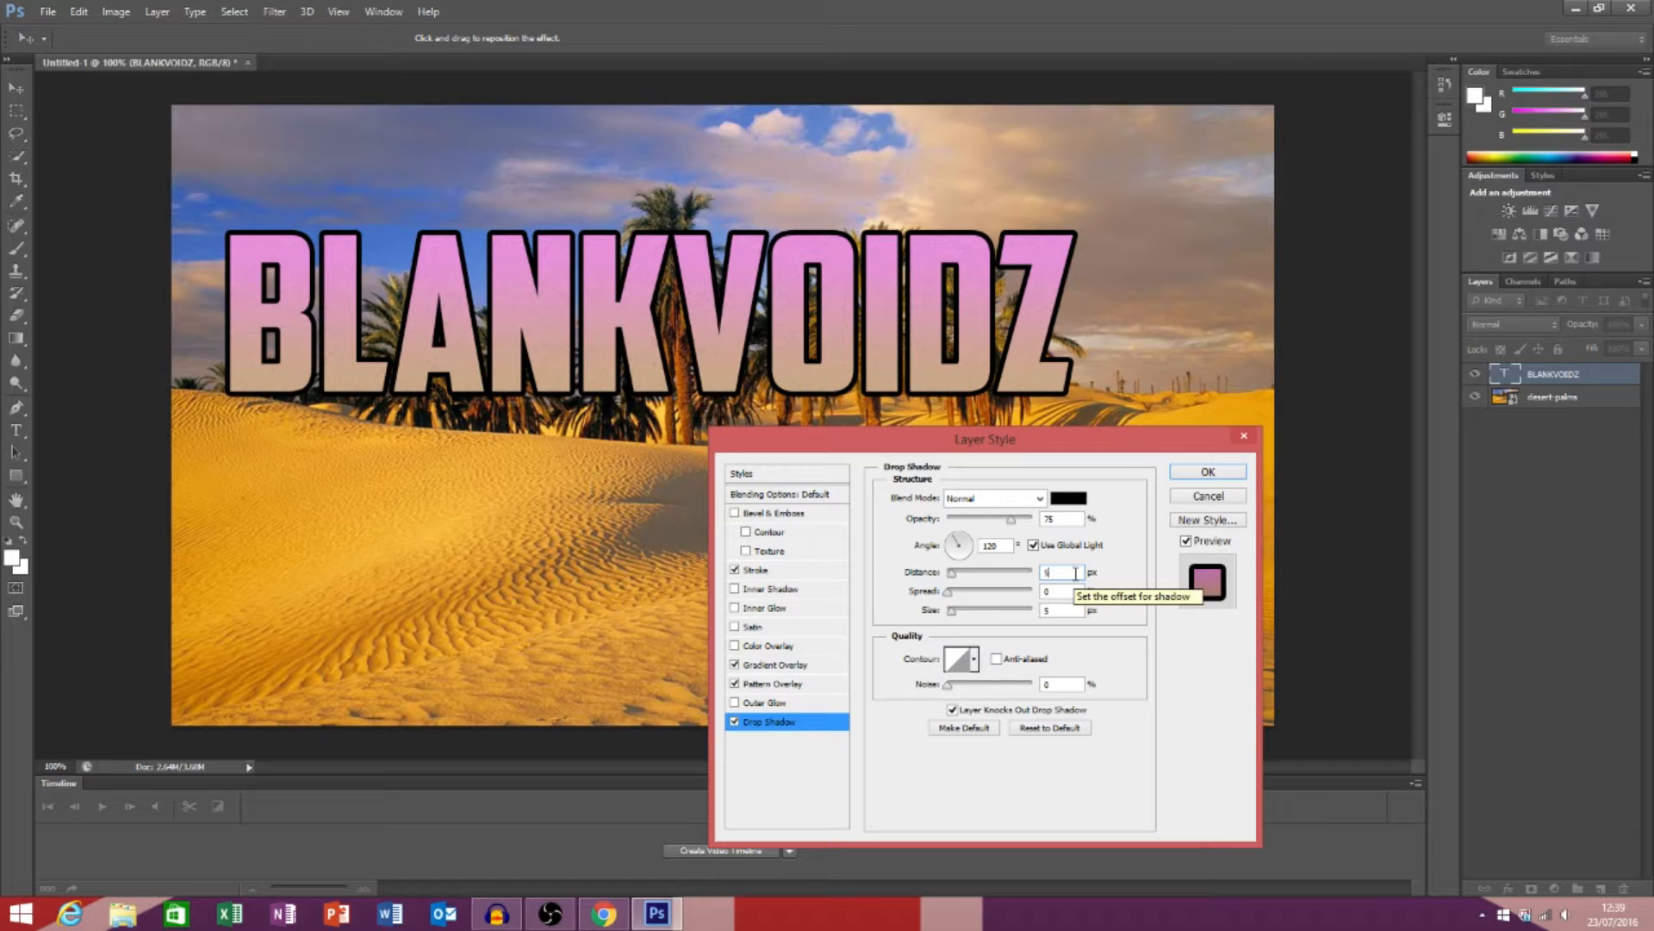
pyautogui.press('BackSpace')
pyautogui.write('33')
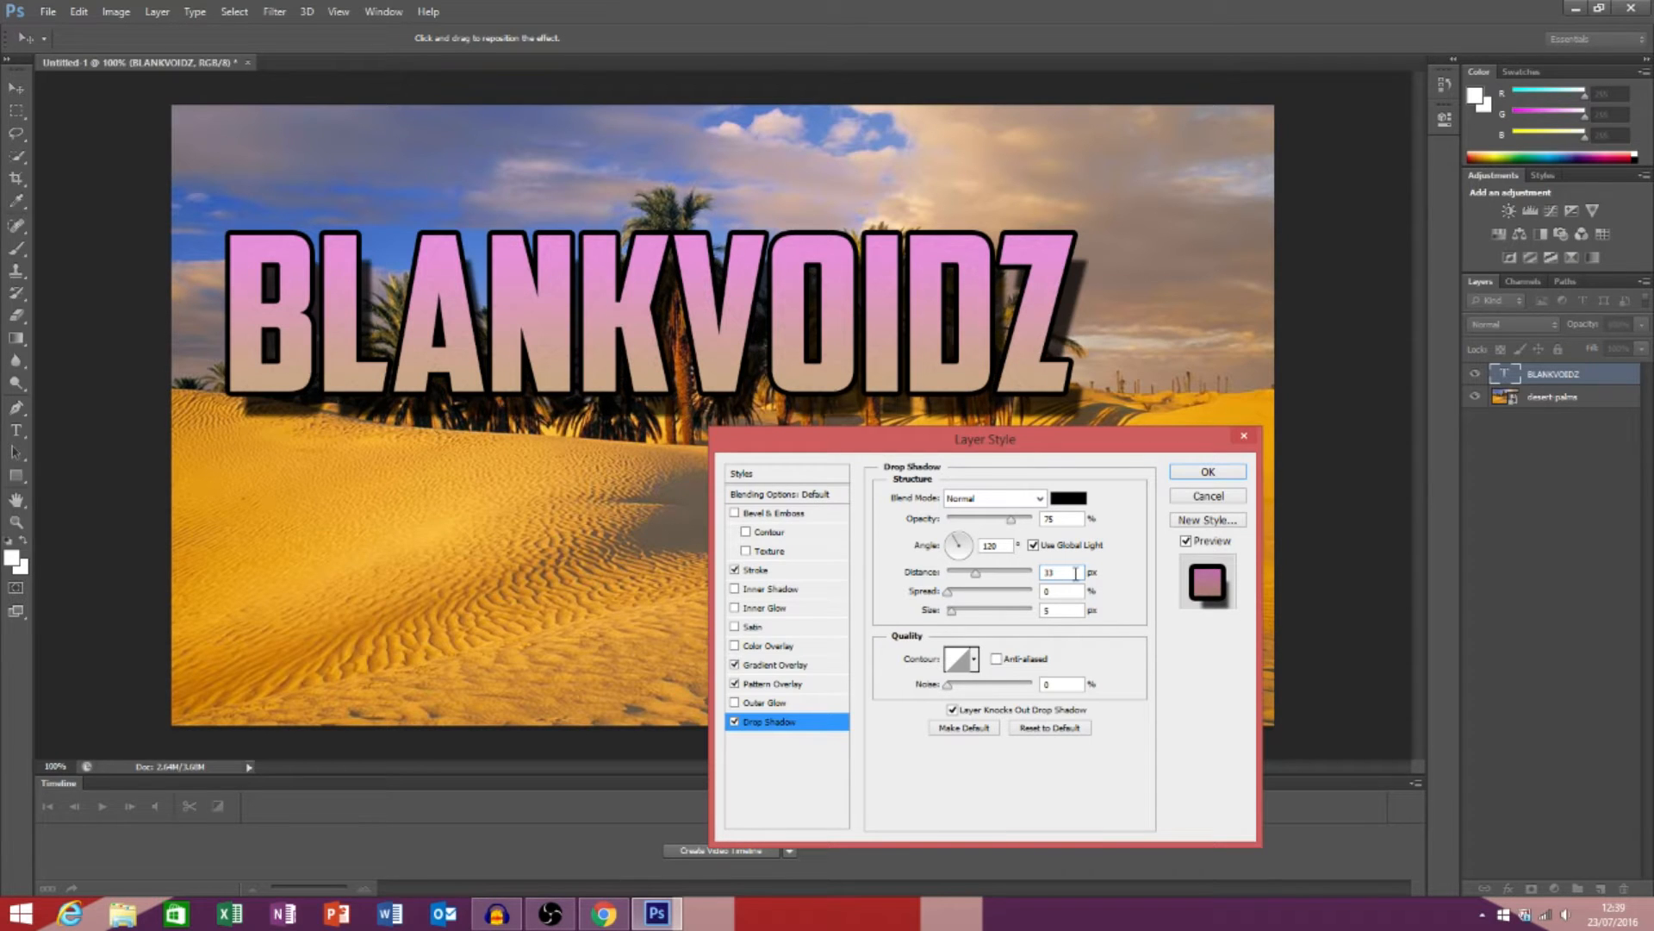
pyautogui.write('33')
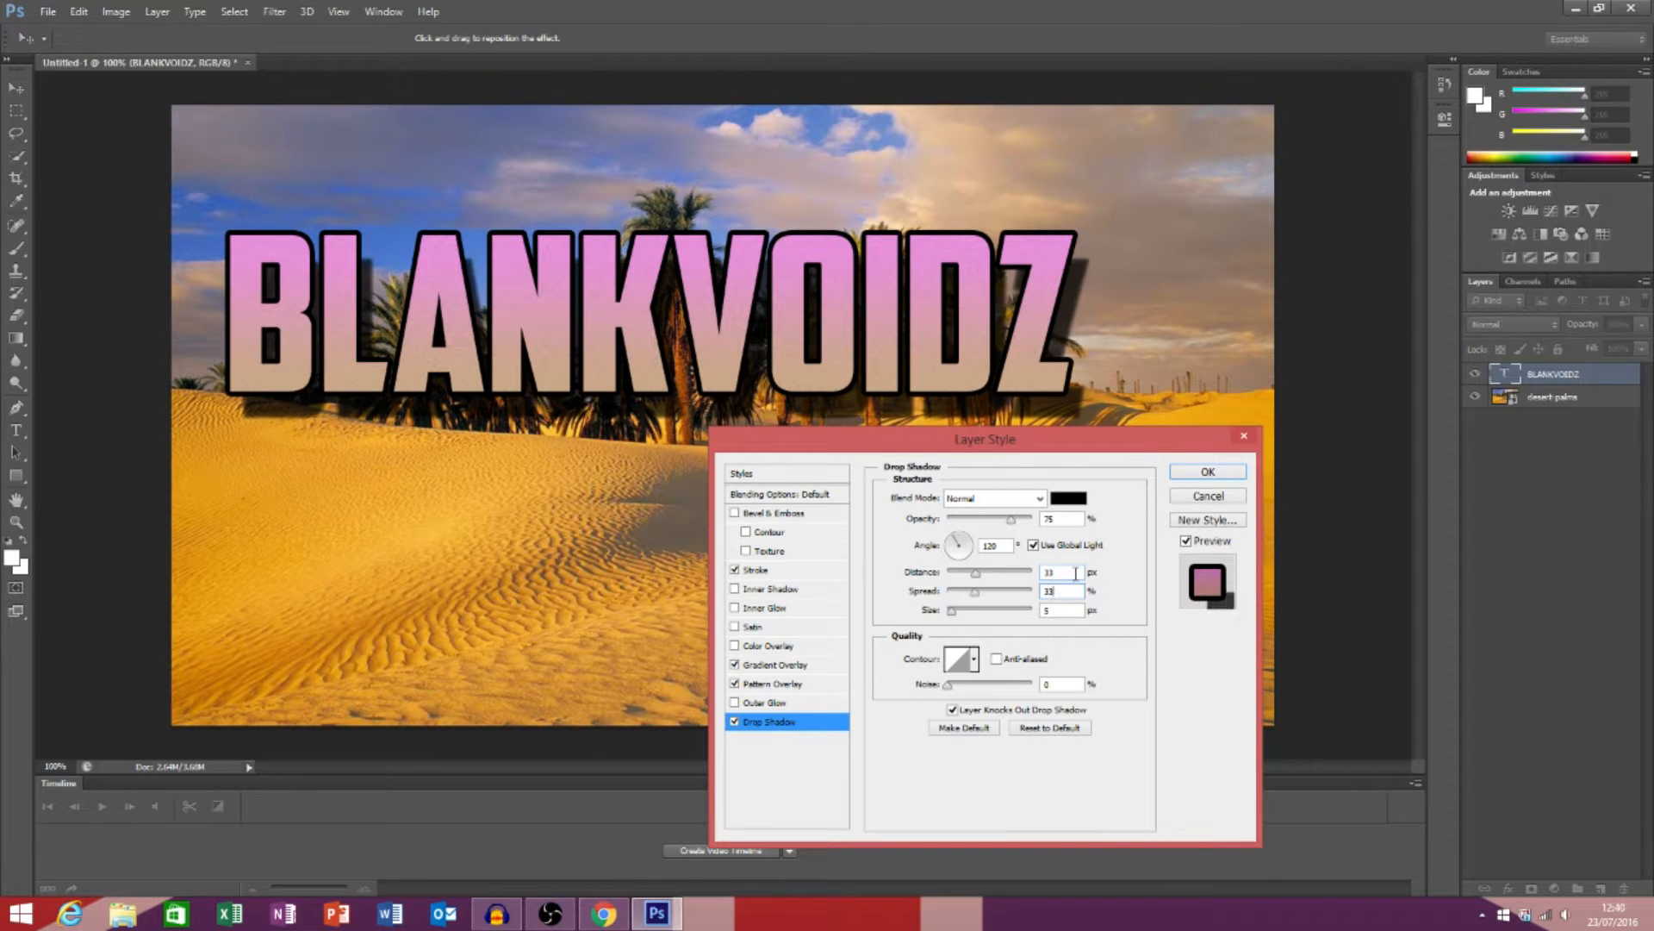
pyautogui.write('33')
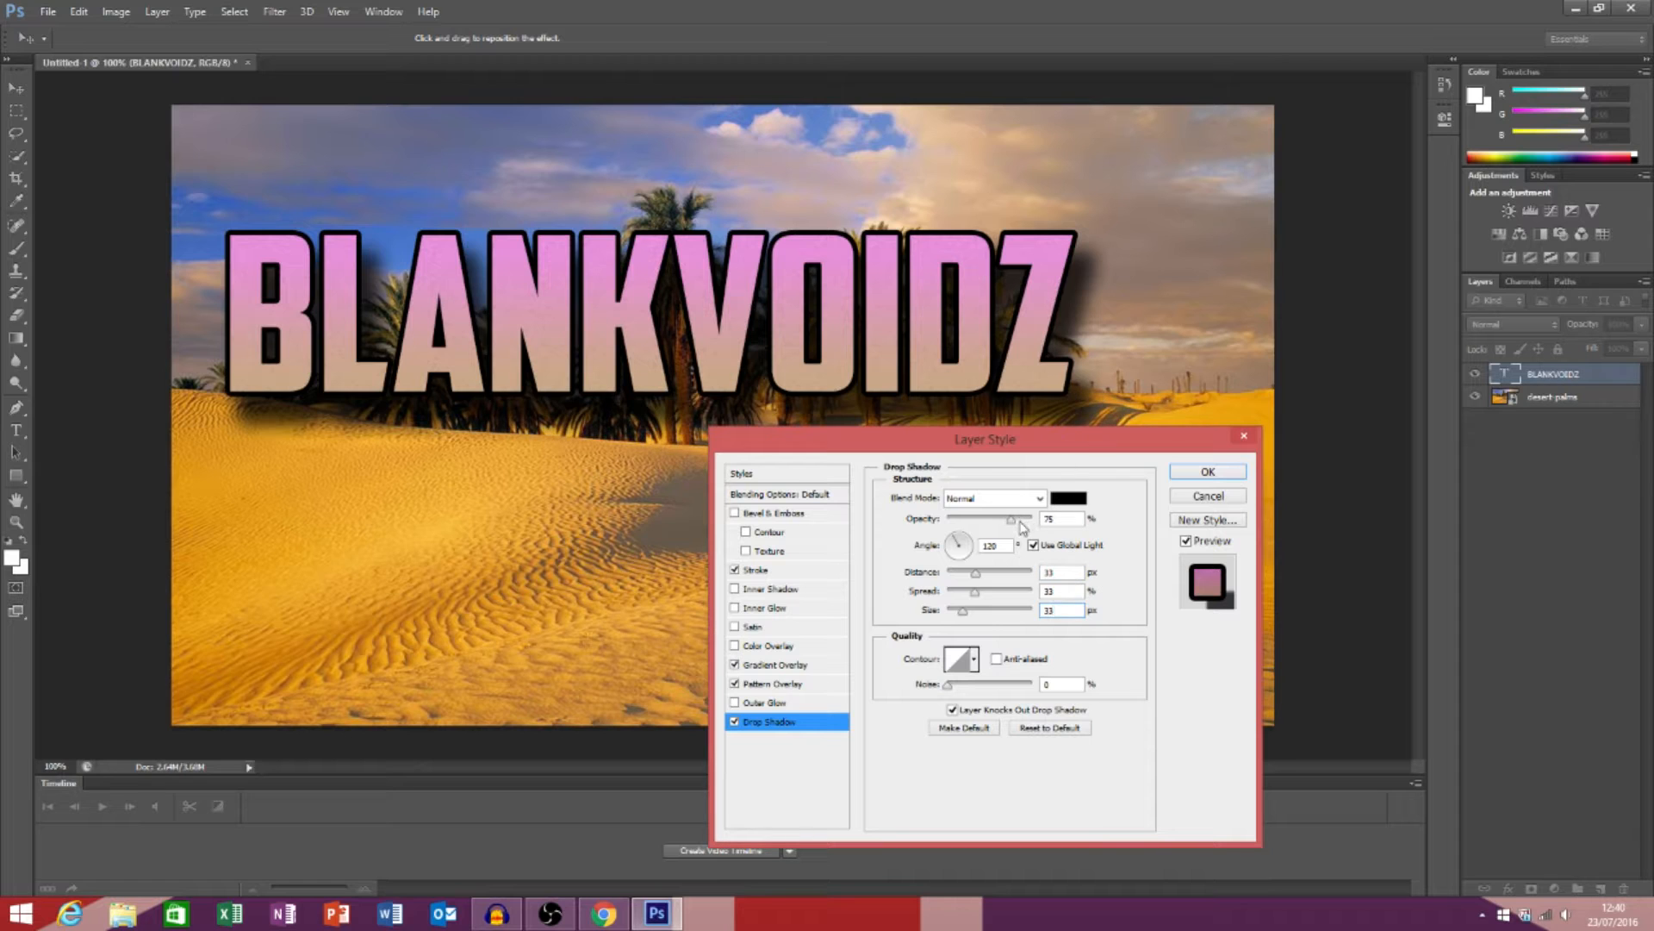
pyautogui.moveTo(1013, 525); pyautogui.dragTo(1047, 527)
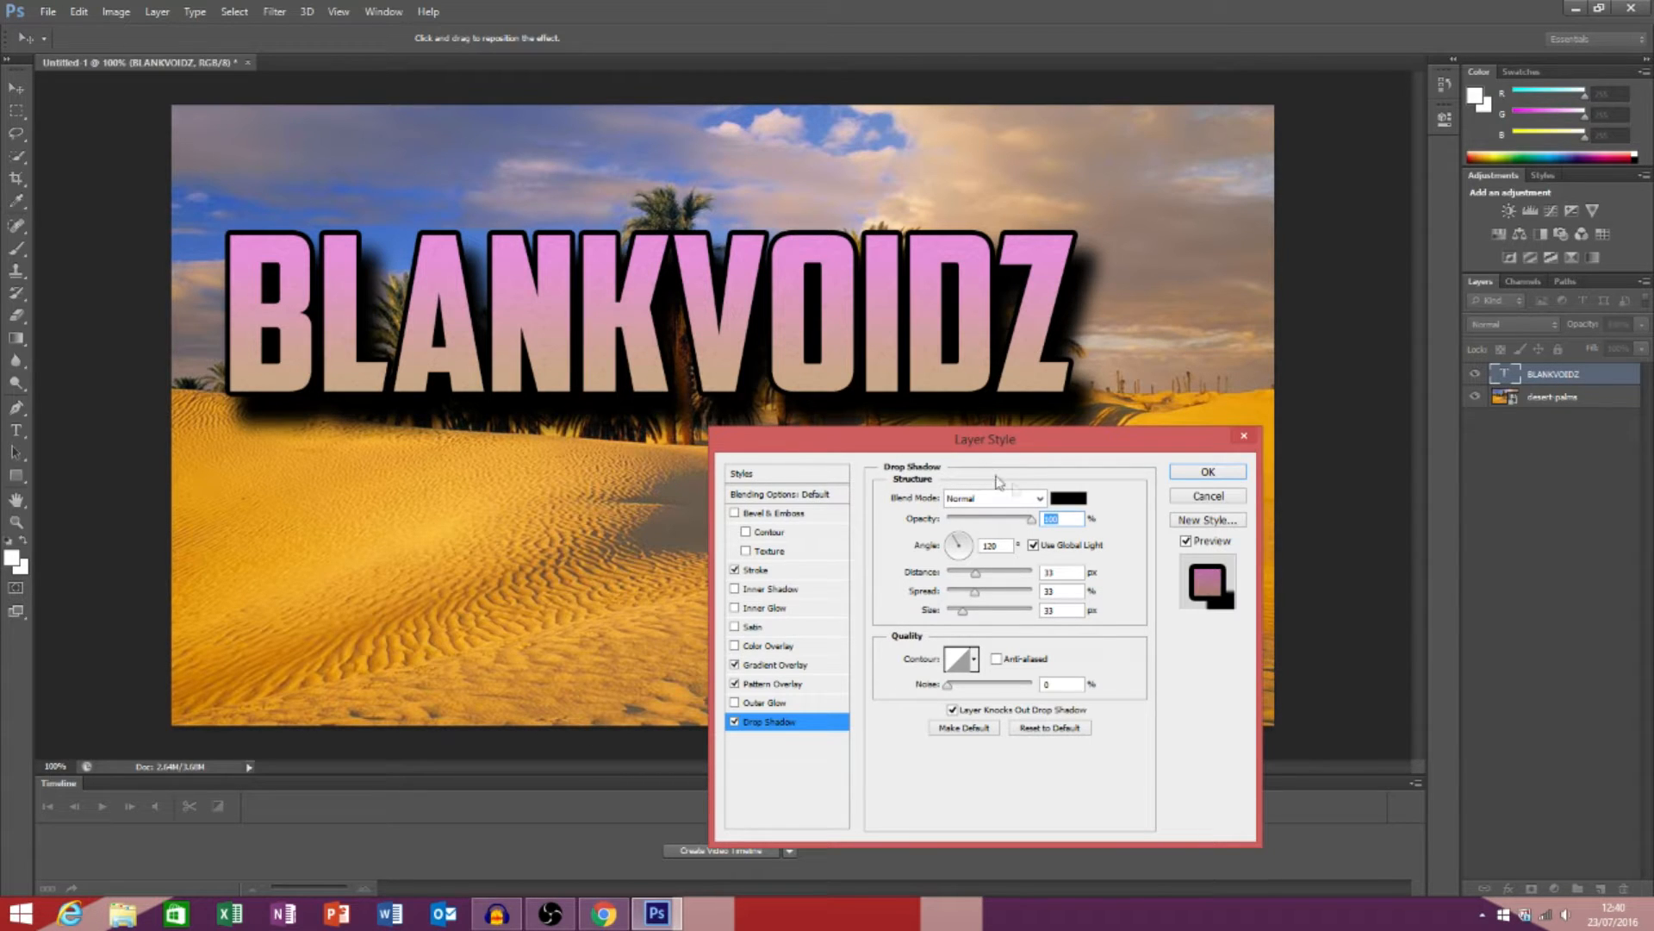
pyautogui.moveTo(1024, 522); pyautogui.dragTo(1111, 527)
# - Try red (f80e0e) and magenta (c712c5) as the drop shadow colour, and return it to black (000000)
pyautogui.click(1069, 501)
pyautogui.click(741, 628)
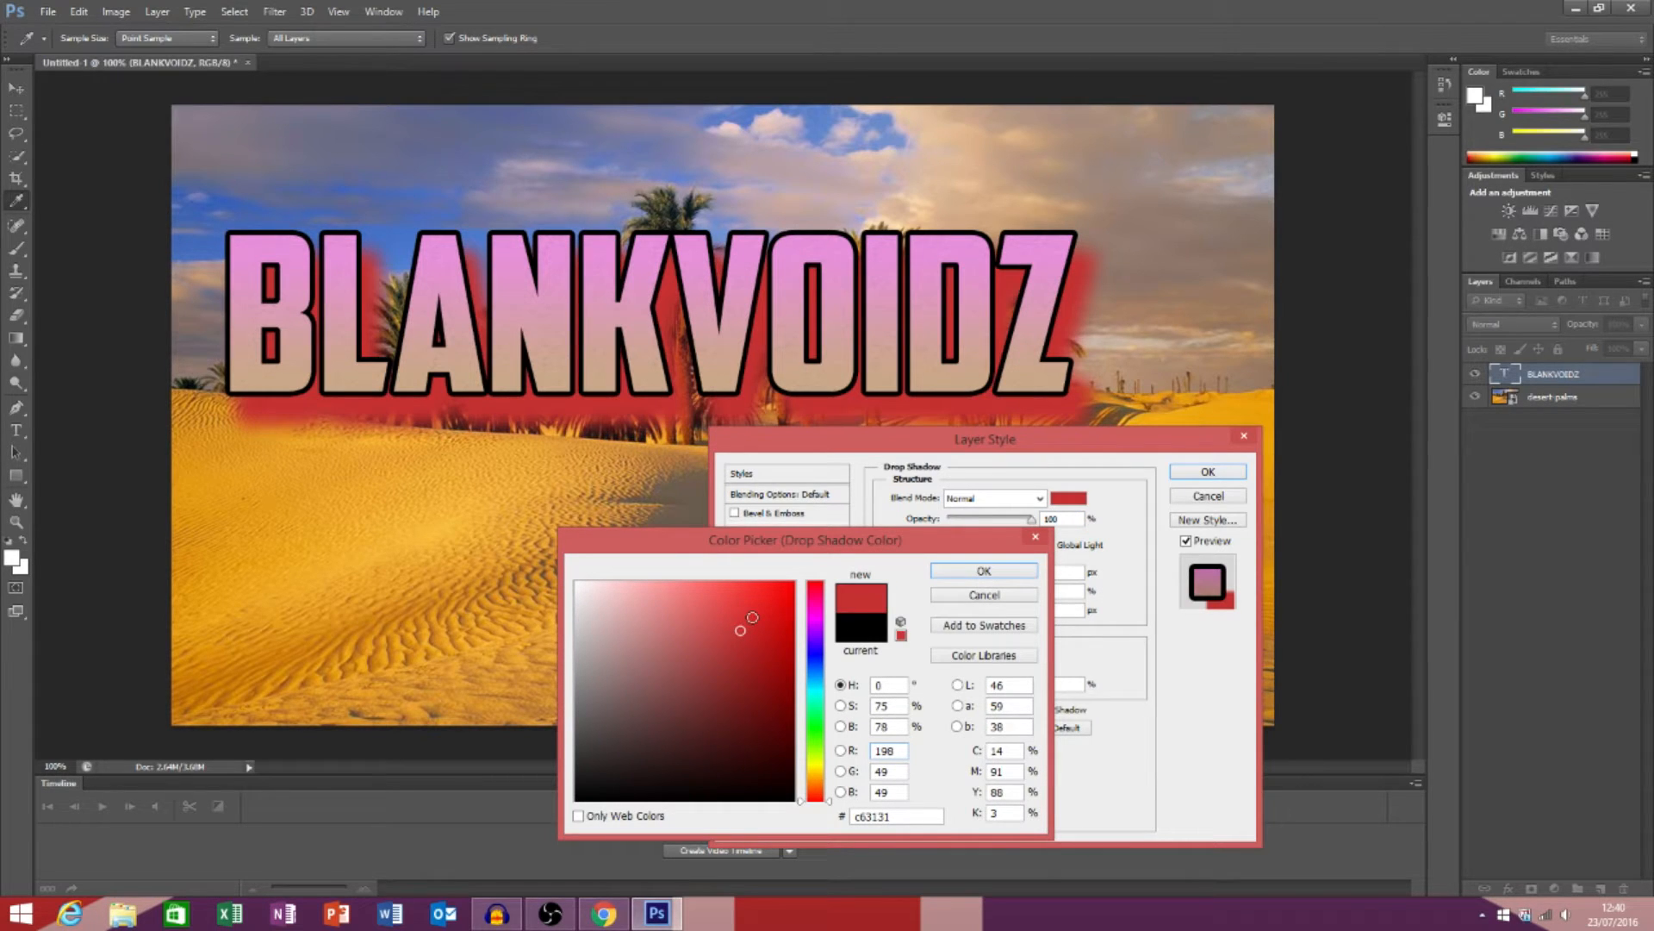
pyautogui.click(782, 587)
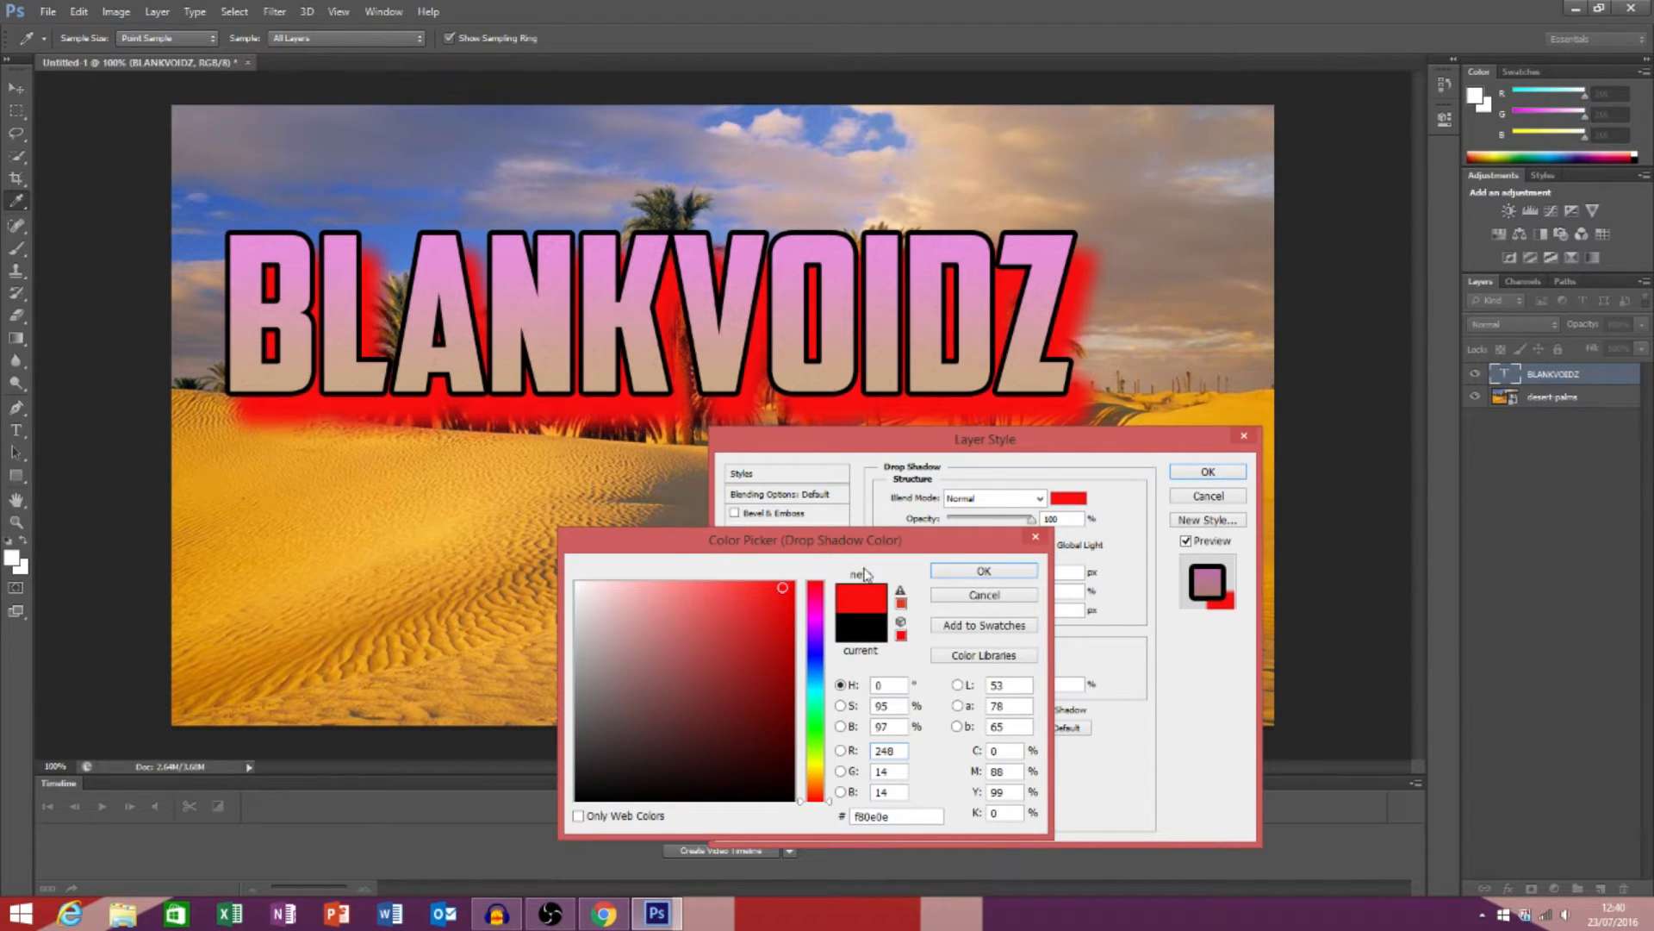
pyautogui.click(807, 617)
pyautogui.click(774, 630)
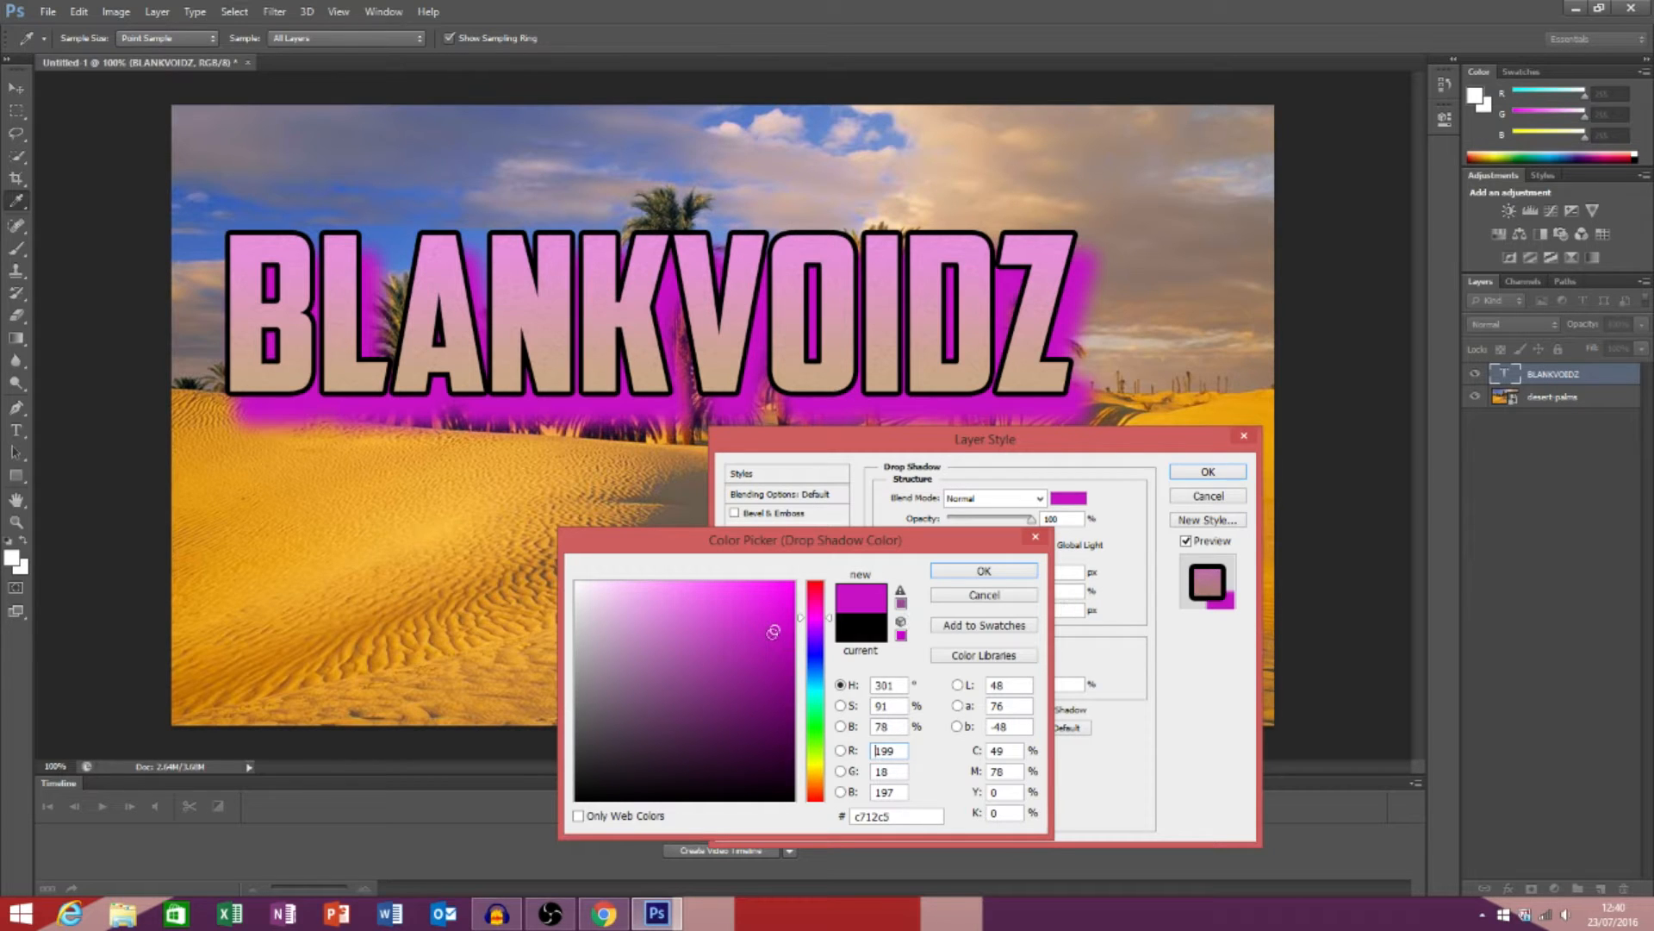
pyautogui.moveTo(773, 631); pyautogui.dragTo(547, 825)
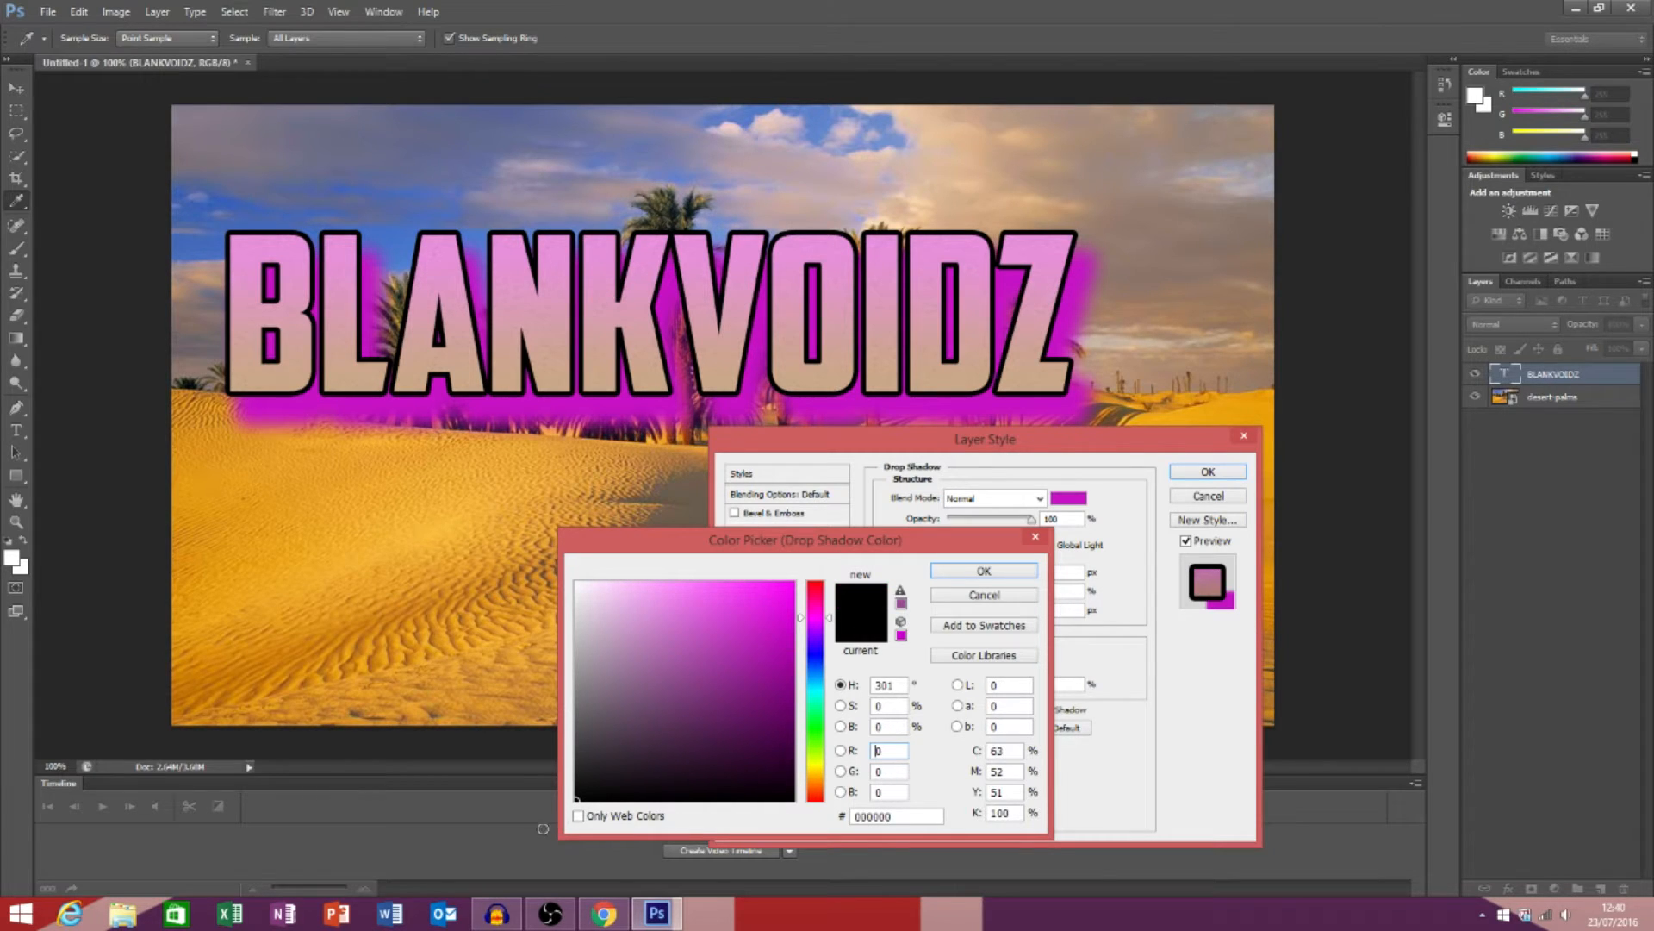
pyautogui.click(961, 579)
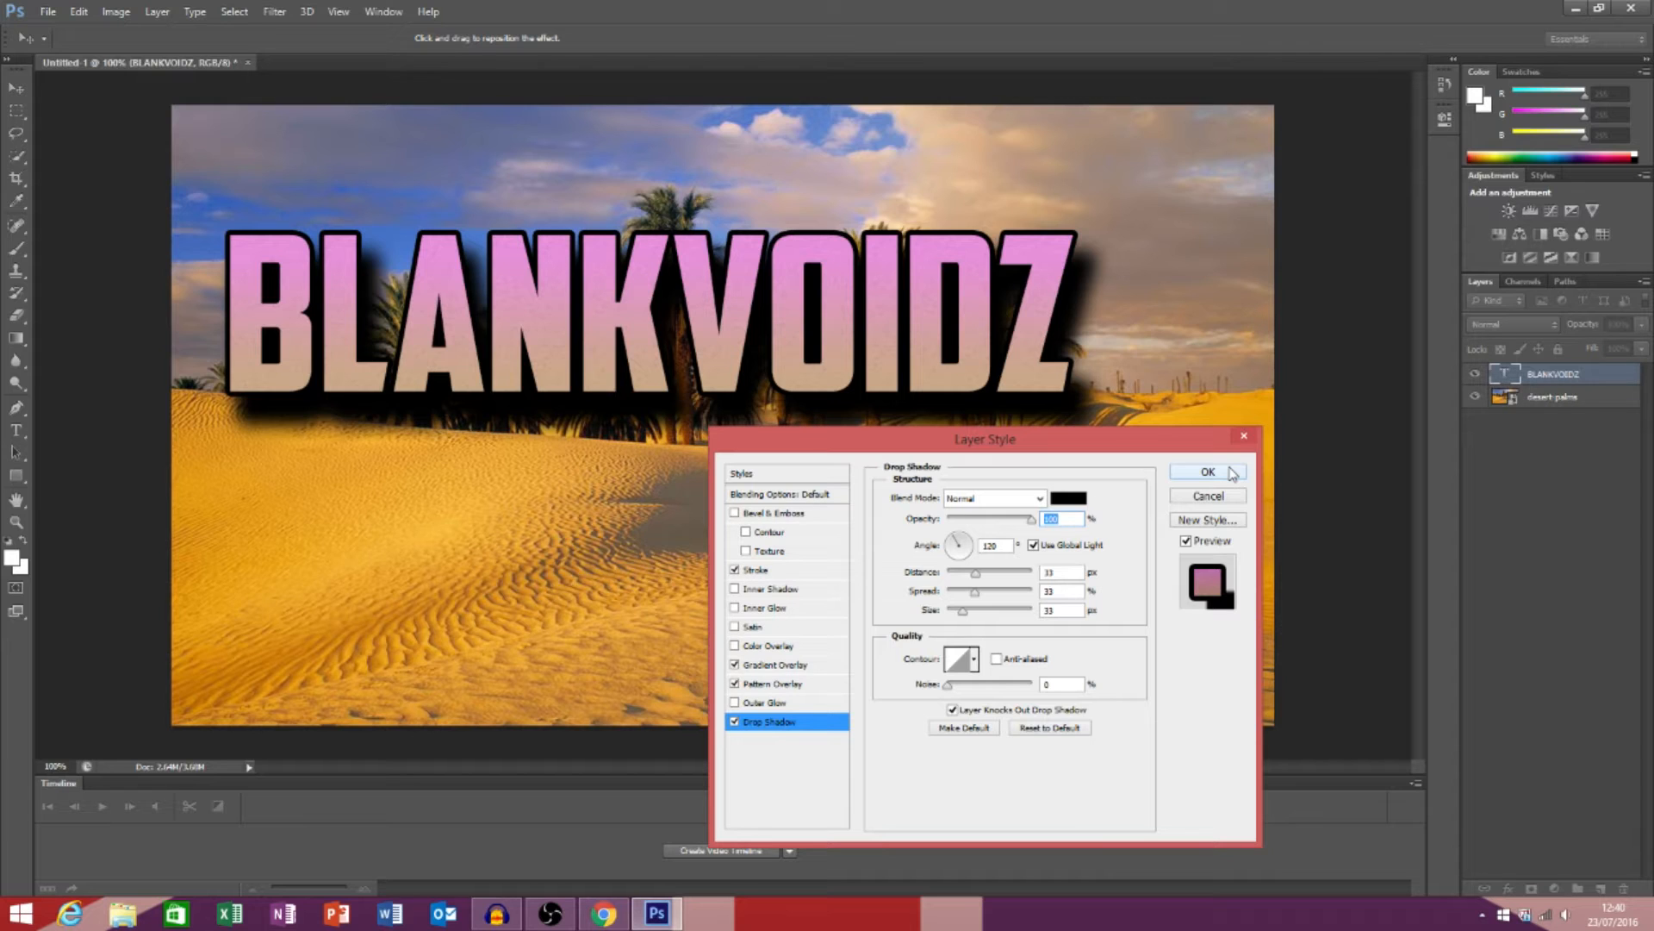
# - Accept the layer style and move the BLANKVOIDZ text down onto the sand, roughly centred near the image's lower edge
pyautogui.click(1232, 473)
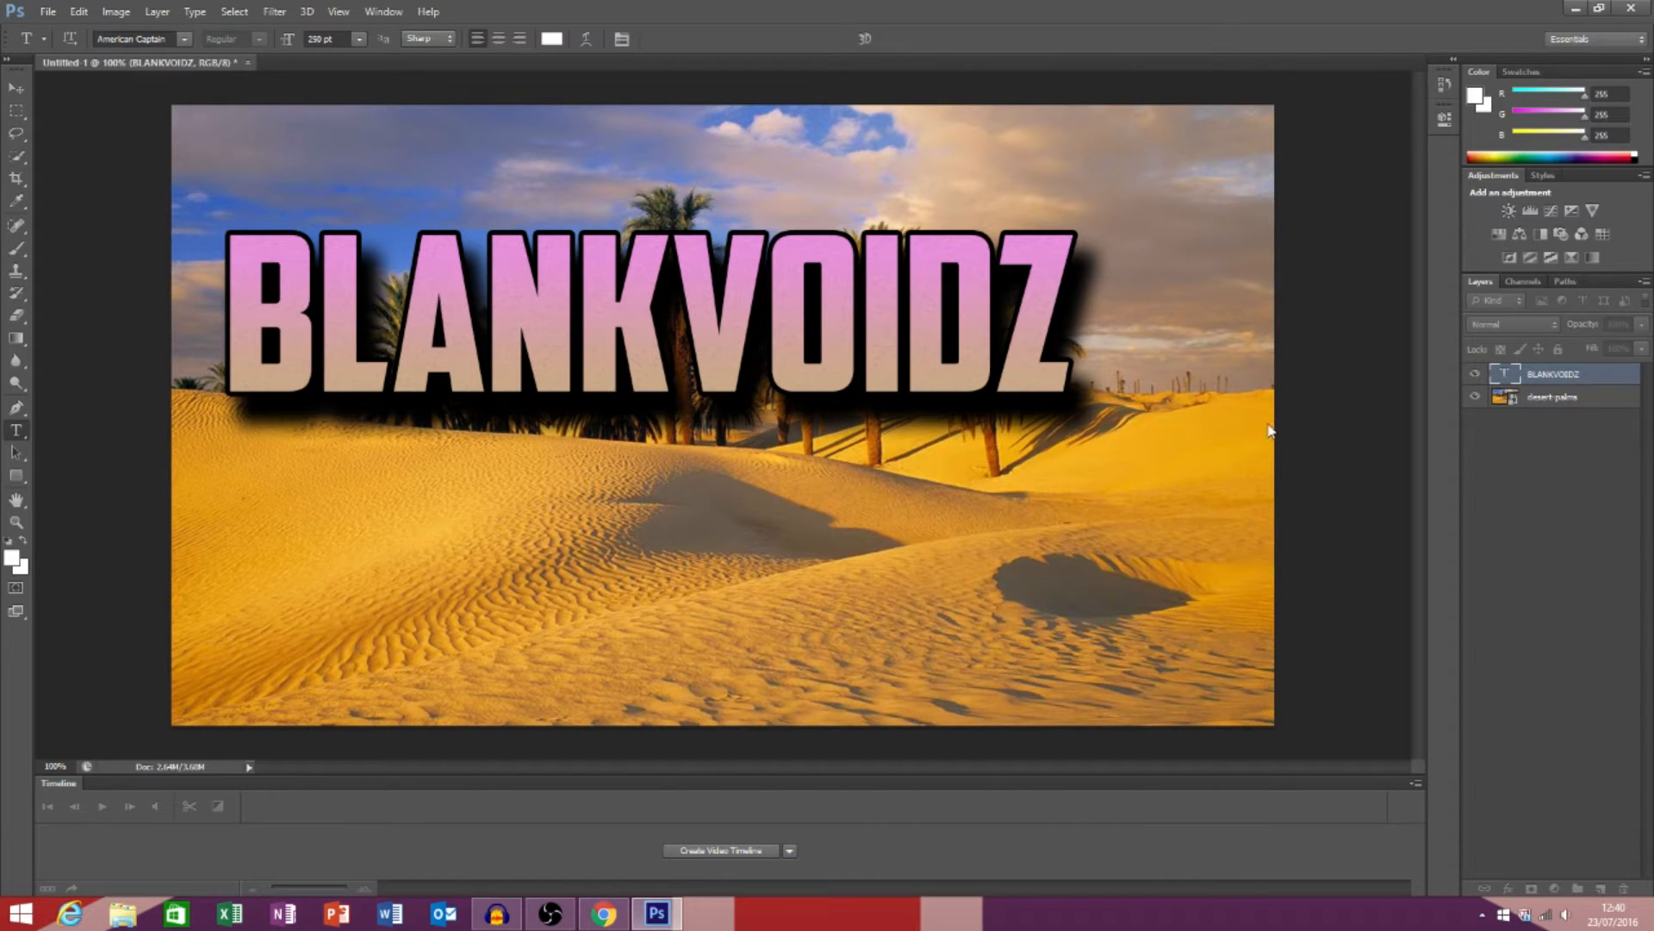
pyautogui.click(16, 88)
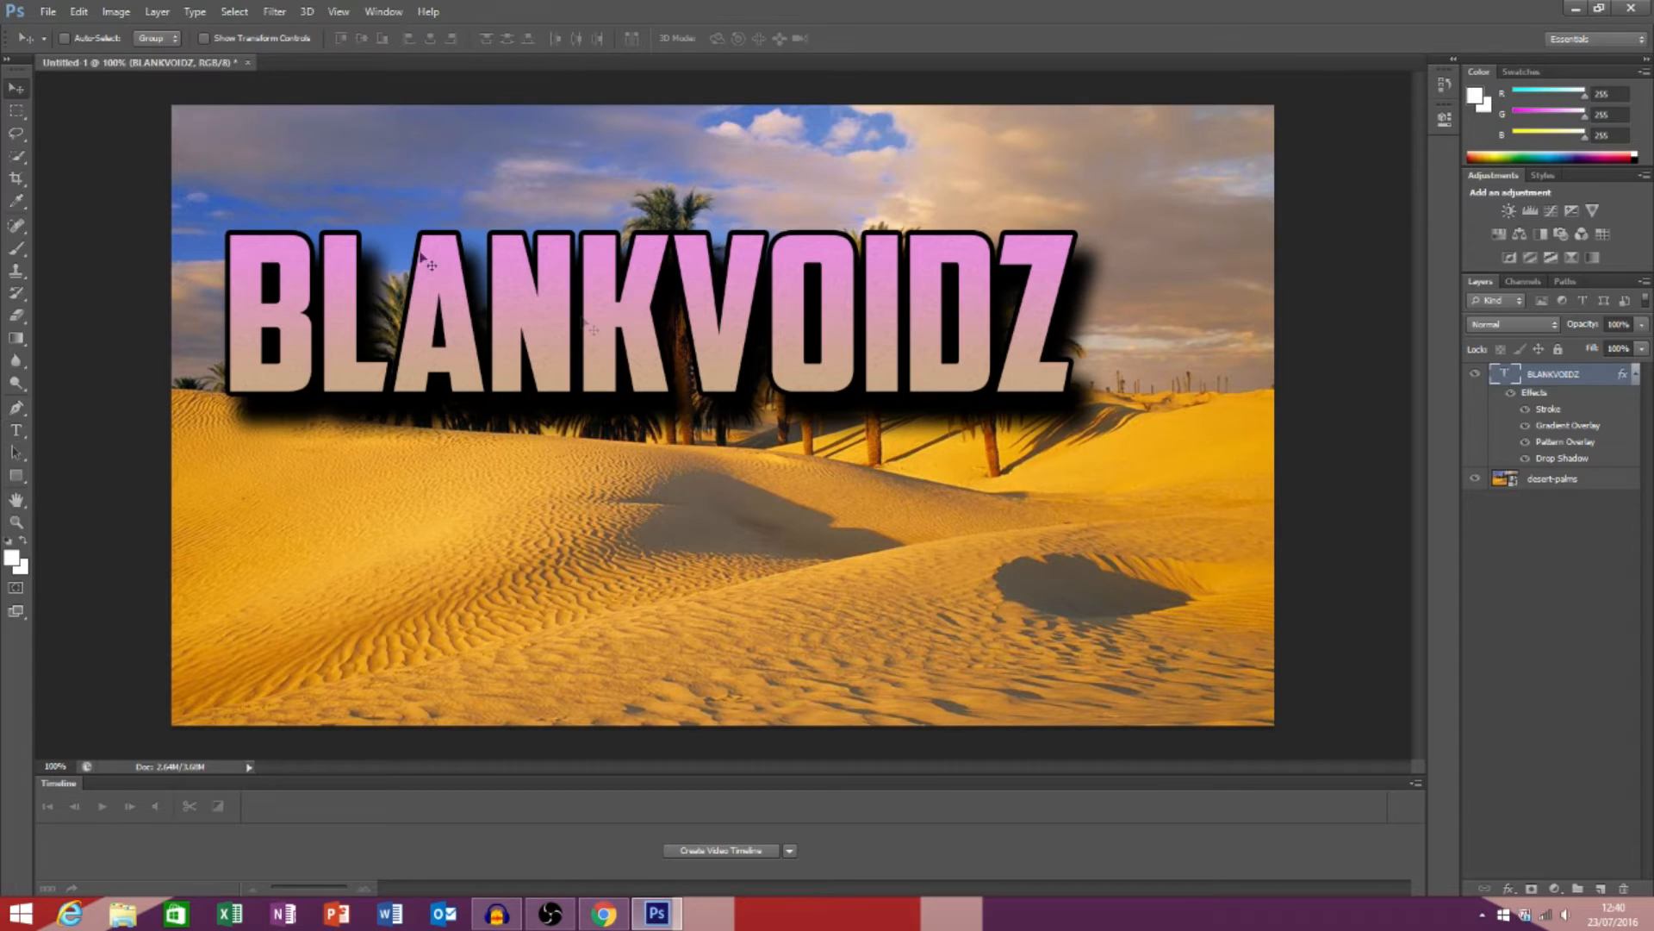
pyautogui.moveTo(654, 334); pyautogui.dragTo(703, 392)
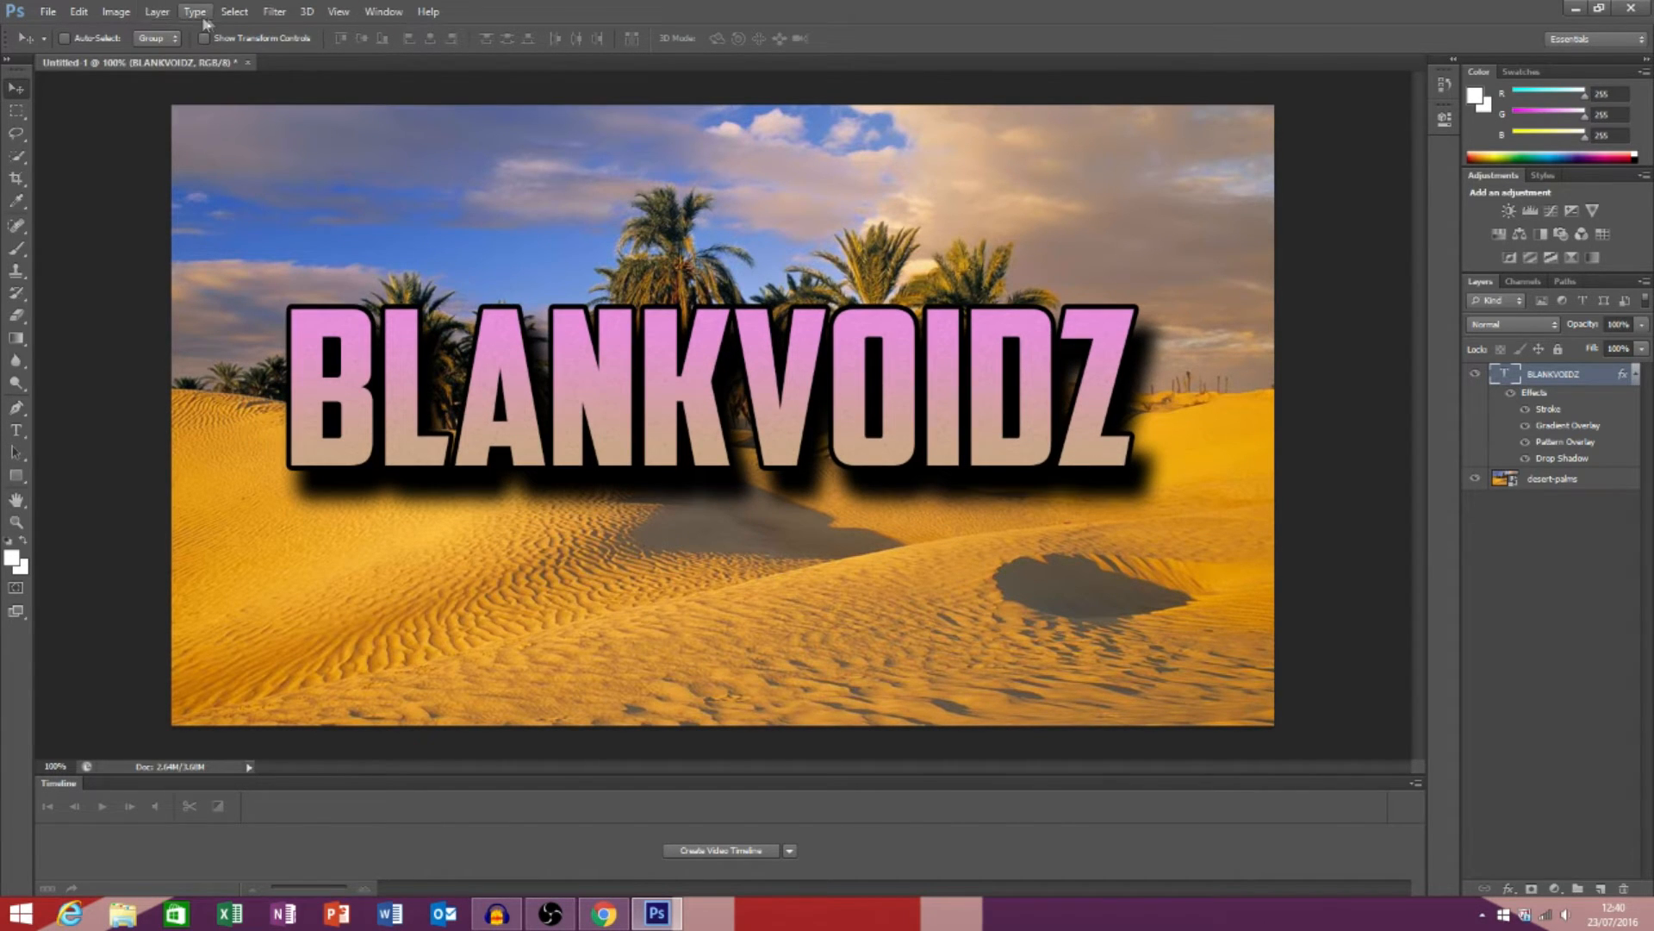
pyautogui.click(156, 11)
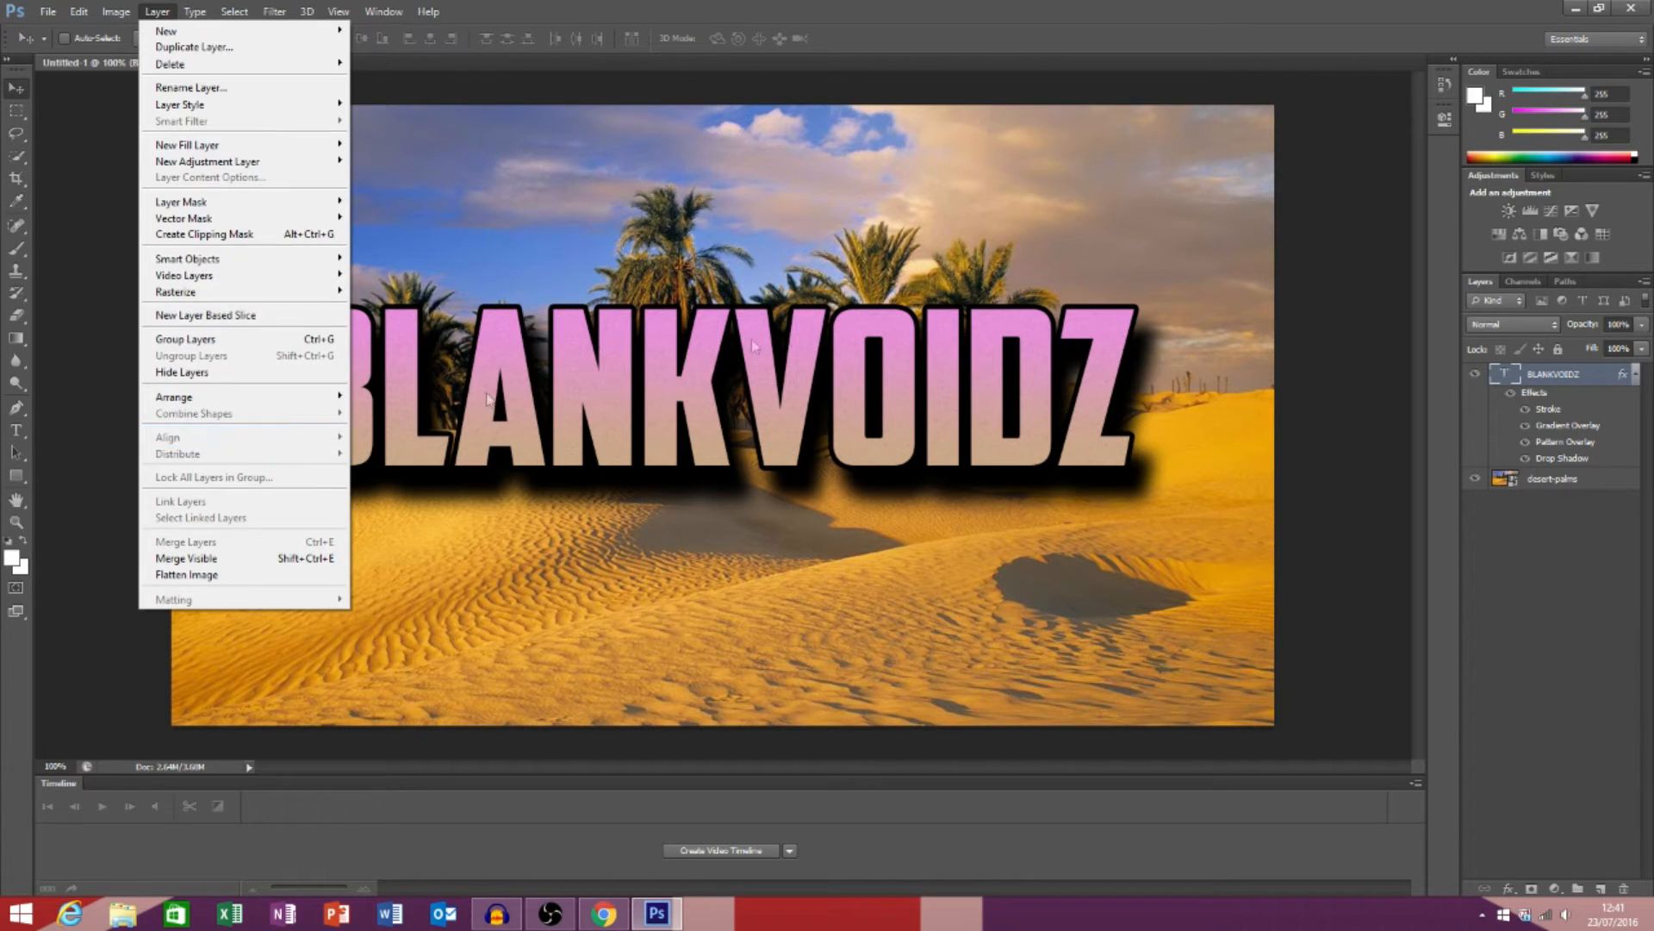
pyautogui.click(779, 331)
pyautogui.moveTo(766, 359); pyautogui.dragTo(758, 630)
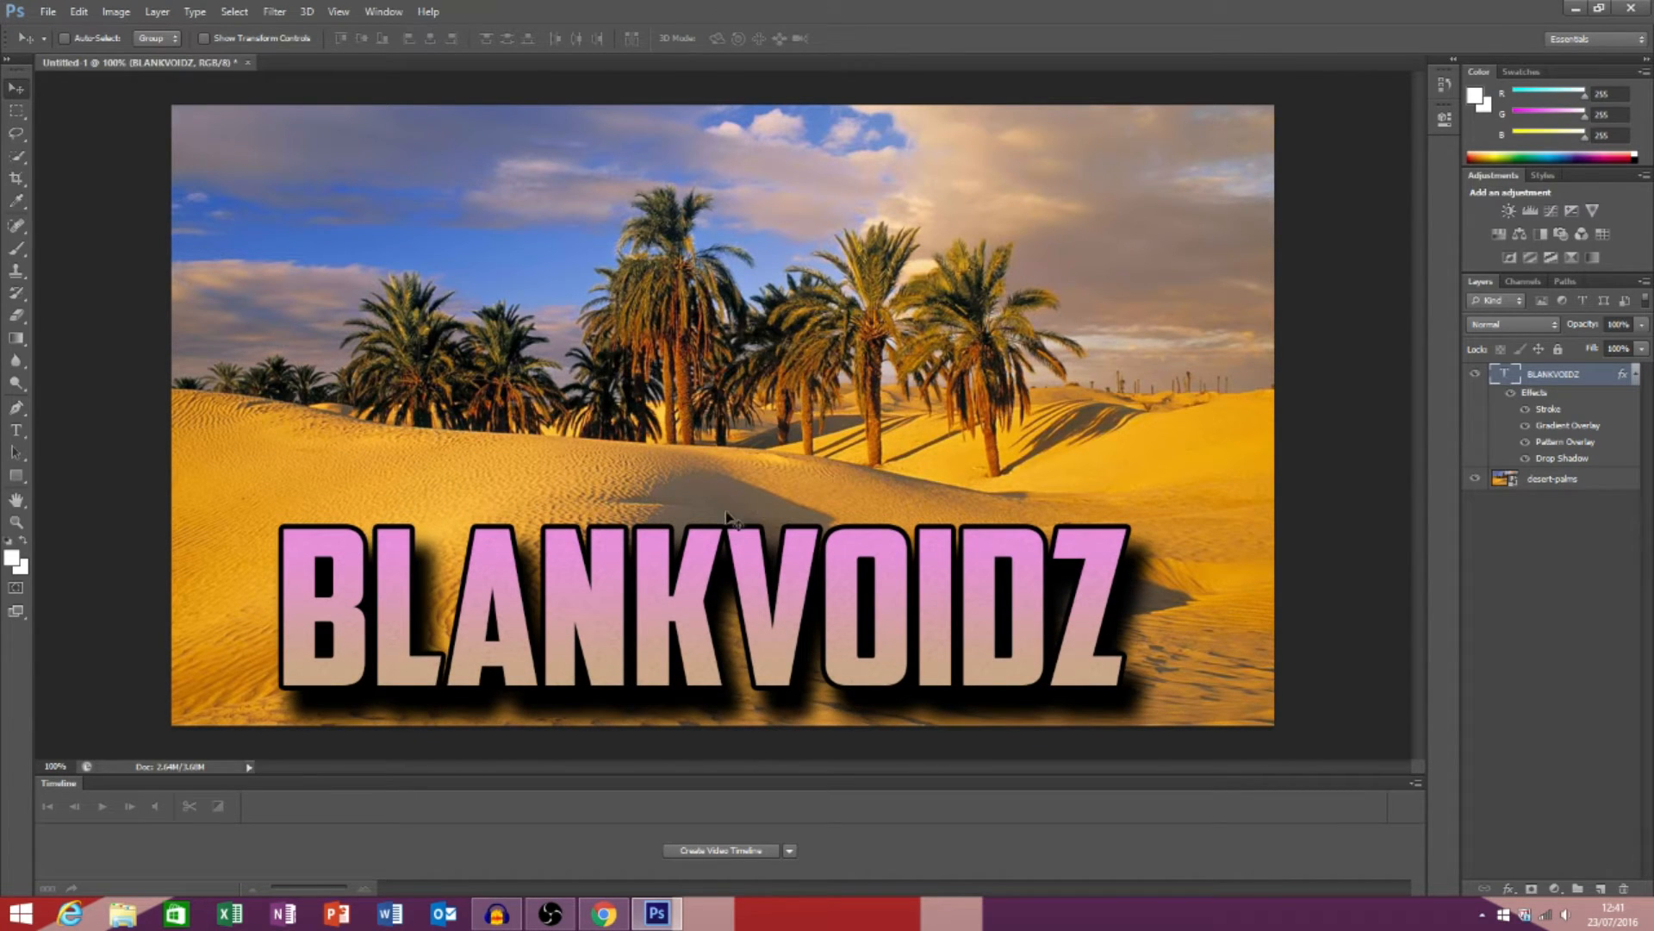
pyautogui.moveTo(715, 582); pyautogui.dragTo(726, 584)
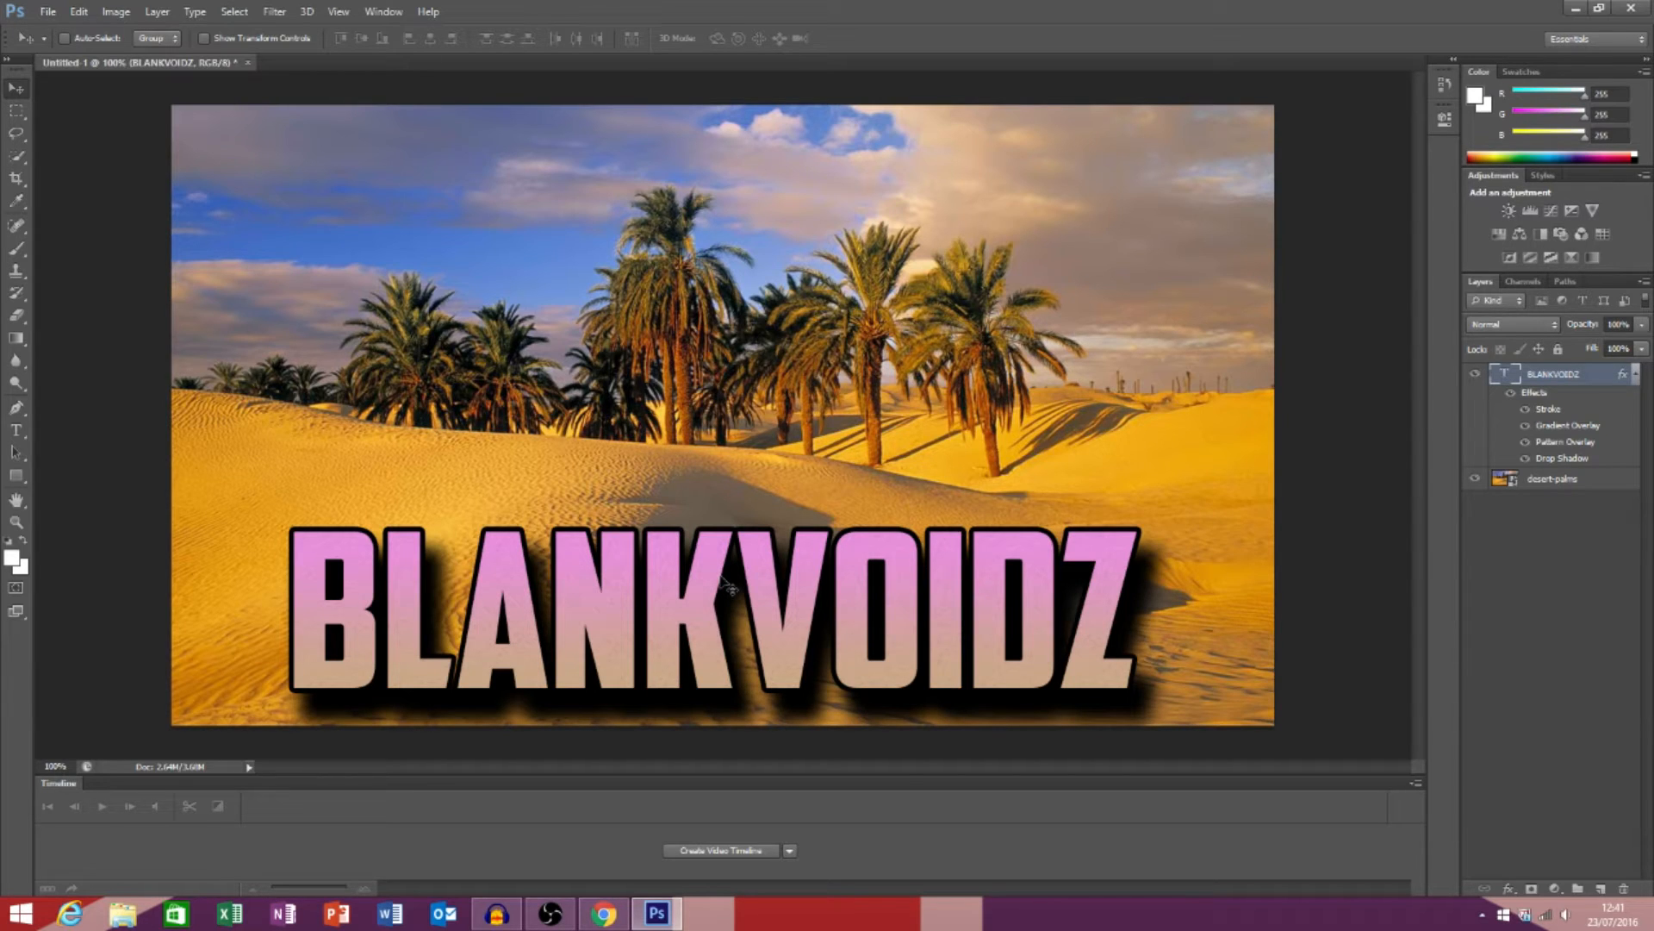
# - Start saving the finished title image under a new file and set its format to PNG (*.PNG;*.PNS)
pyautogui.click(46, 11)
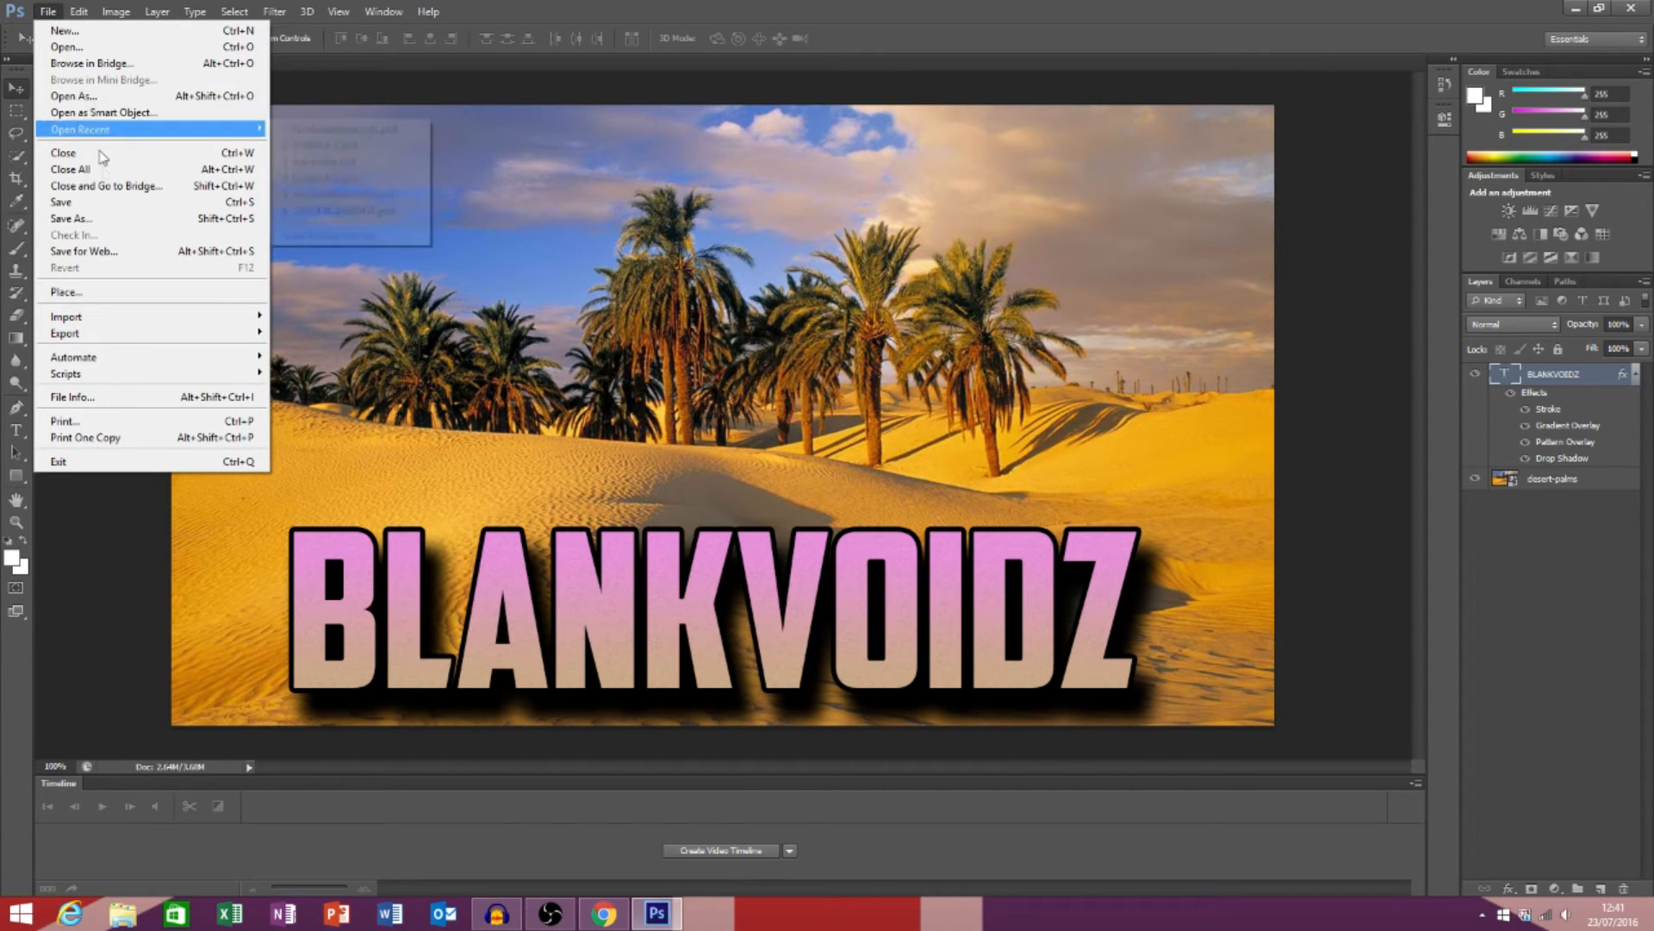
pyautogui.click(110, 221)
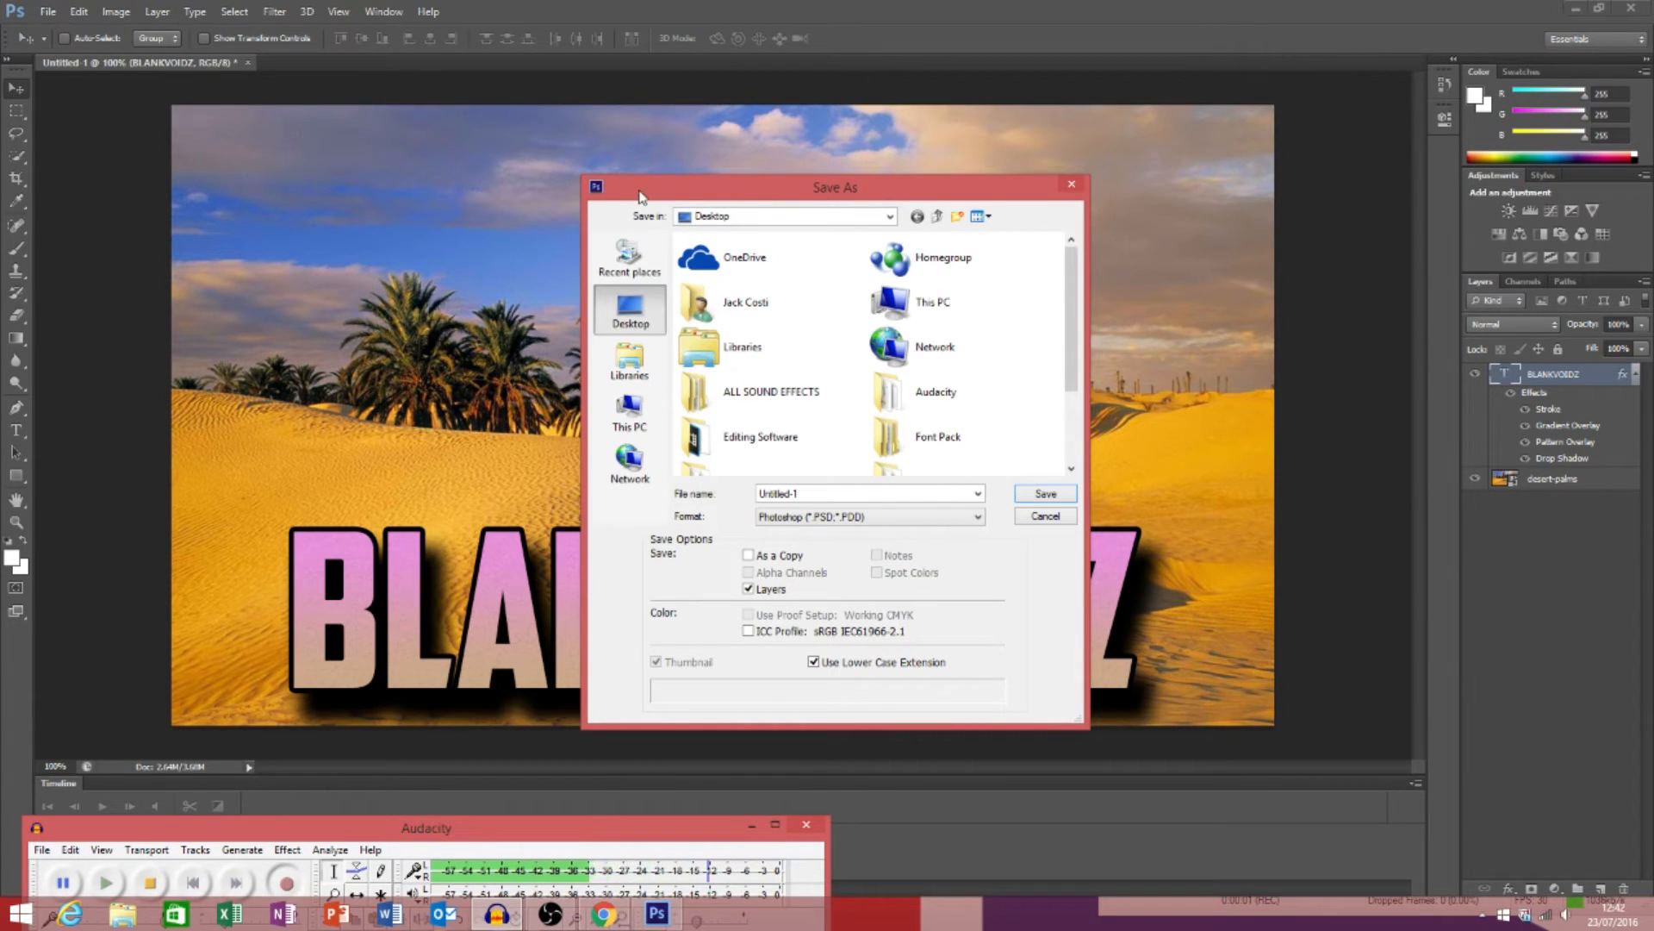
pyautogui.click(640, 195)
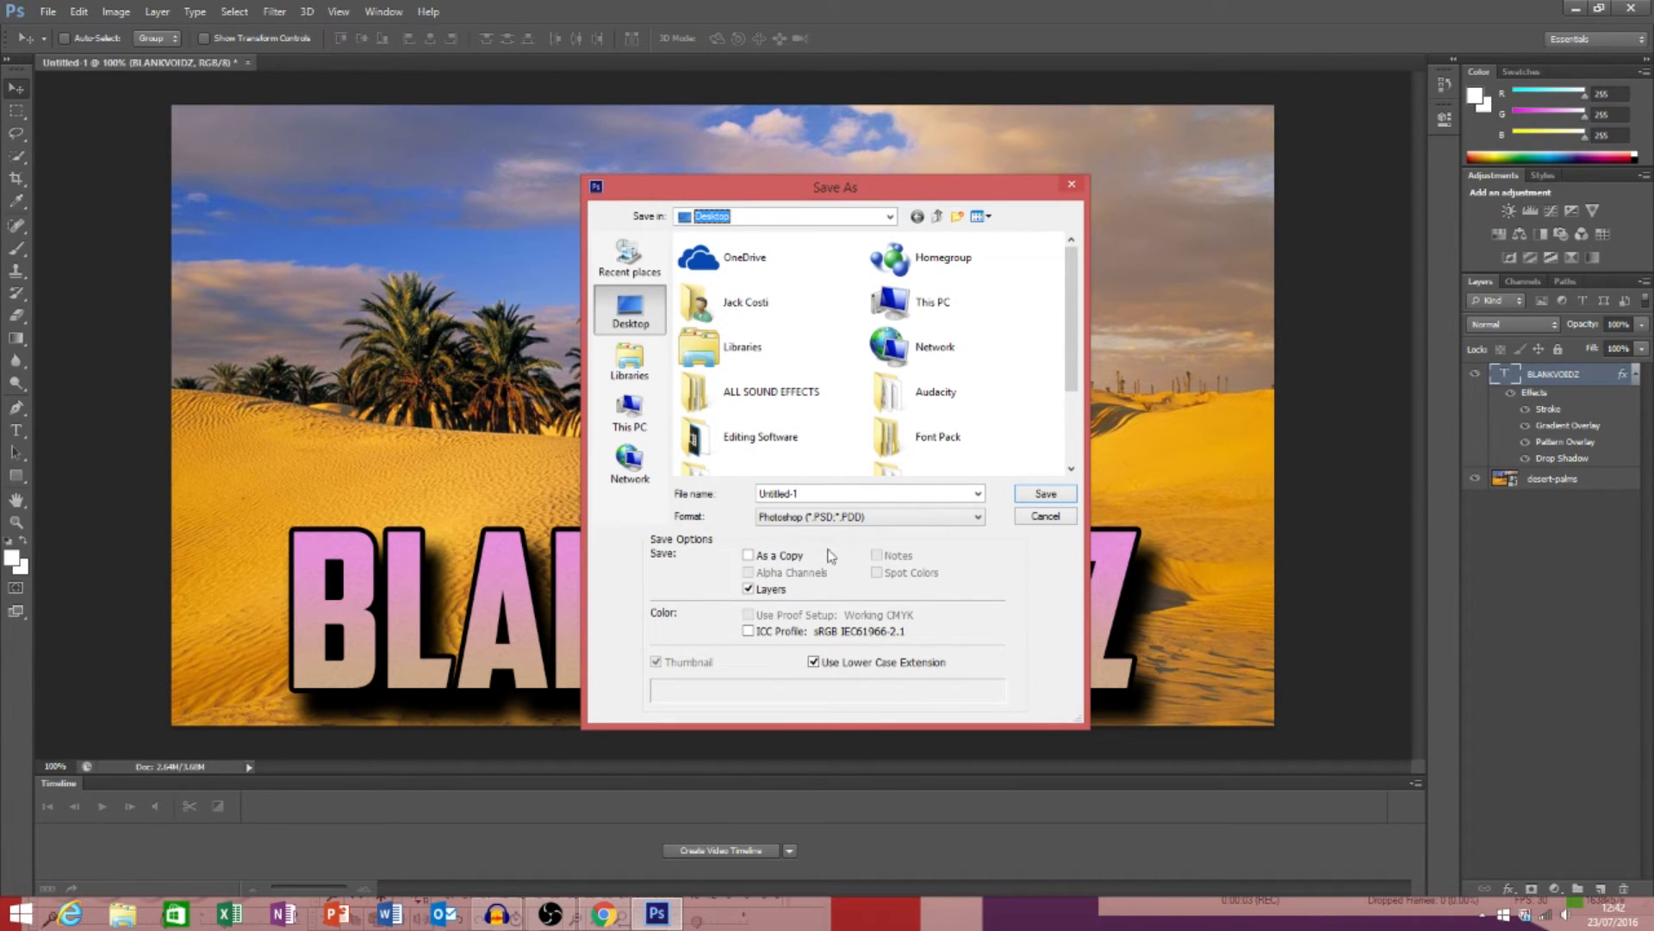
pyautogui.click(824, 516)
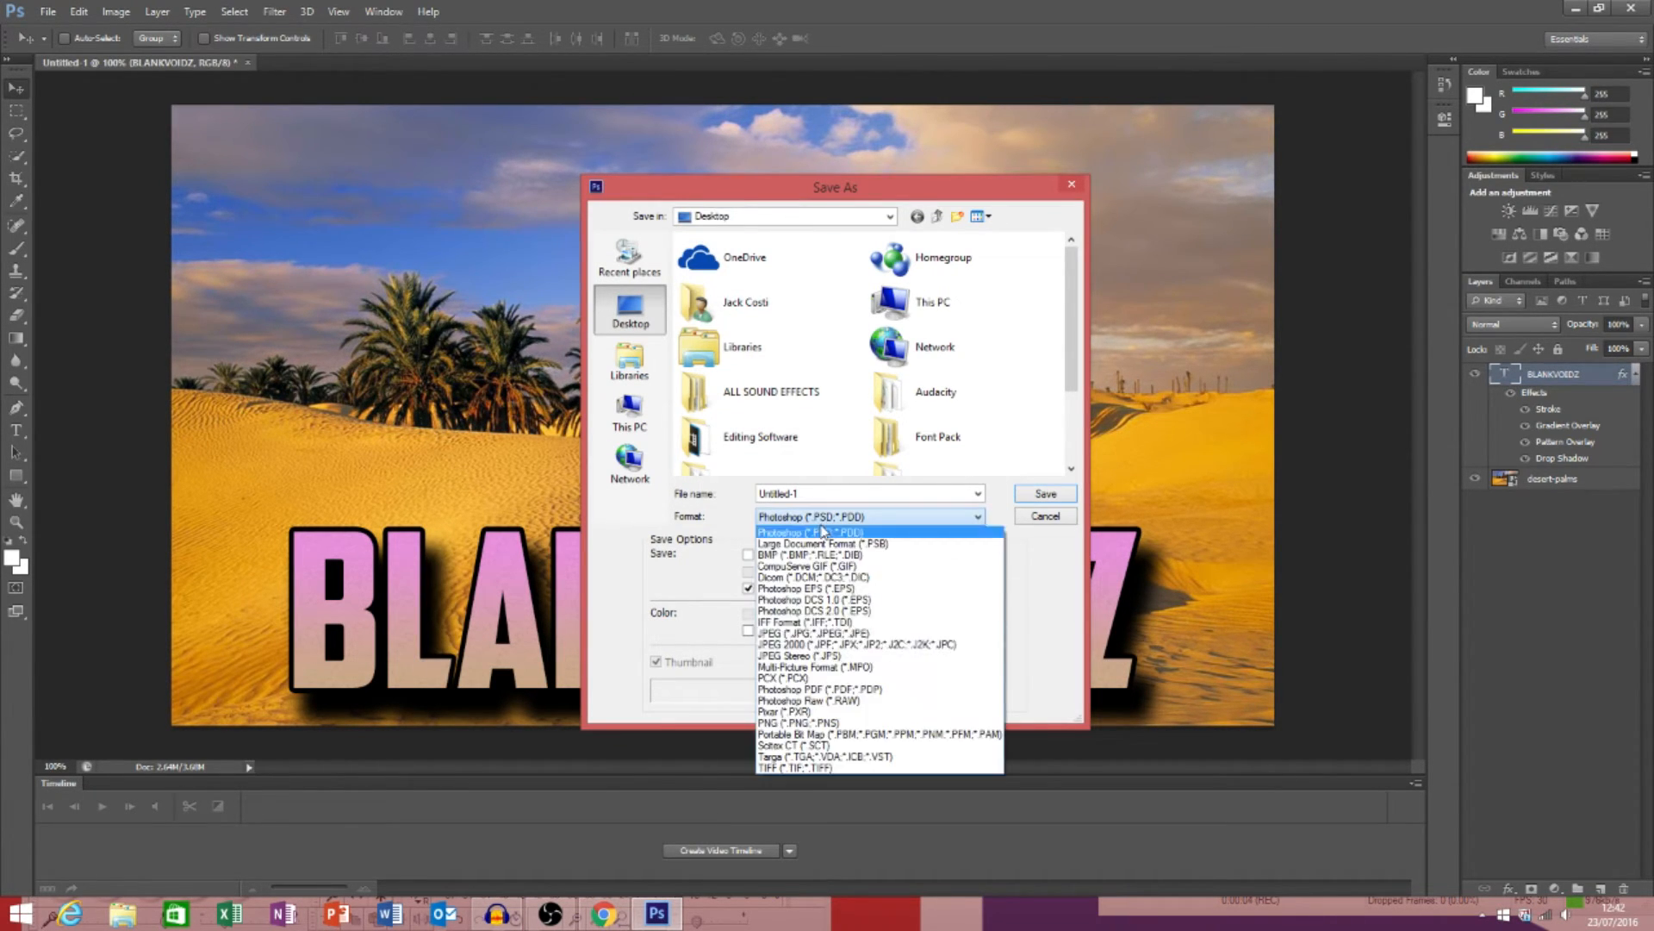
pyautogui.click(815, 724)
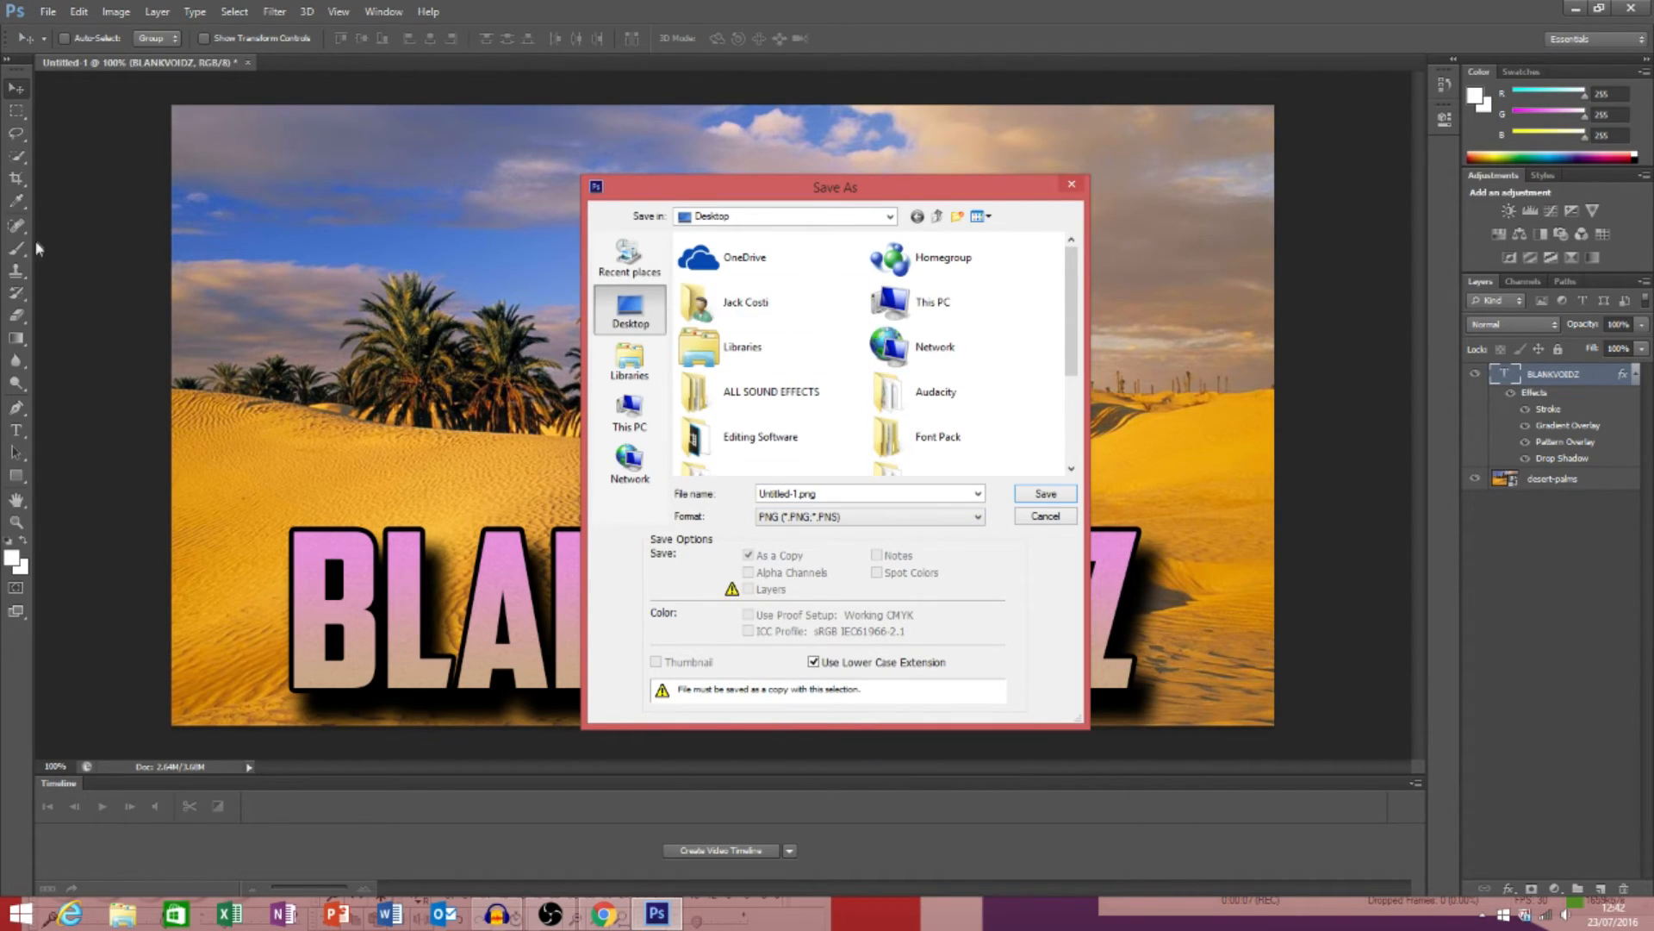
# - Replace the file name with lol.png and save the PNG copy to the Desktop
pyautogui.doubleClick(798, 492)
pyautogui.moveTo(817, 494); pyautogui.dragTo(793, 494)
pyautogui.click(798, 493)
pyautogui.press('BackSpace')
pyautogui.press('BackSpace')
pyautogui.press('BackSpace')
pyautogui.press('BackSpace')
pyautogui.press('BackSpace')
pyautogui.press('BackSpace')
pyautogui.press('BackSpace')
pyautogui.press('BackSpace')
pyautogui.press('BackSpace')
pyautogui.press('BackSpace')
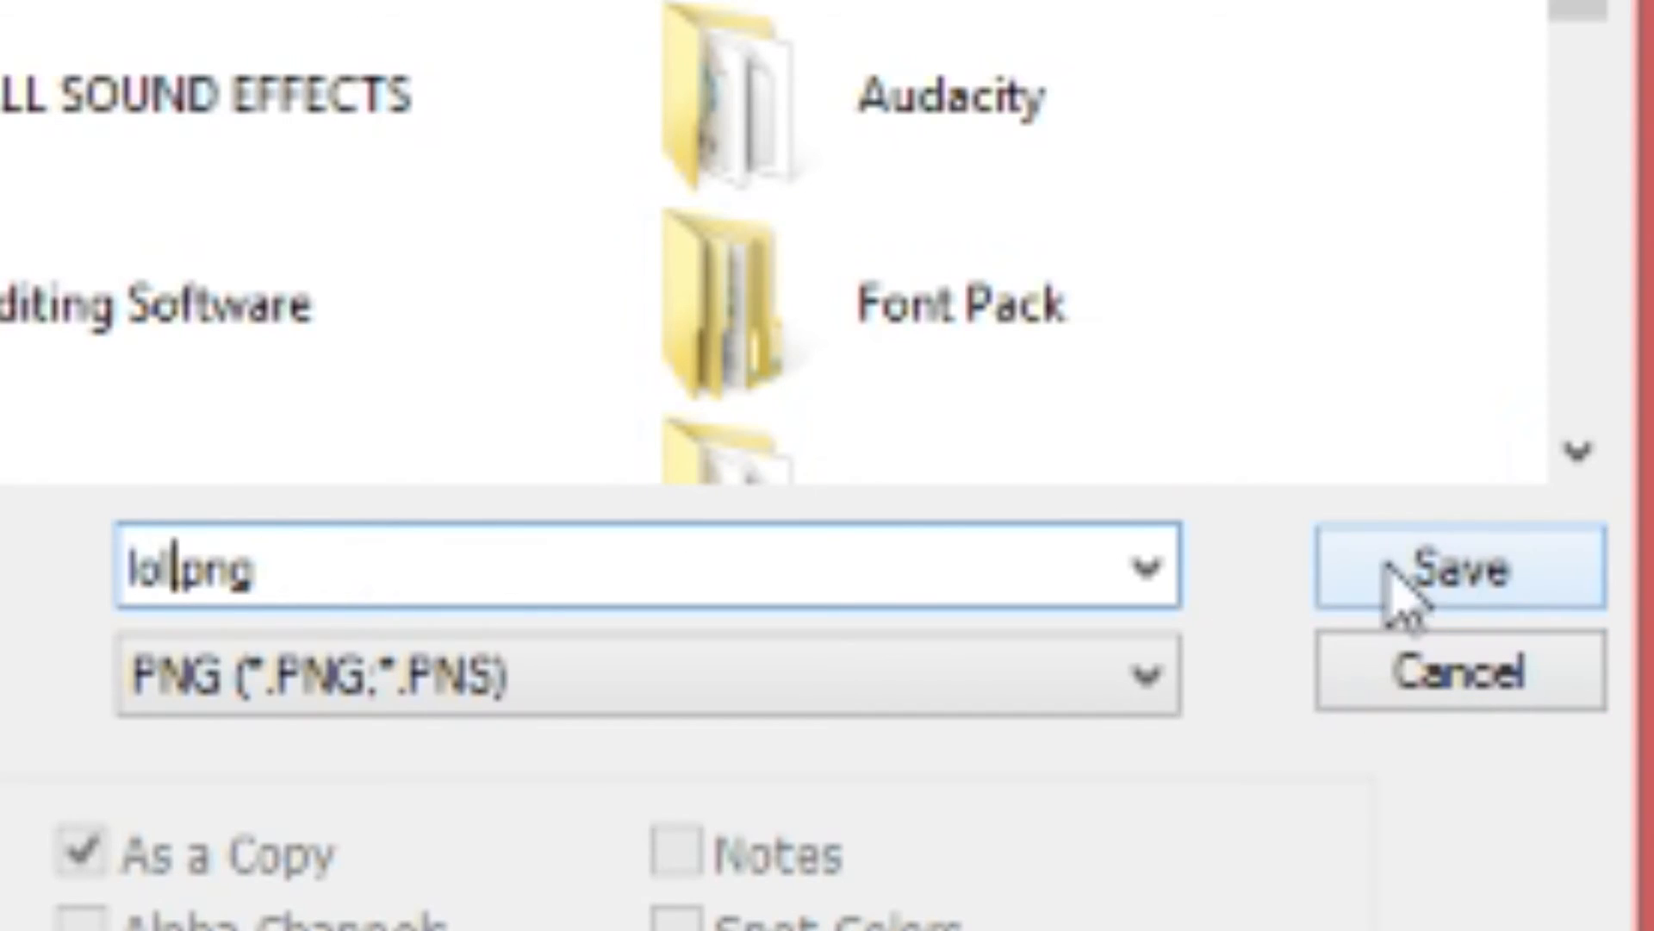
pyautogui.click(1034, 496)
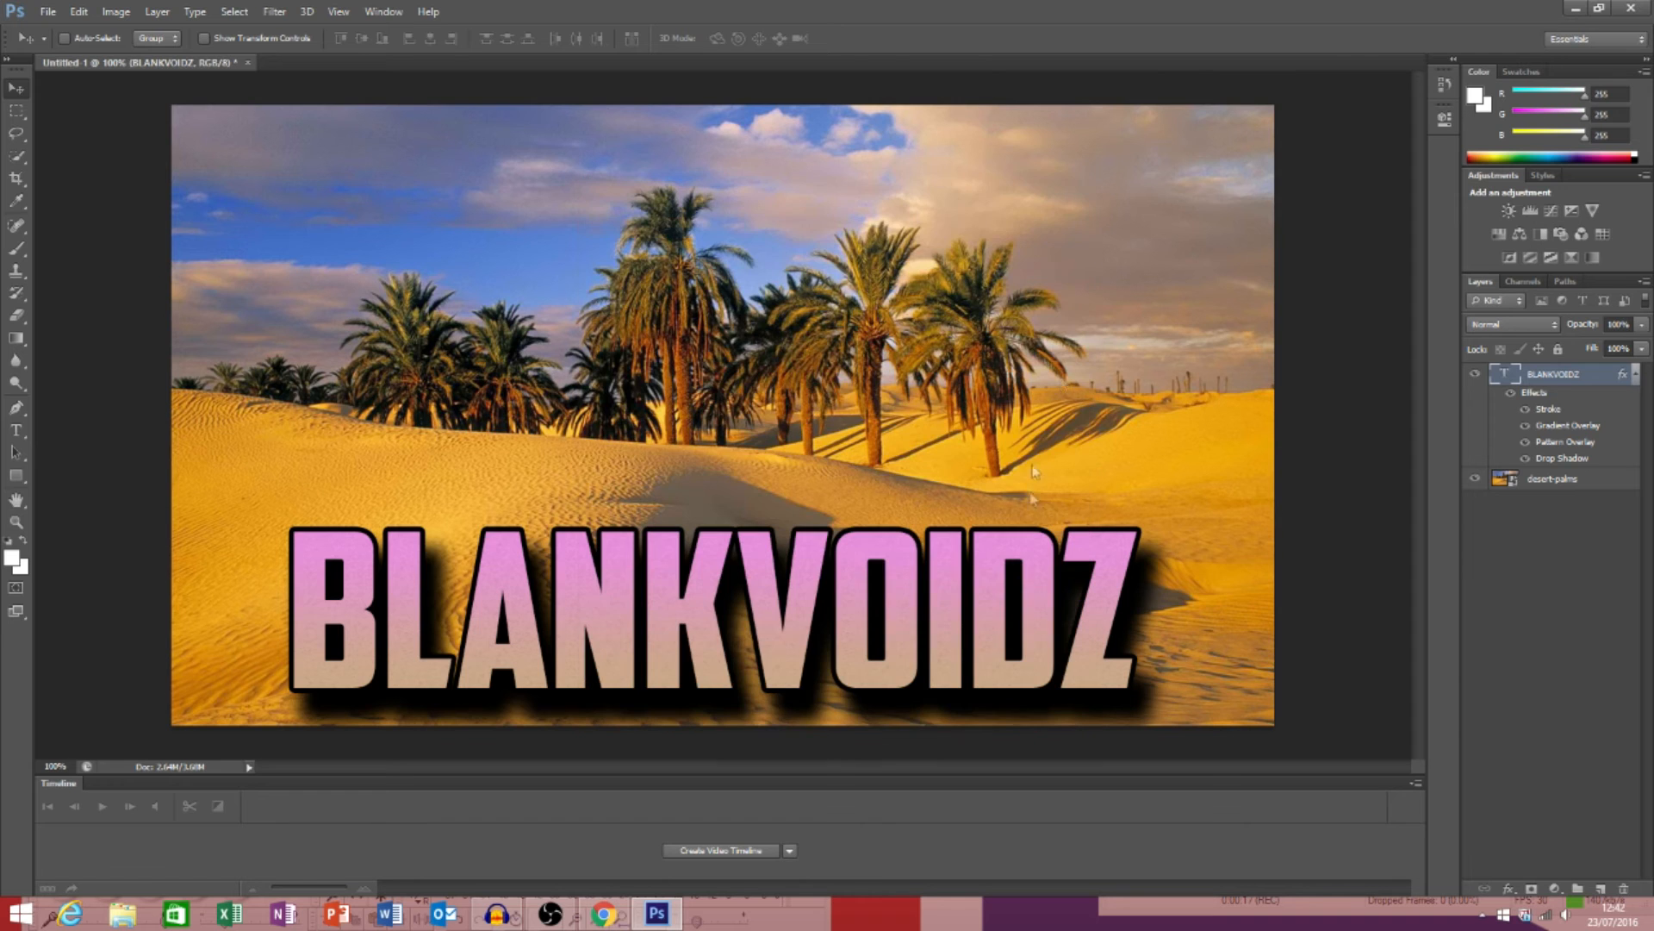
# - Quit Photoshop and save the layered document to the Desktop as lol in Photoshop (PSD) format
pyautogui.click(1638, 8)
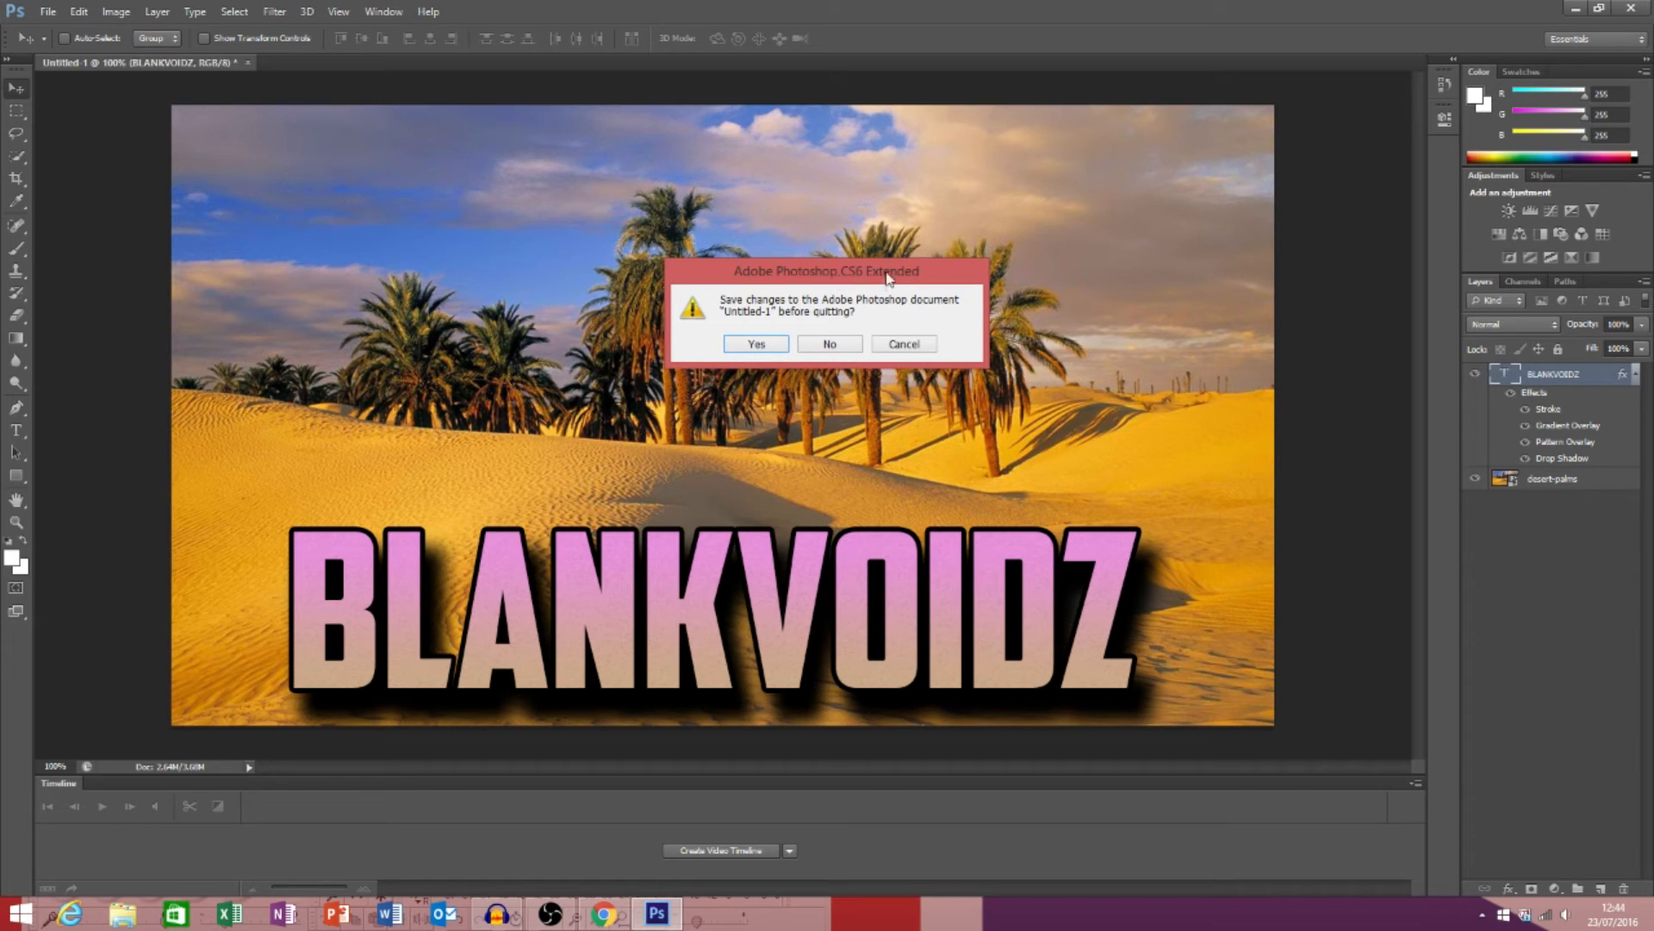
pyautogui.click(757, 344)
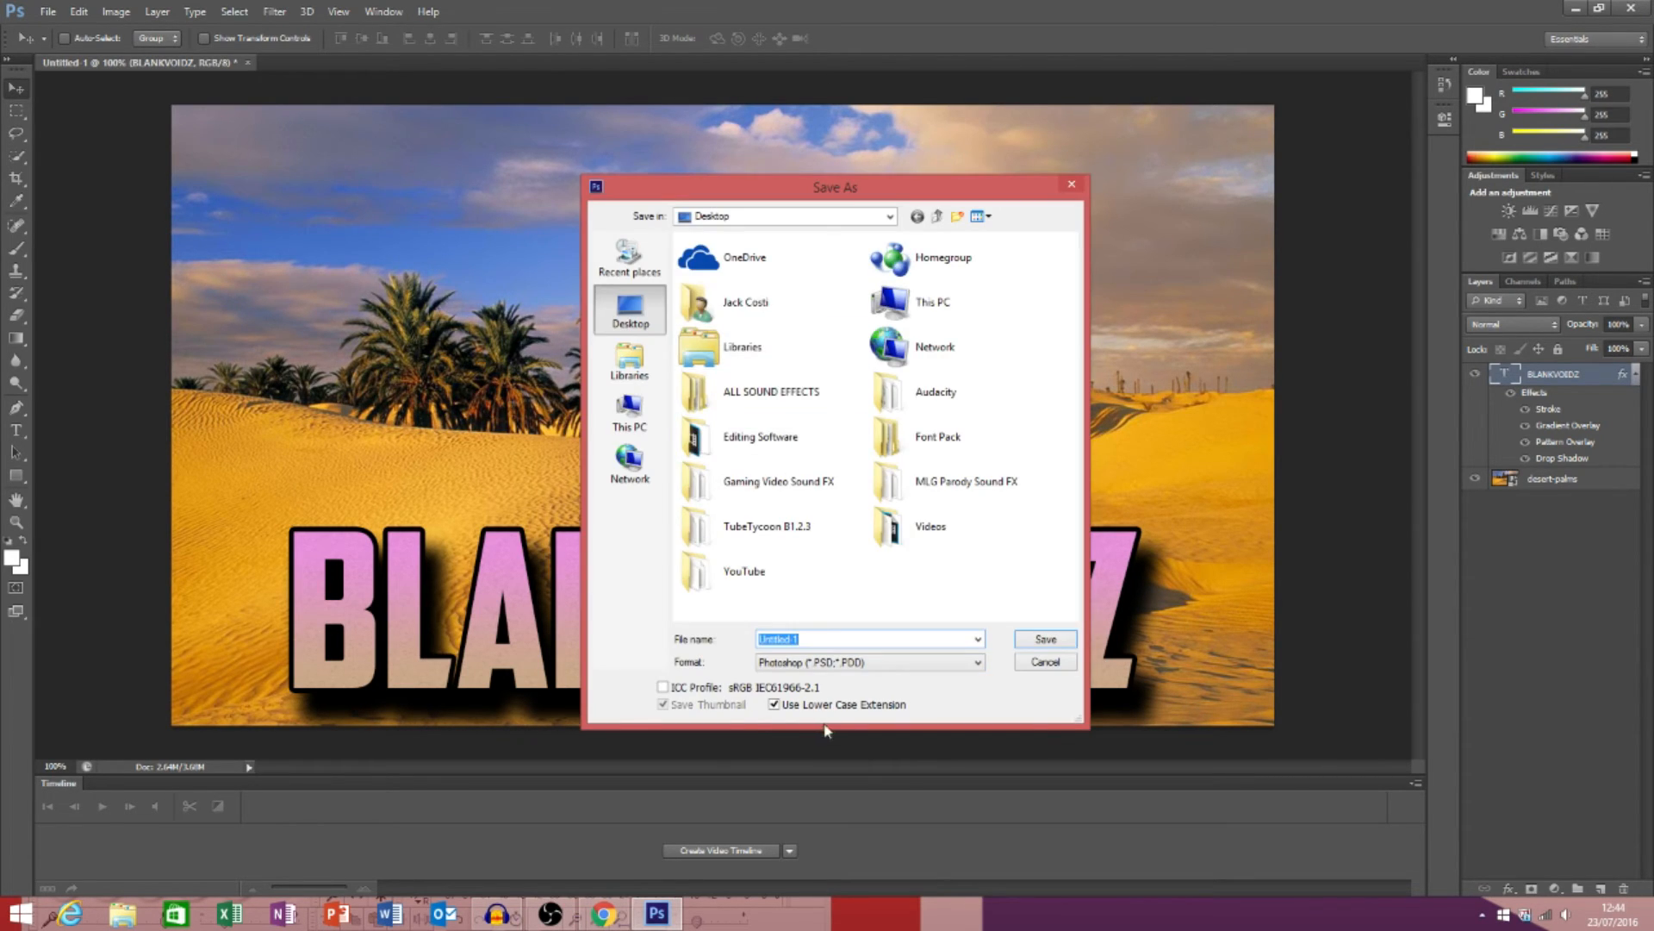
pyautogui.write('lol')
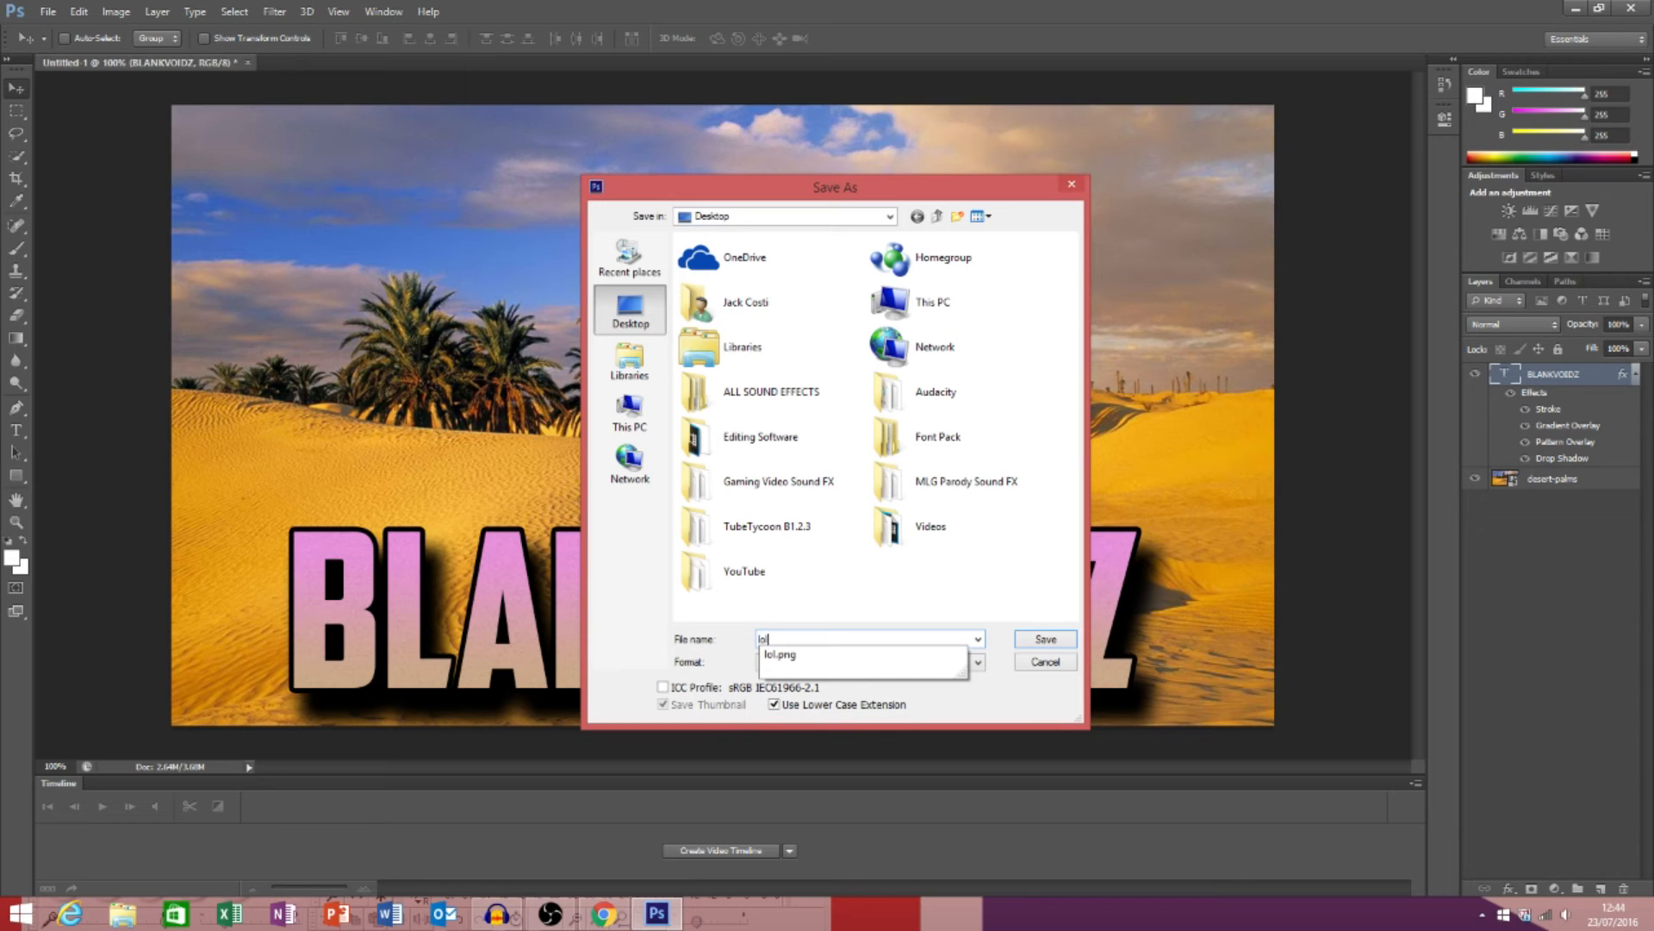
pyautogui.click(1046, 639)
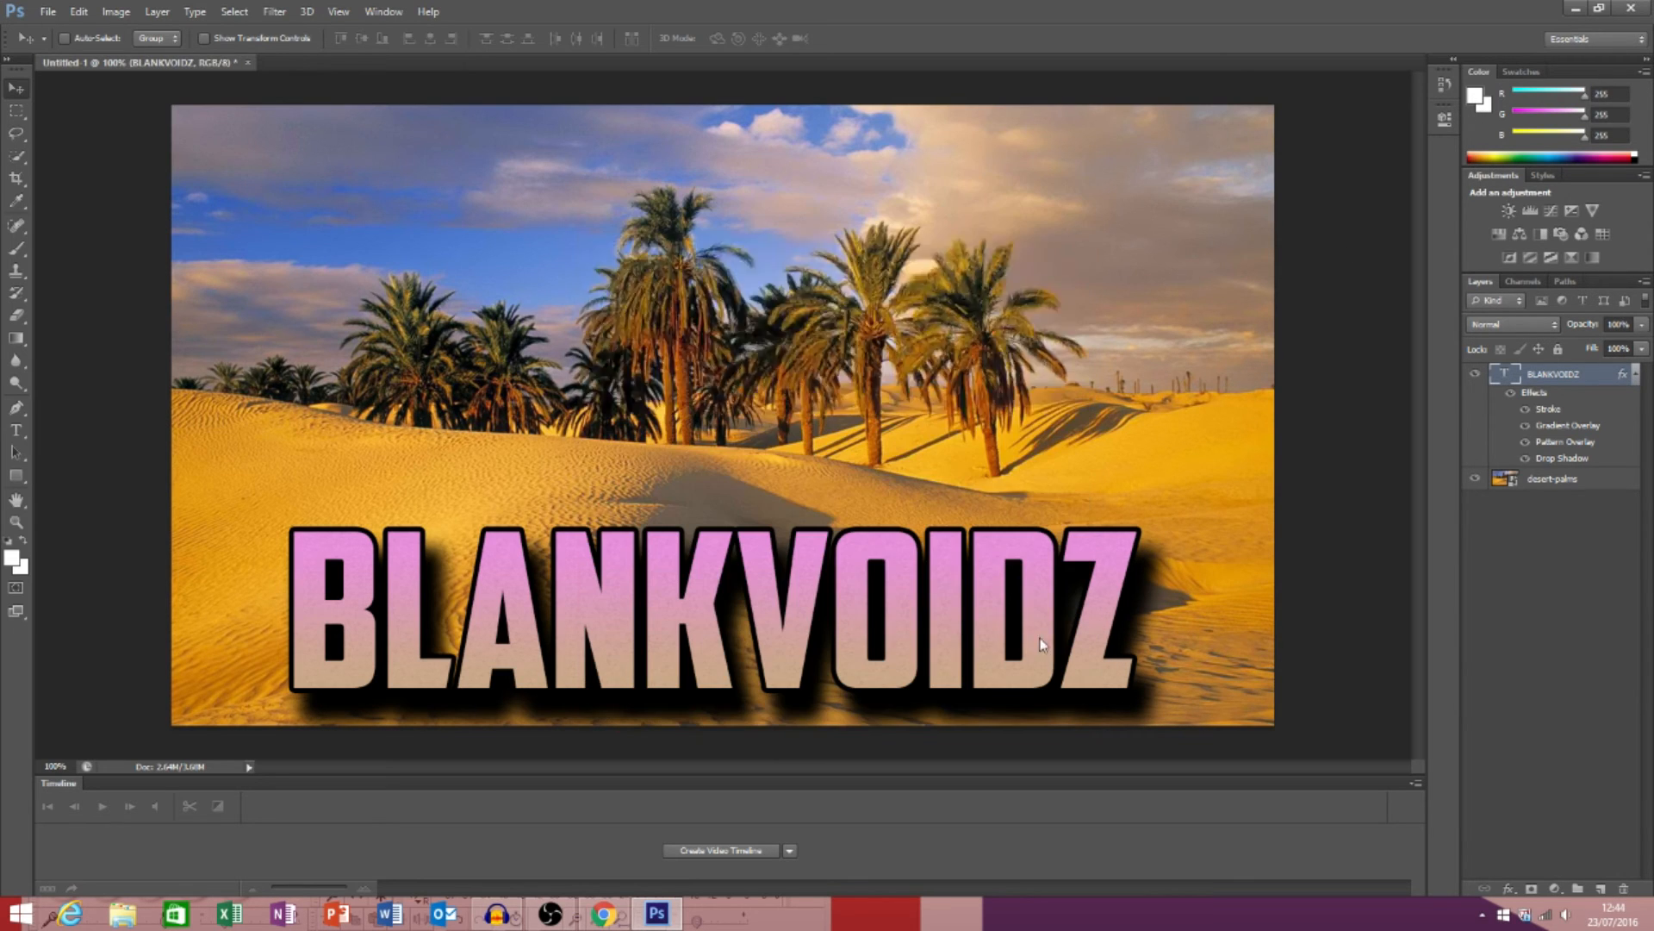
pyautogui.click(1011, 284)
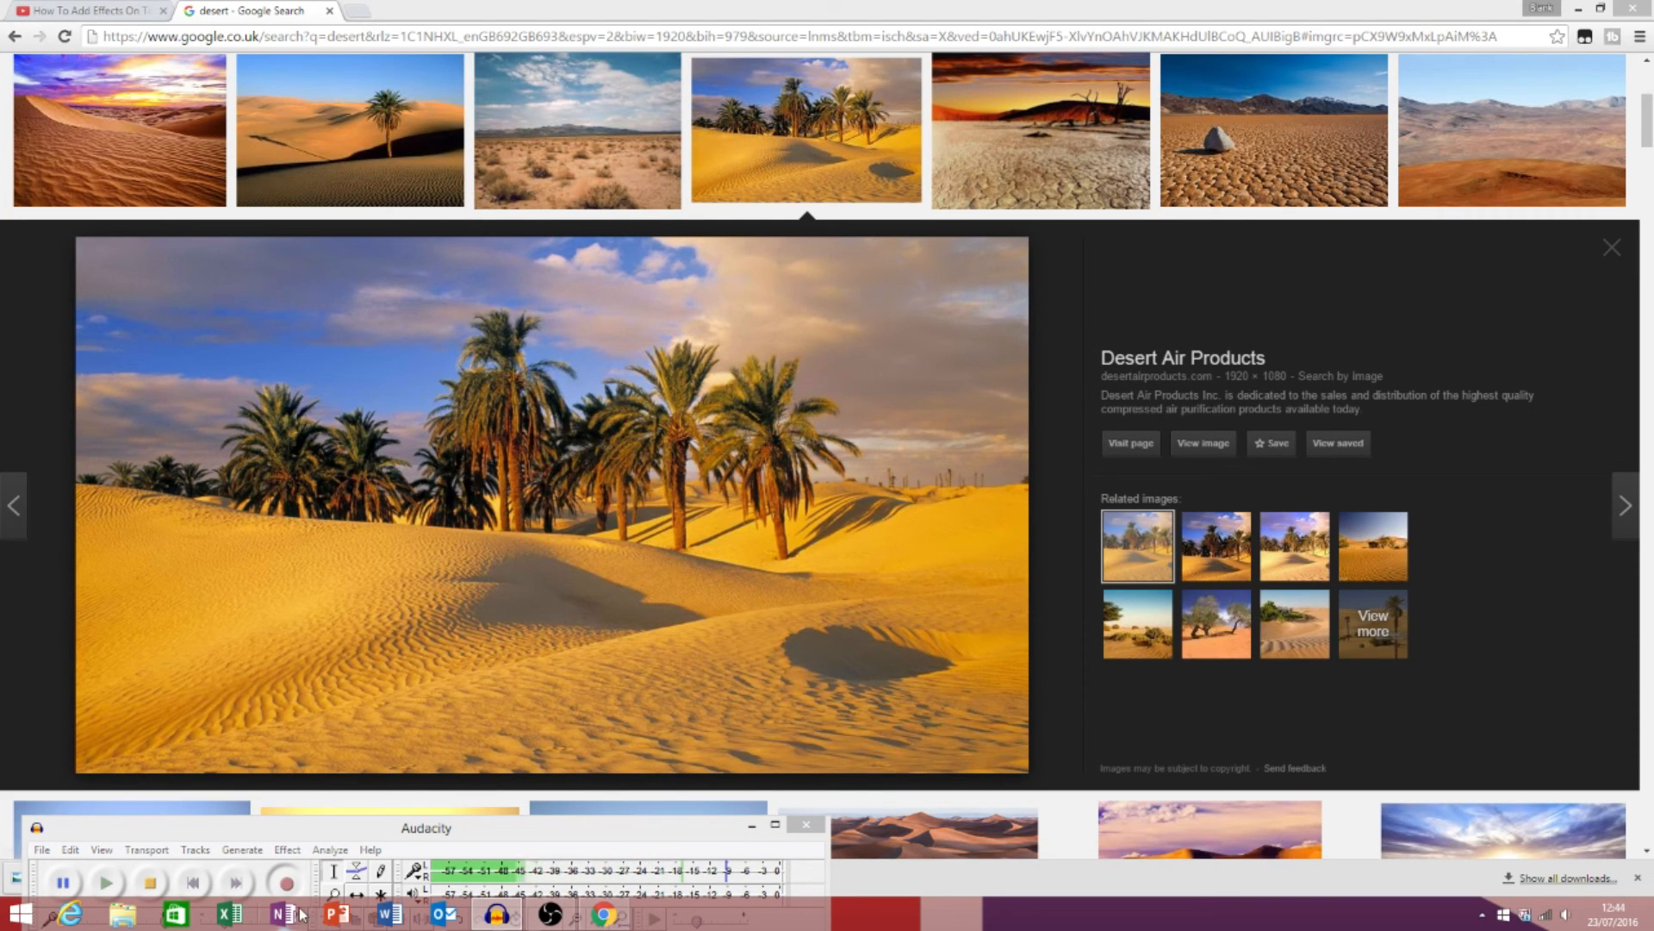
pyautogui.moveTo(506, 917)
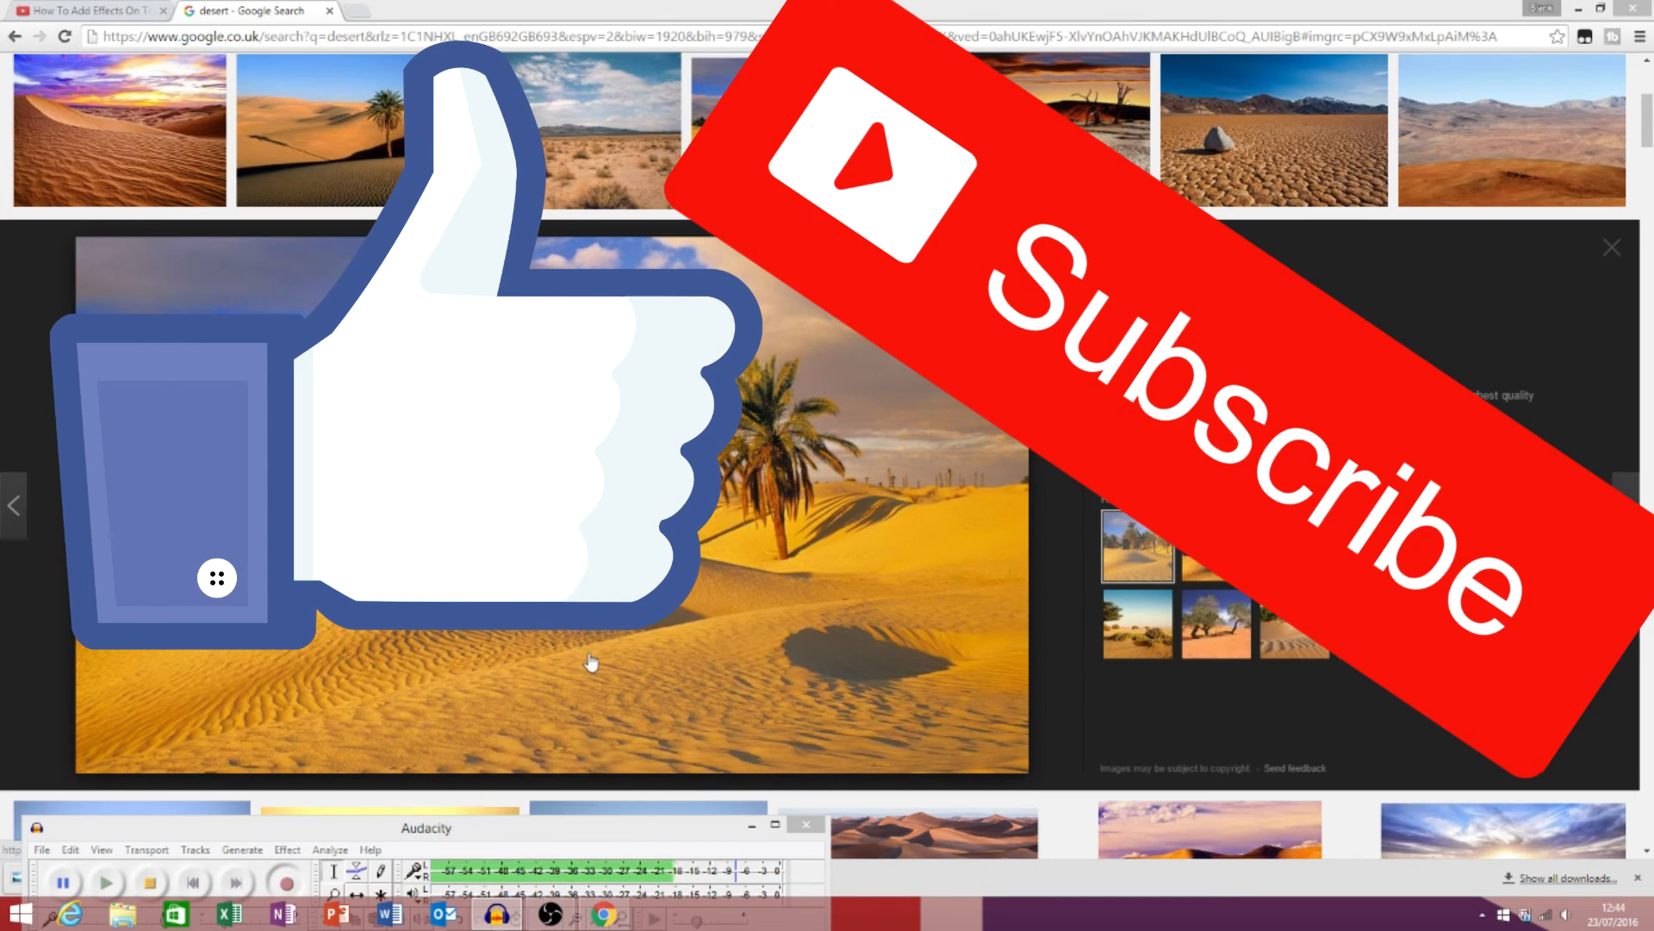
pyautogui.click(550, 914)
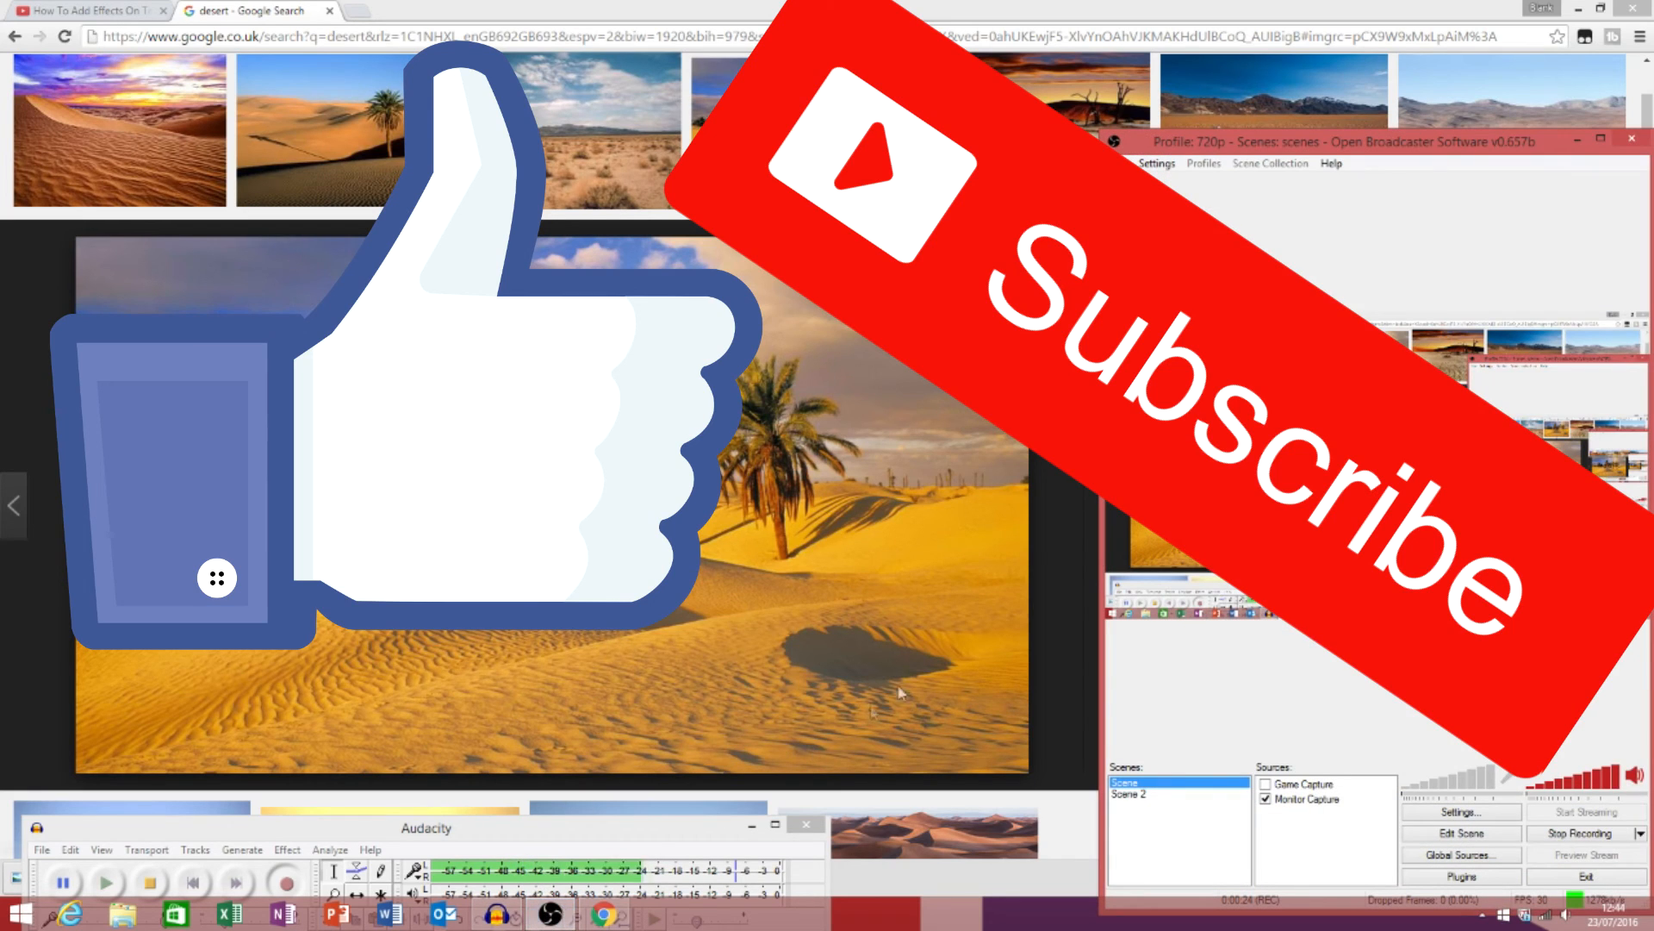